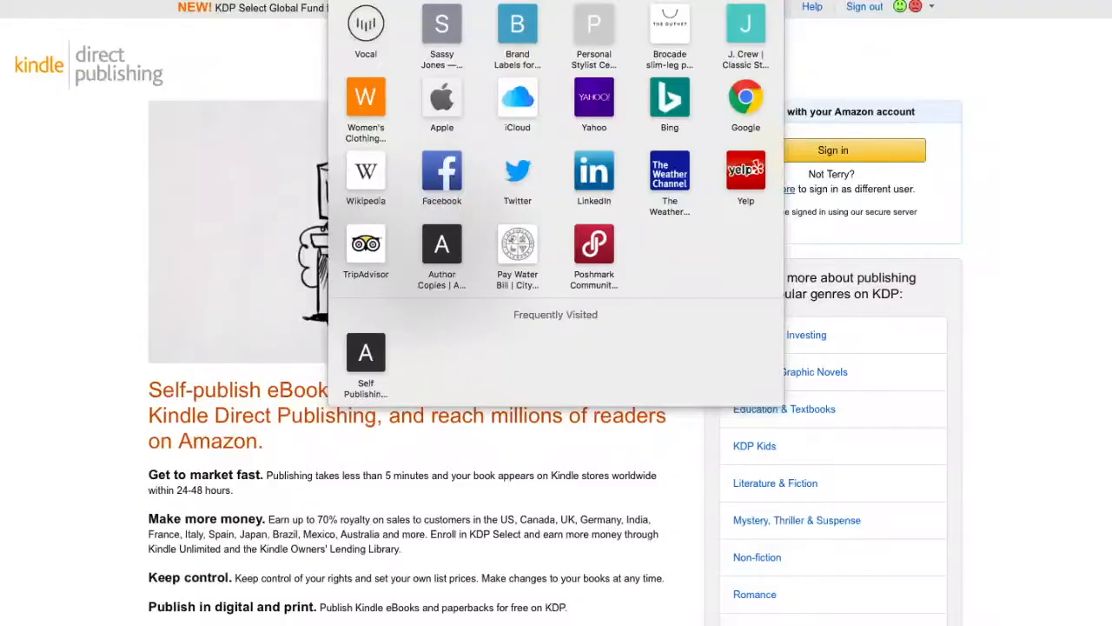
# - Open the Kindle Direct Publishing website at kdp.com
pyautogui.write('www.k')
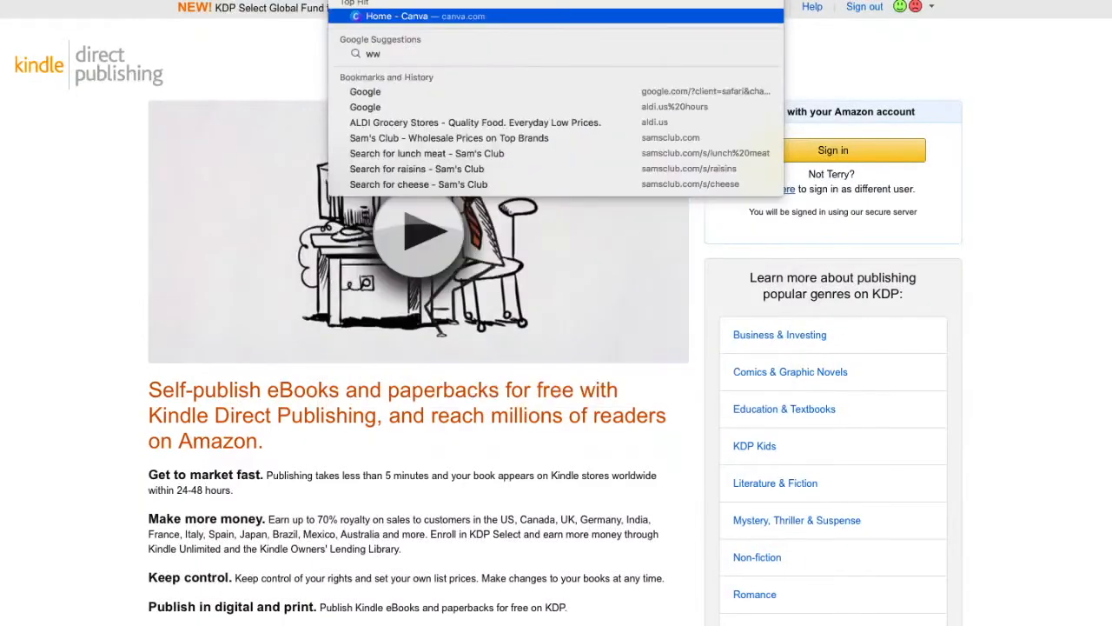
pyautogui.write('dp')
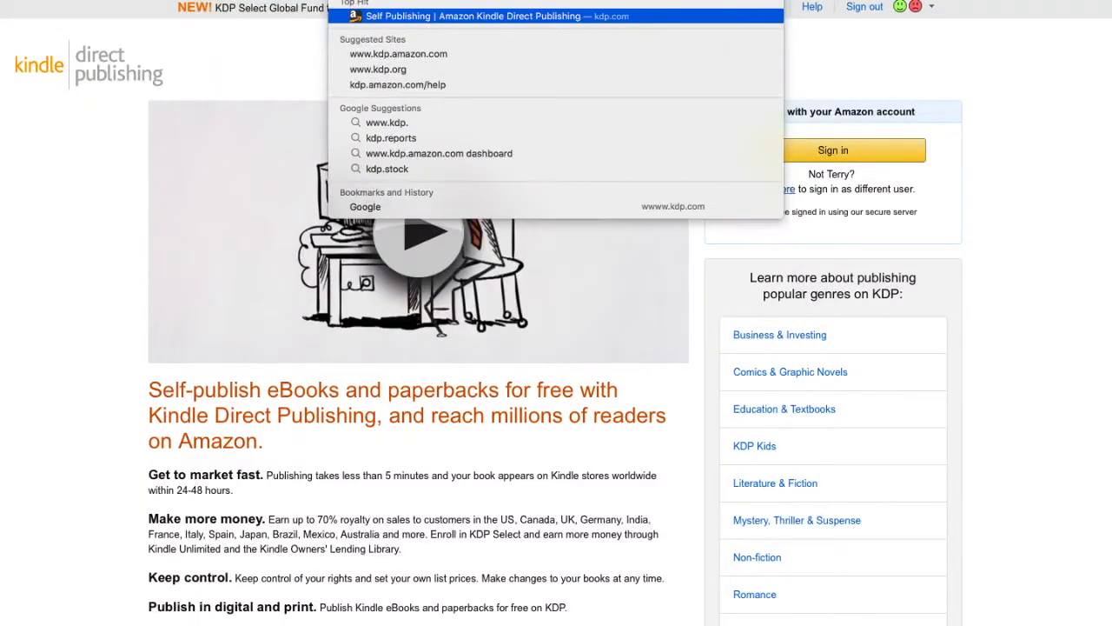
pyautogui.press('Return')
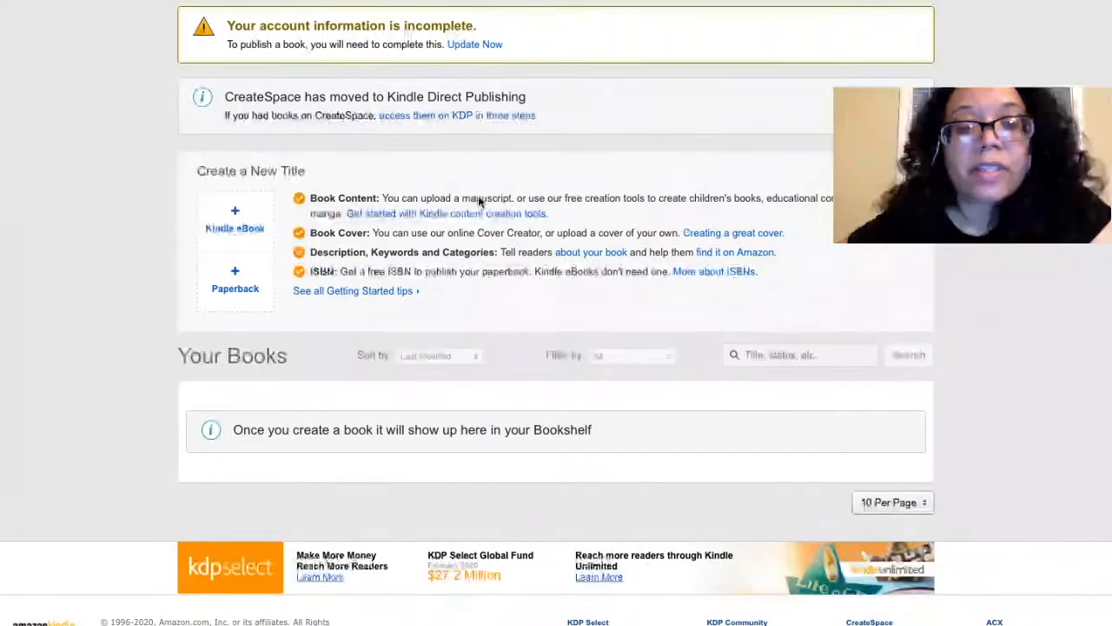
# - Examine the Bookshelf page, including the Kindle eBook and Paperback options for creating a new title
pyautogui.scroll(3, 479, 198)
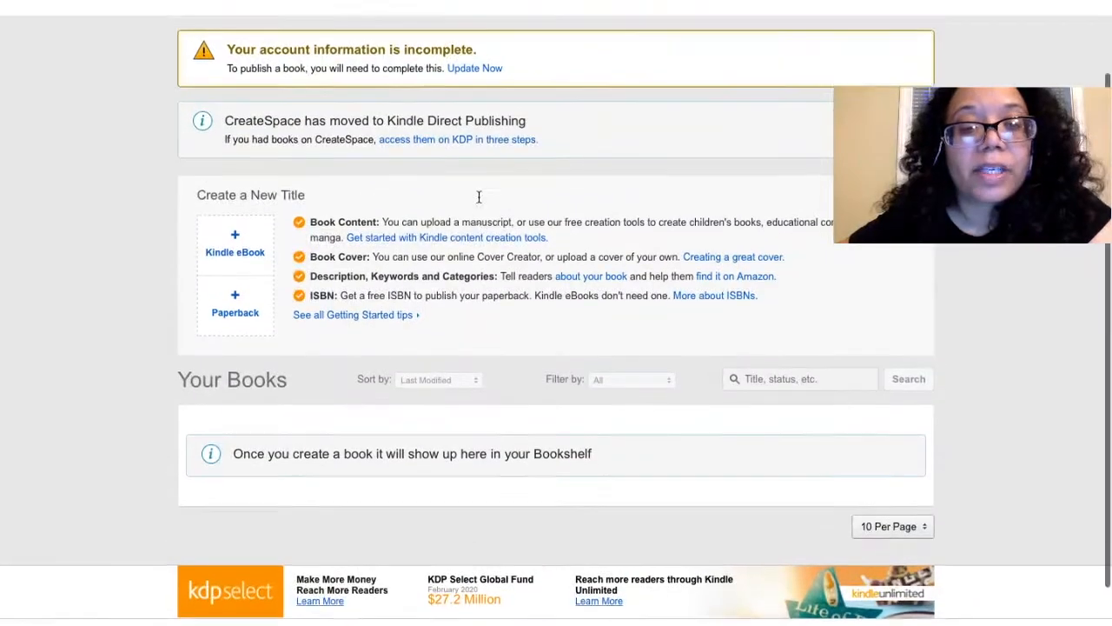
pyautogui.scroll(-1, 478, 199)
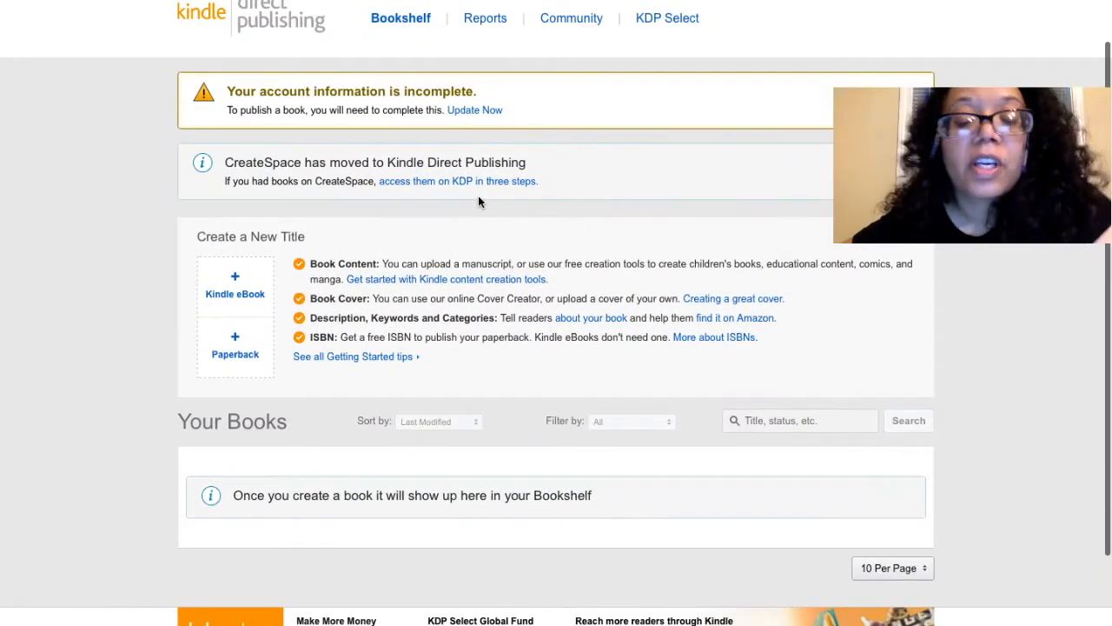
pyautogui.scroll(-1, 479, 200)
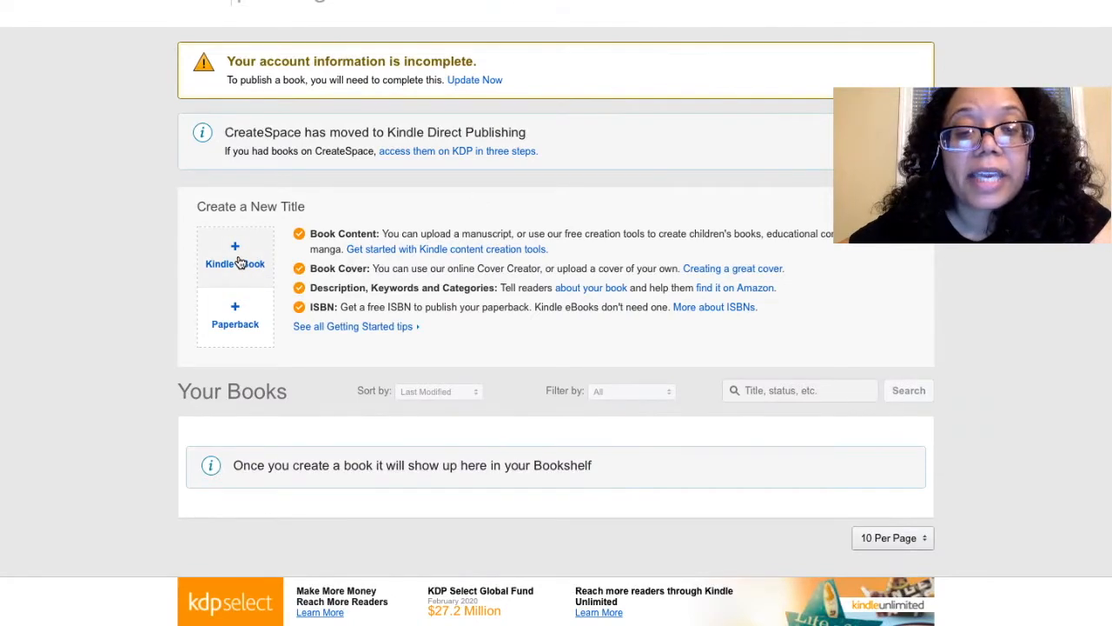
pyautogui.scroll(2, 239, 260)
pyautogui.scroll(-1, 236, 258)
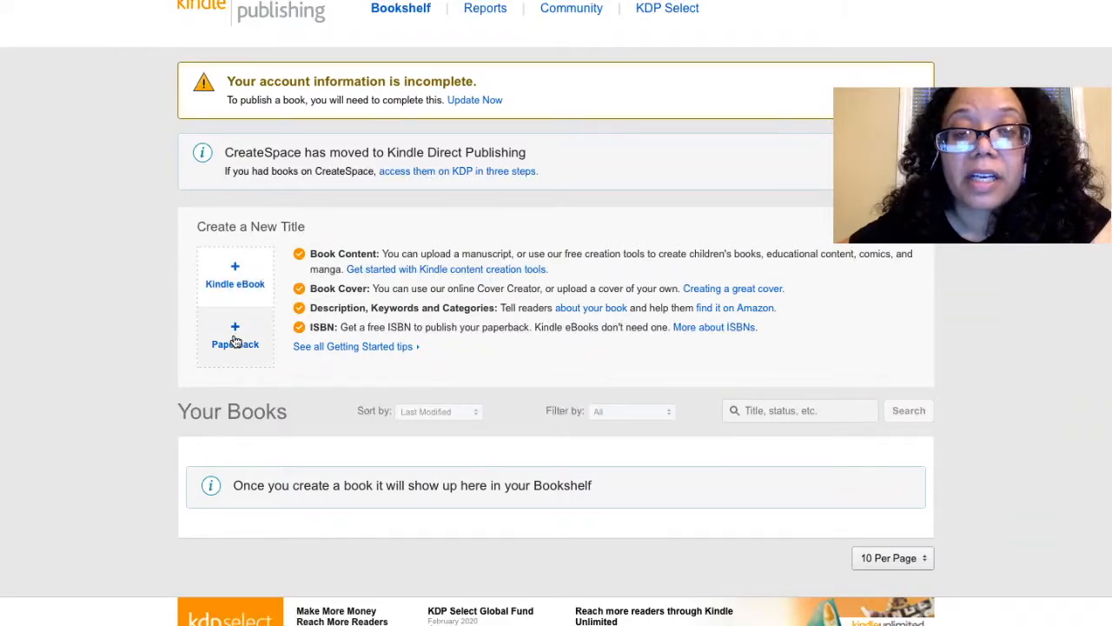
pyautogui.scroll(-1, 365, 353)
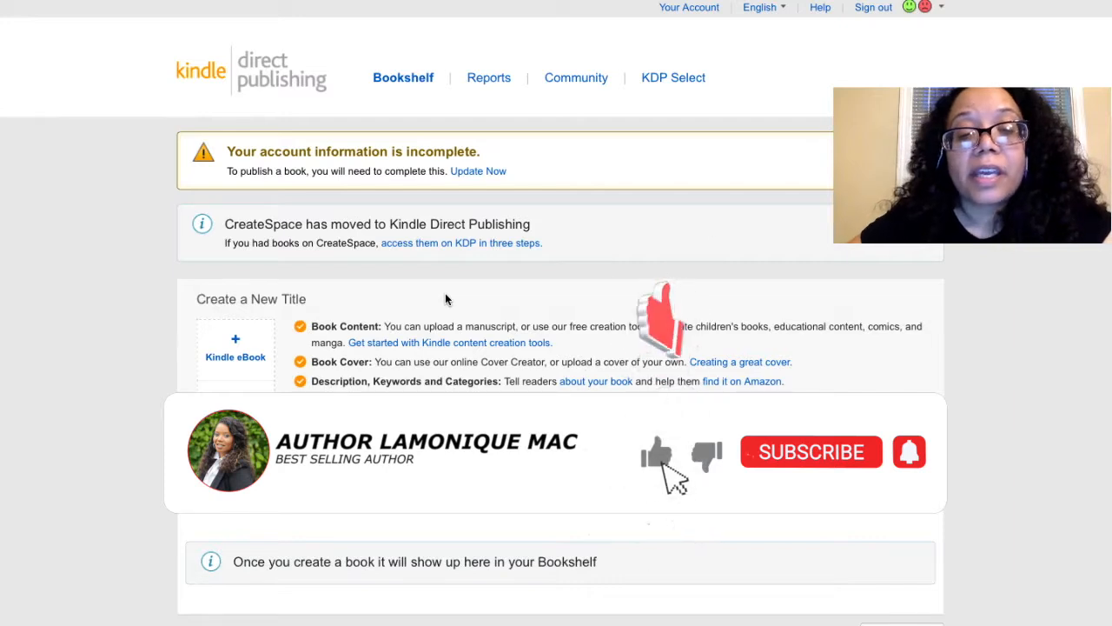
pyautogui.scroll(-2, 445, 299)
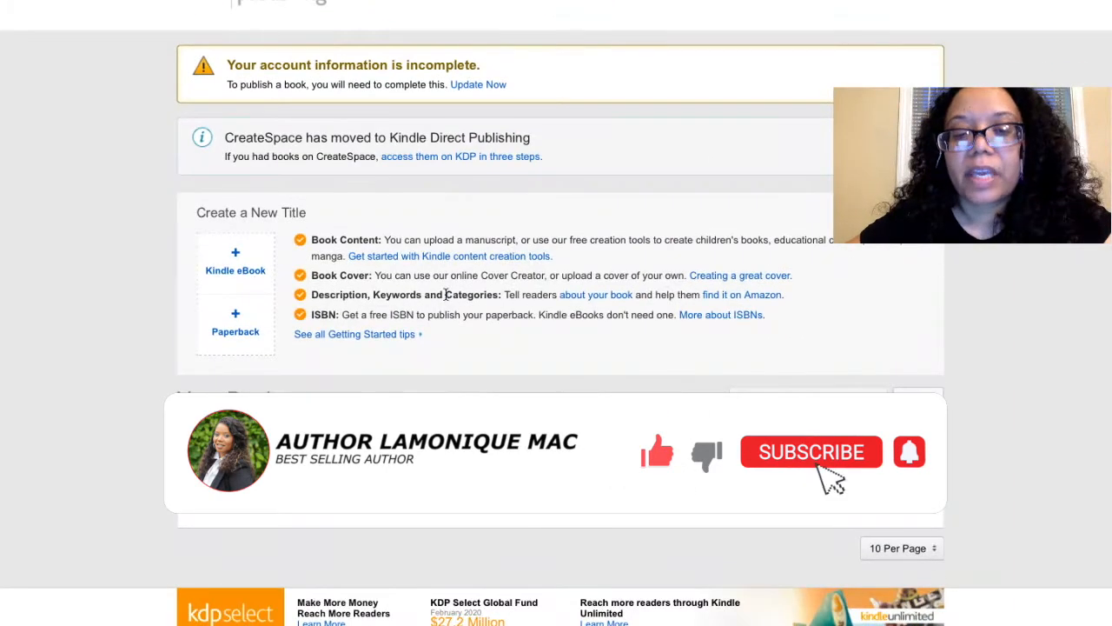
pyautogui.scroll(2, 445, 294)
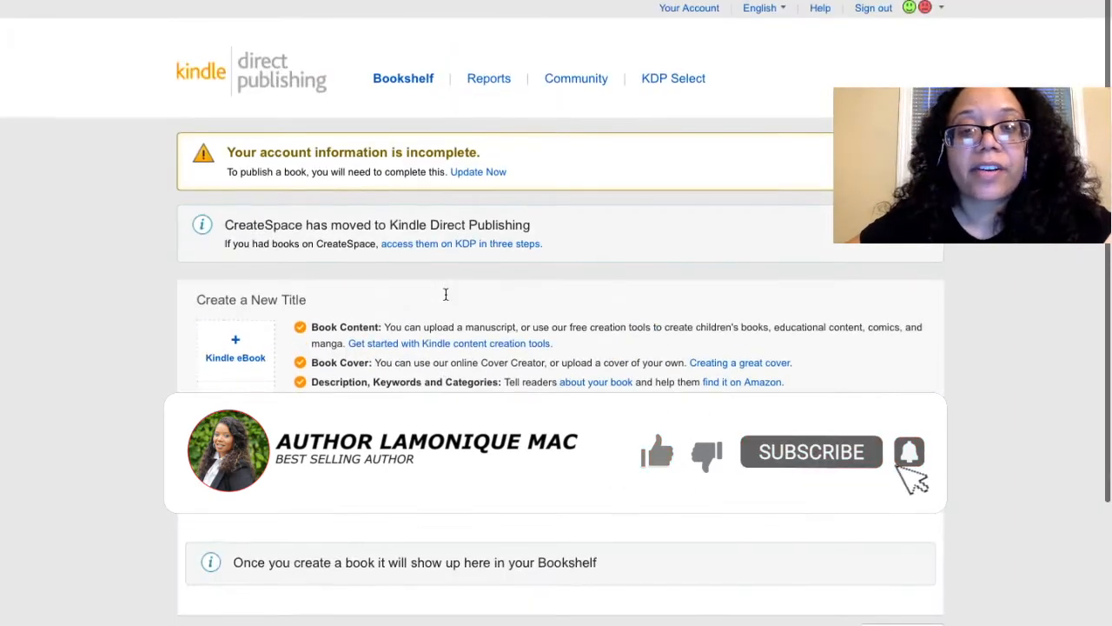
pyautogui.scroll(-3, 445, 295)
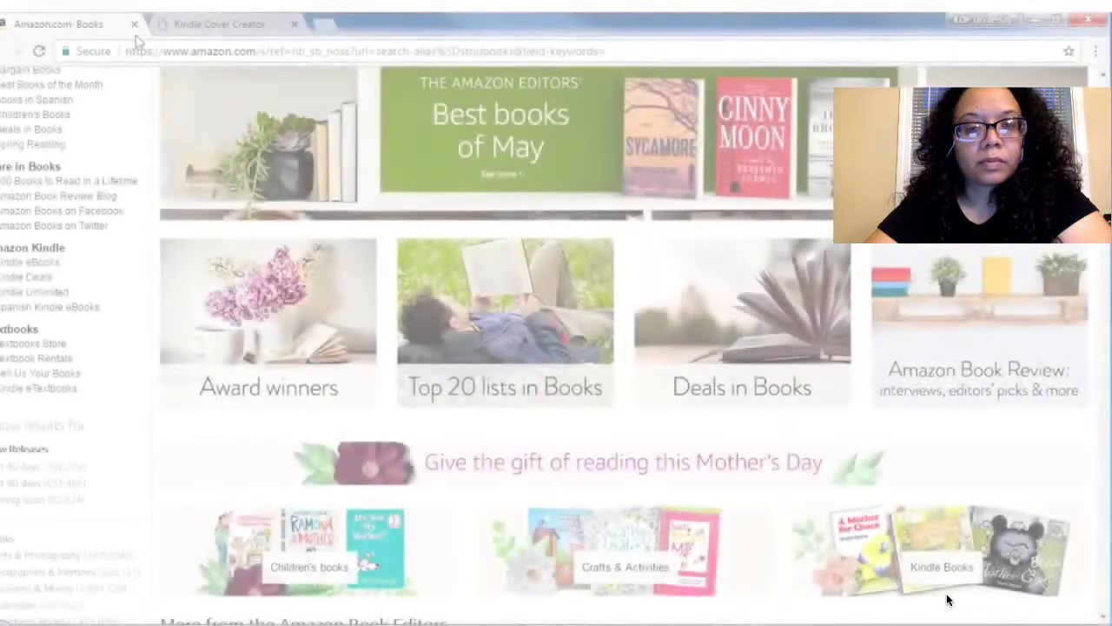
pyautogui.scroll(-3, 947, 599)
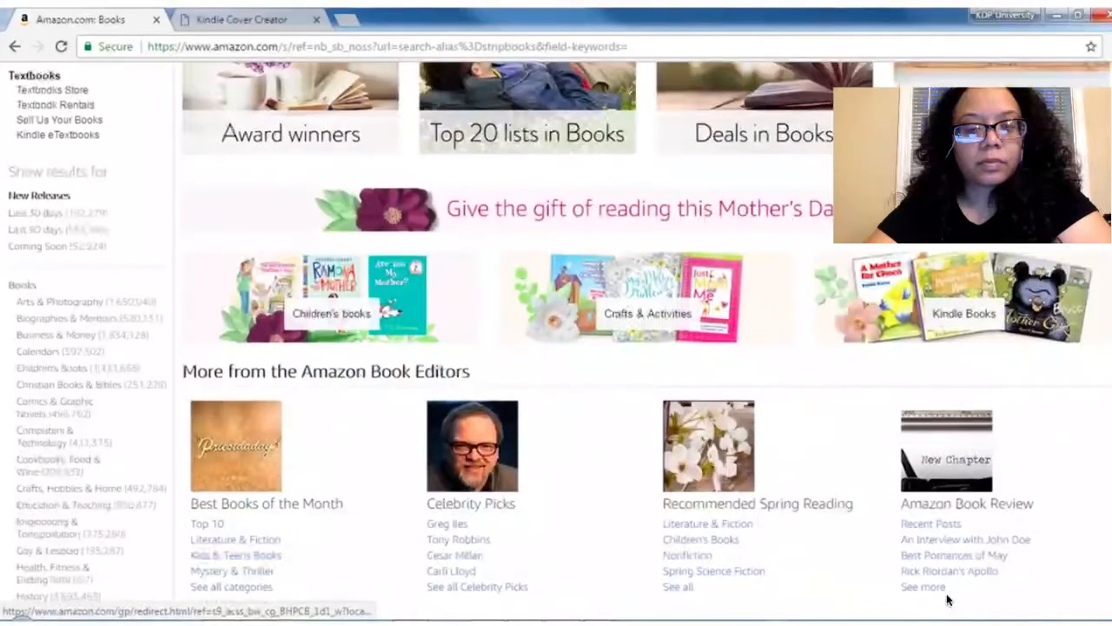
pyautogui.scroll(-1, 947, 599)
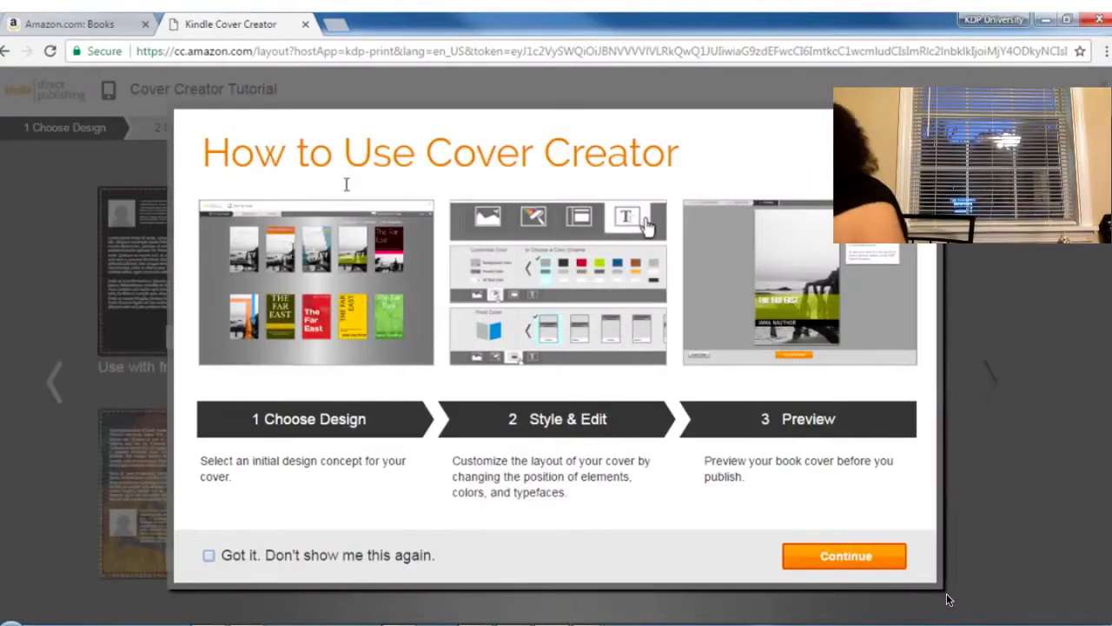
# - Upload Cover Image.jpg from the computer as the cover image and choose the design with the lime-green author band
pyautogui.click(843, 556)
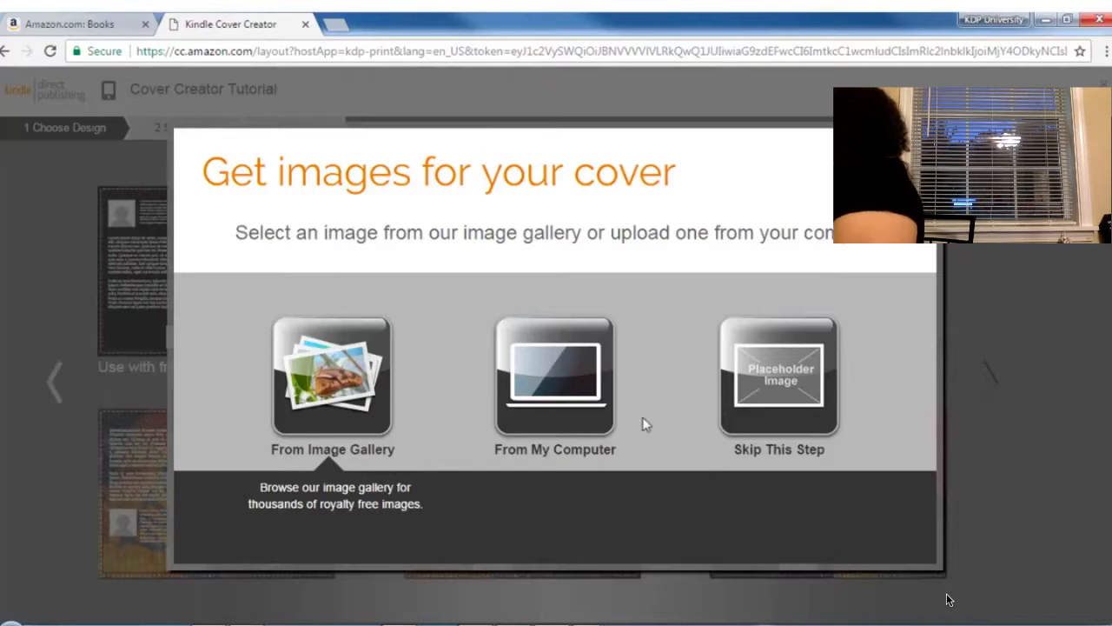
pyautogui.click(562, 366)
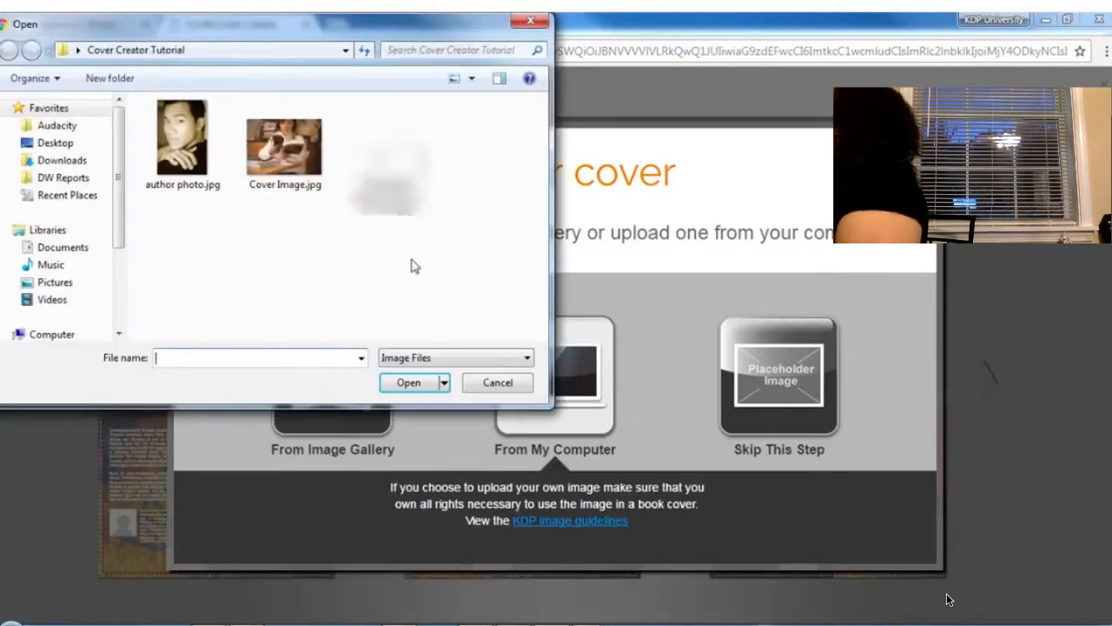
pyautogui.click(287, 148)
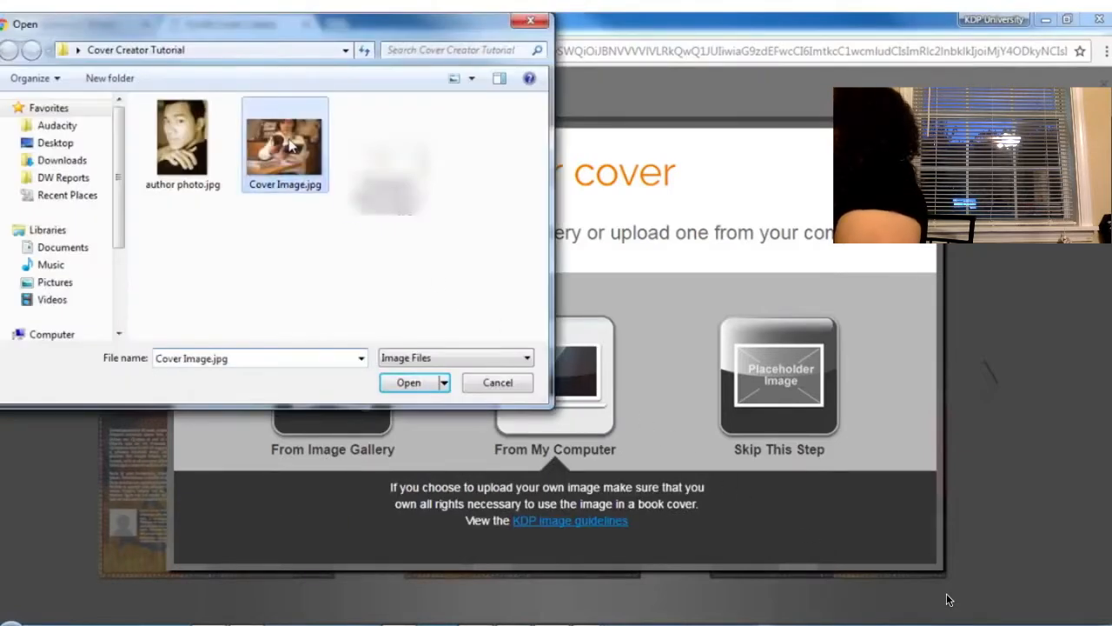
pyautogui.click(408, 382)
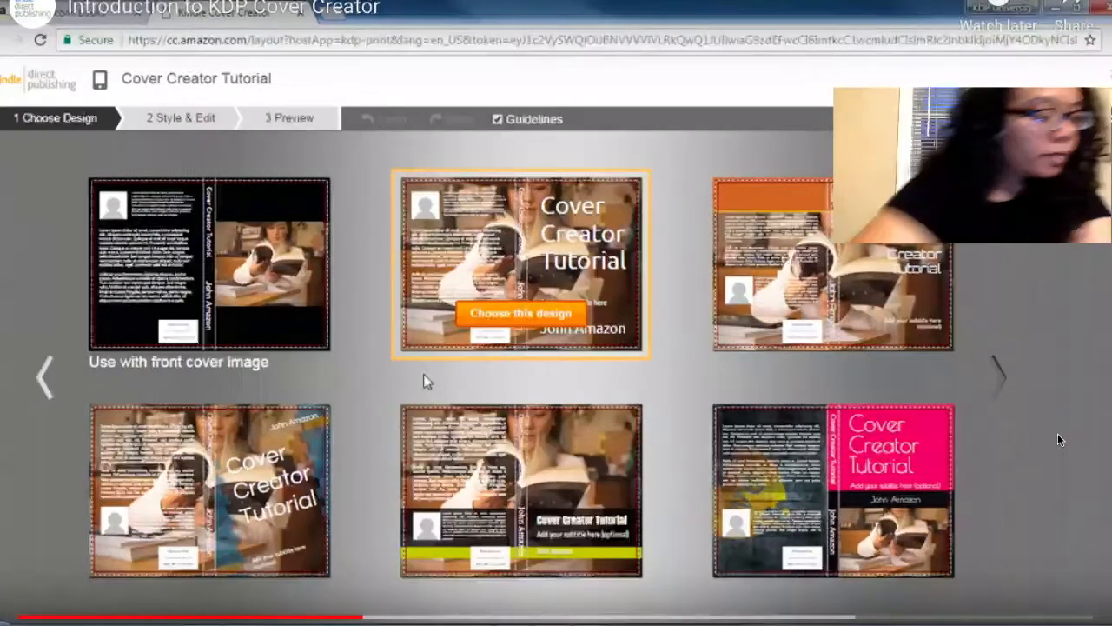
pyautogui.click(523, 536)
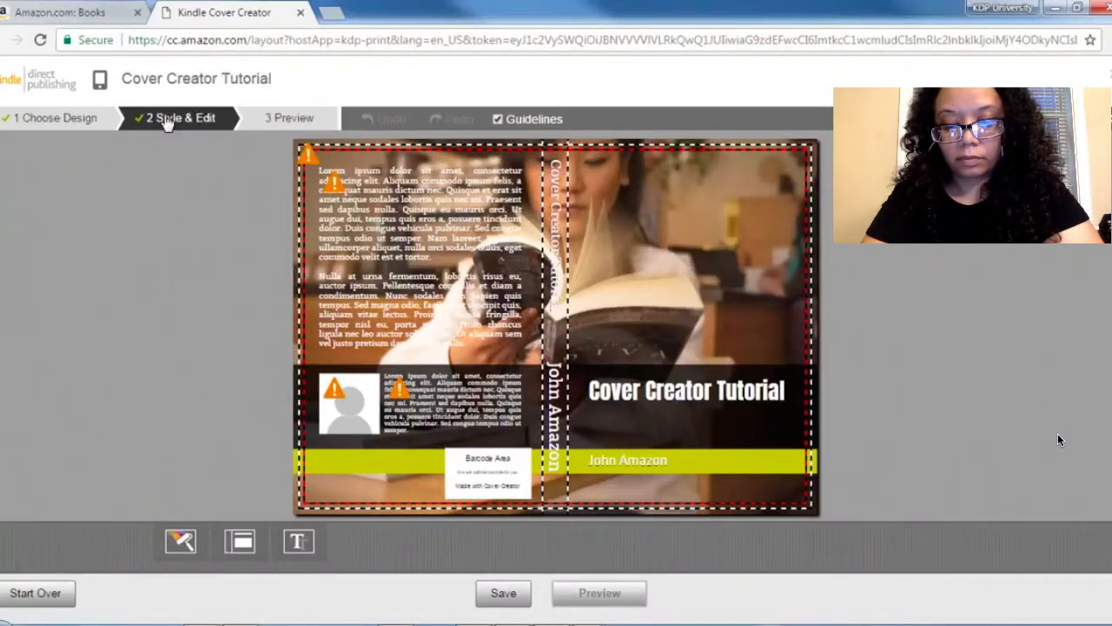
# - Replace the cover image with the gallery photo of a laughing woman carrying stacked books from Education's Library and Teaching images
pyautogui.click(640, 286)
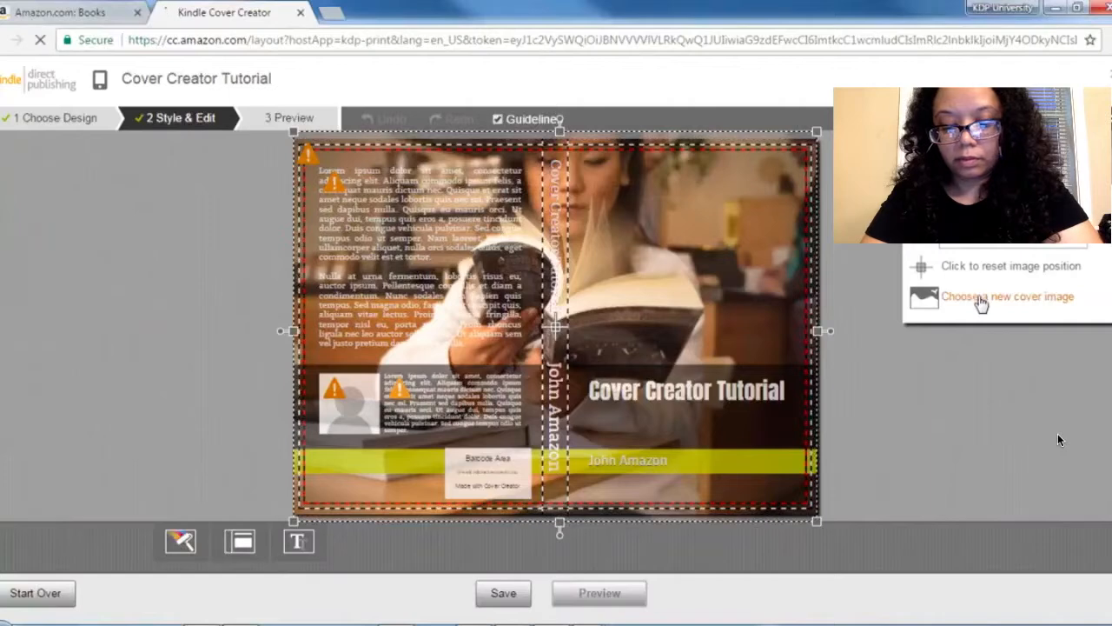
pyautogui.click(980, 299)
pyautogui.click(326, 356)
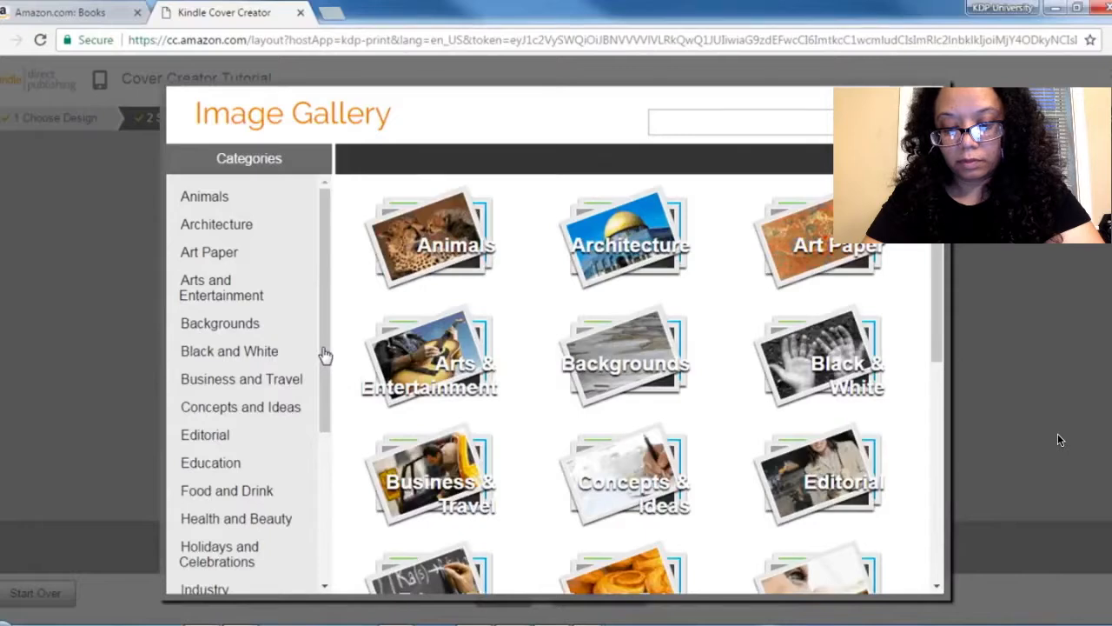
pyautogui.scroll(-3, 268, 435)
pyautogui.scroll(2, 269, 434)
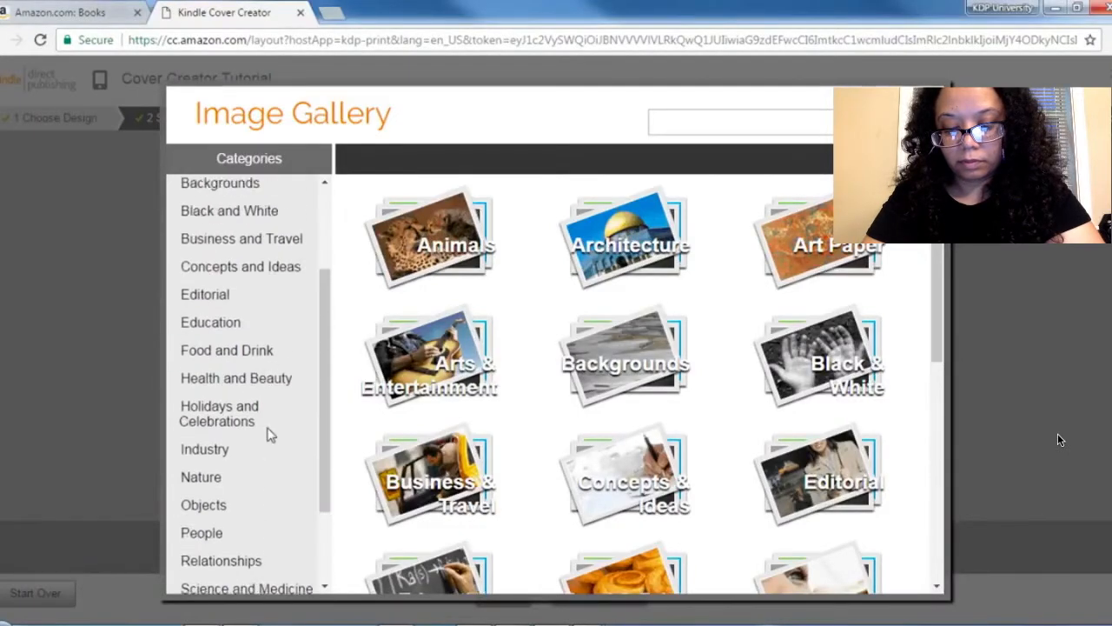
pyautogui.click(240, 384)
pyautogui.click(596, 241)
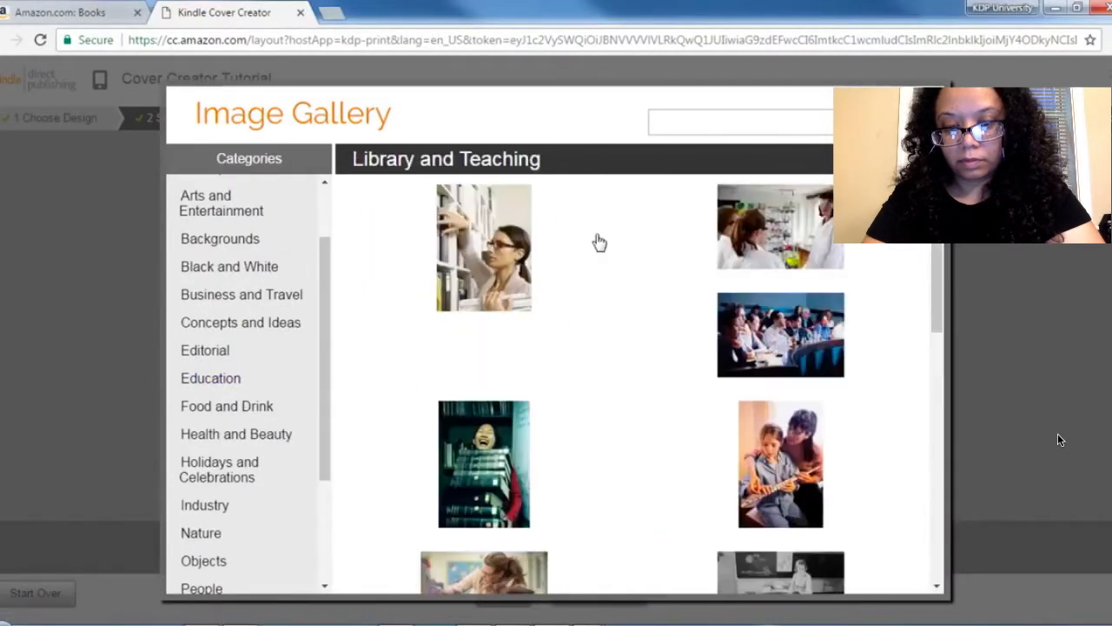
pyautogui.scroll(-1, 643, 347)
pyautogui.click(504, 365)
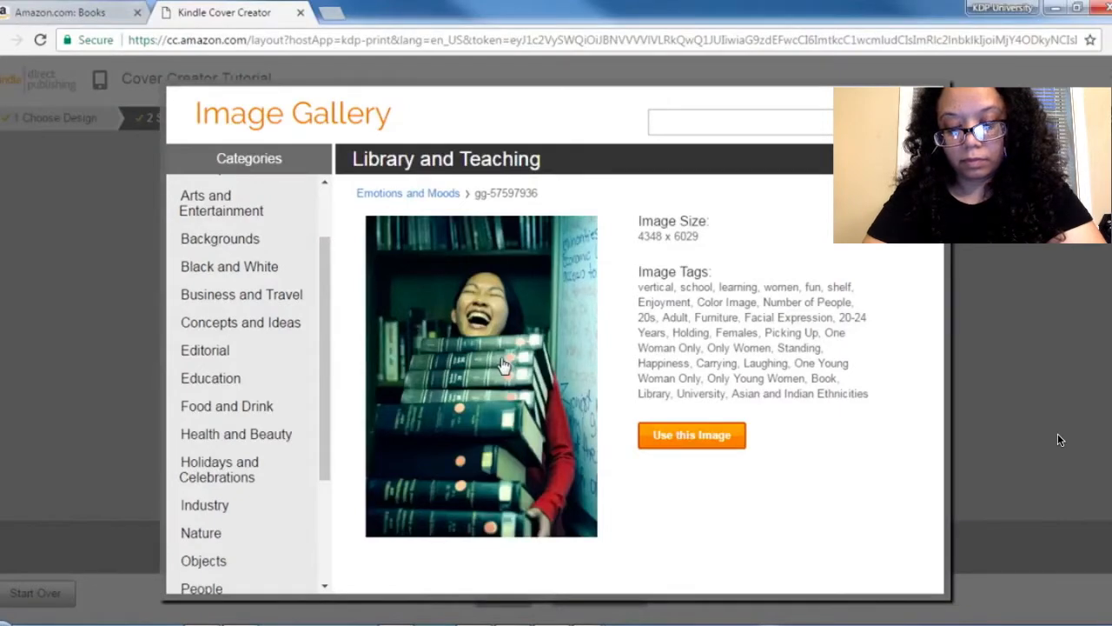
pyautogui.click(687, 430)
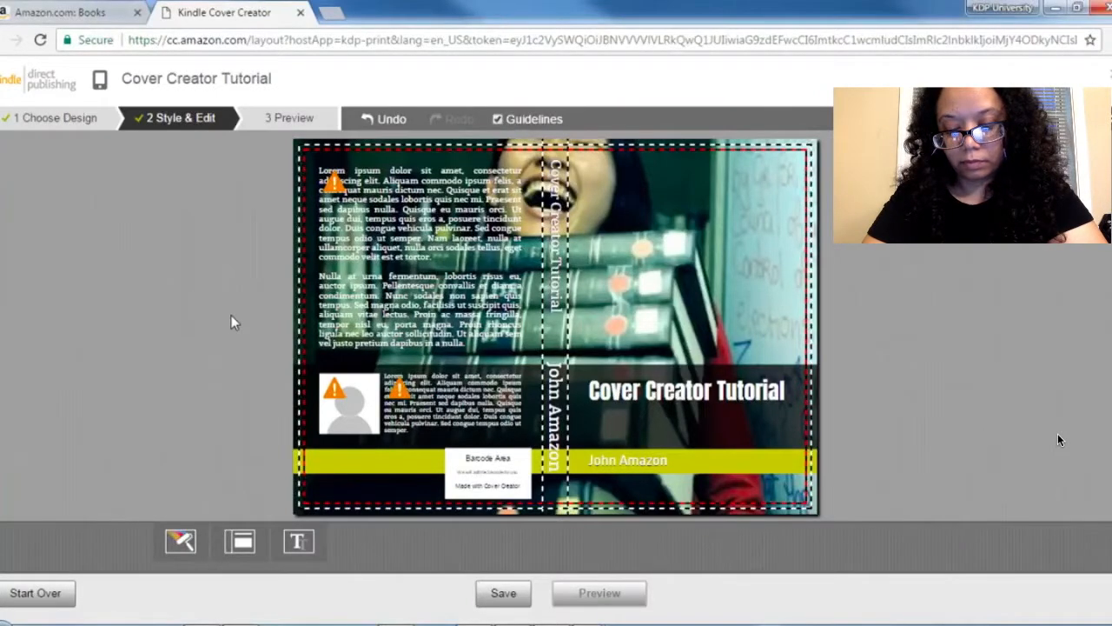
# - Review the layouts, color schemes and font options available for the cover
pyautogui.click(239, 540)
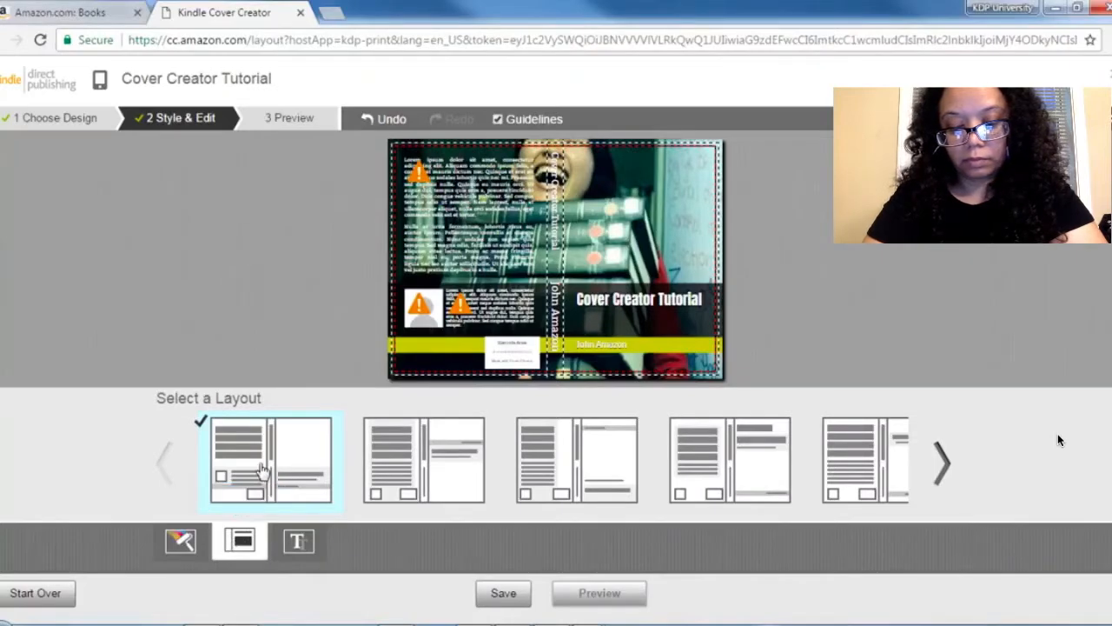
pyautogui.click(487, 592)
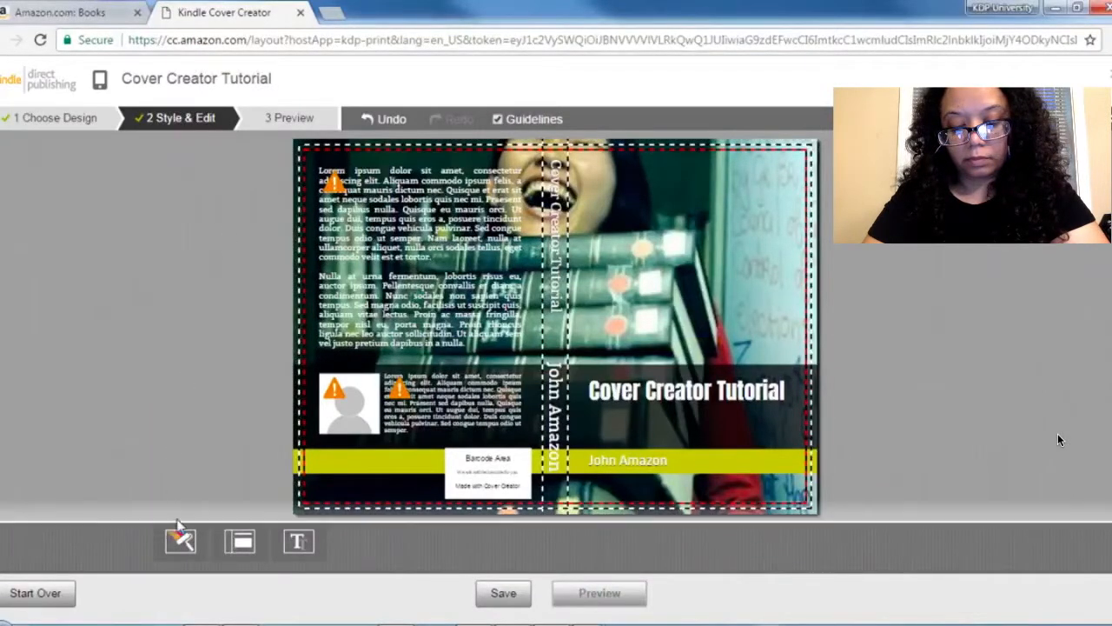
pyautogui.click(180, 540)
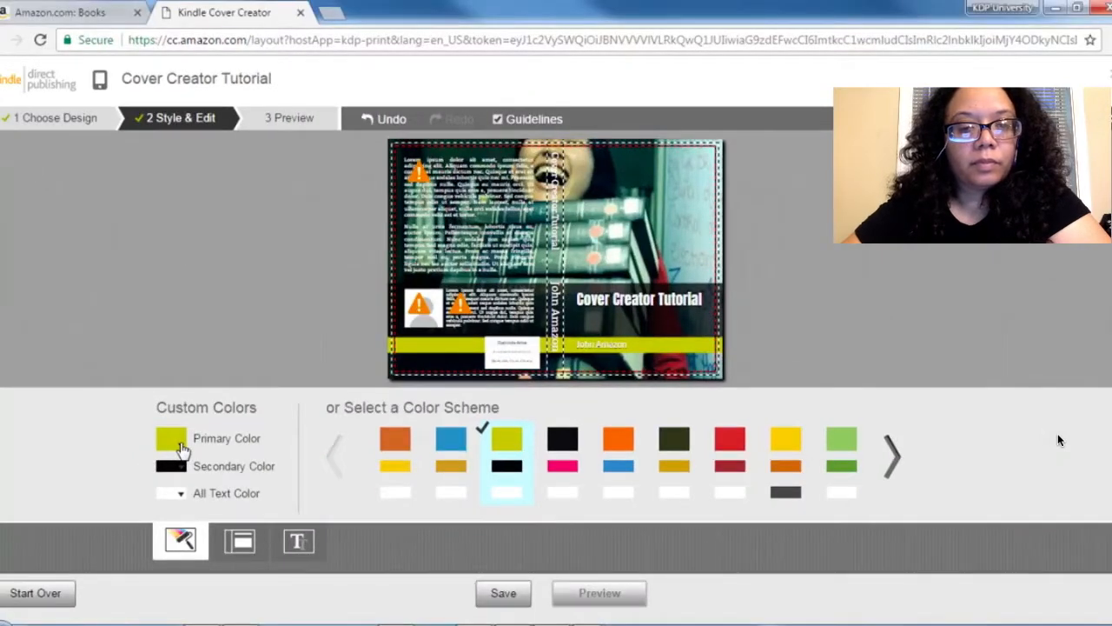
pyautogui.click(298, 541)
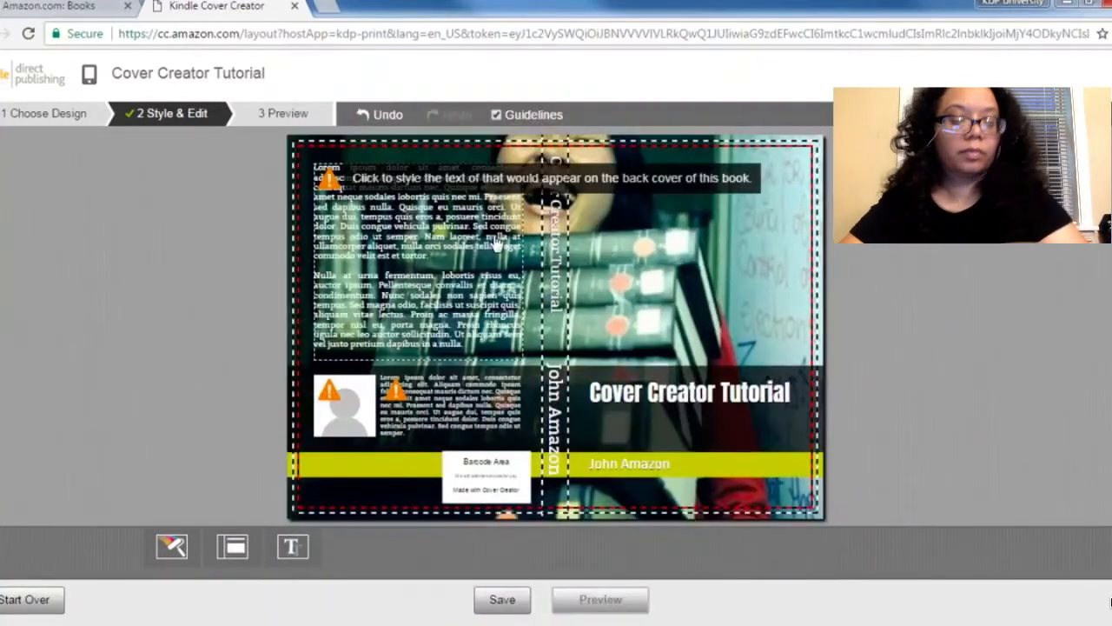
# - Replace the back cover placeholder with "This is the back cover text for Cover Creator Tutorial book. This text should describe the book."
pyautogui.click(495, 243)
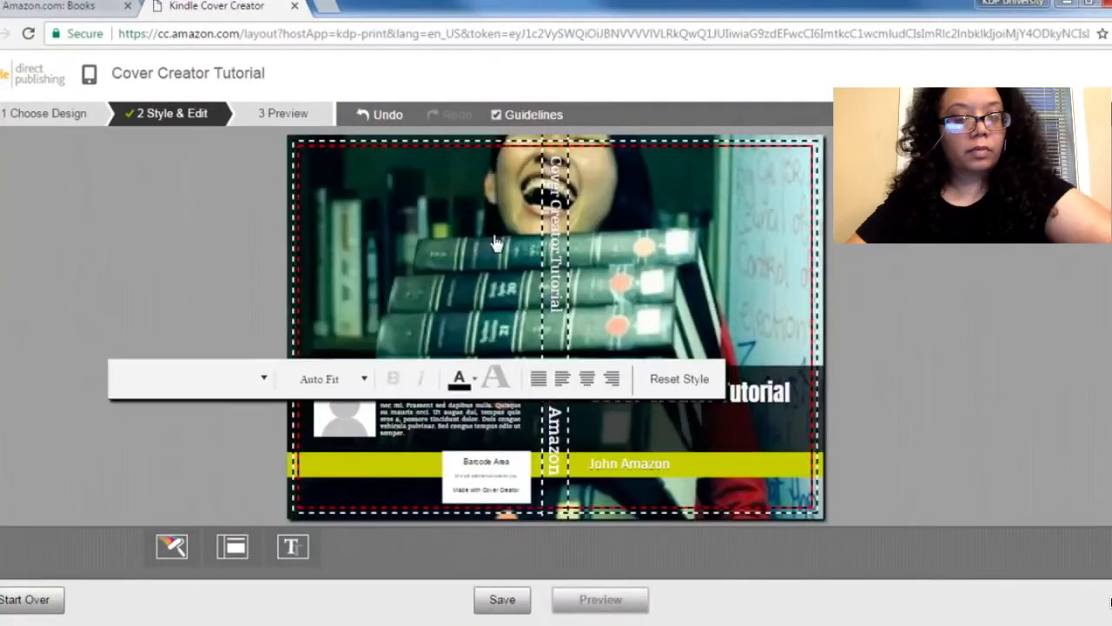
pyautogui.write('This is the back cover text for Cover Creator Tutorial book. This text should describe the book. There is a character limit to make sure that all the text will fit properly in the allocated space. You can also see here that I have white text on a white background for a portion of this, so you may want to adjust the color of the text or choose a new image. Thank you for watching our tutorial on how to use Cover Creator. Happy Publishing!')
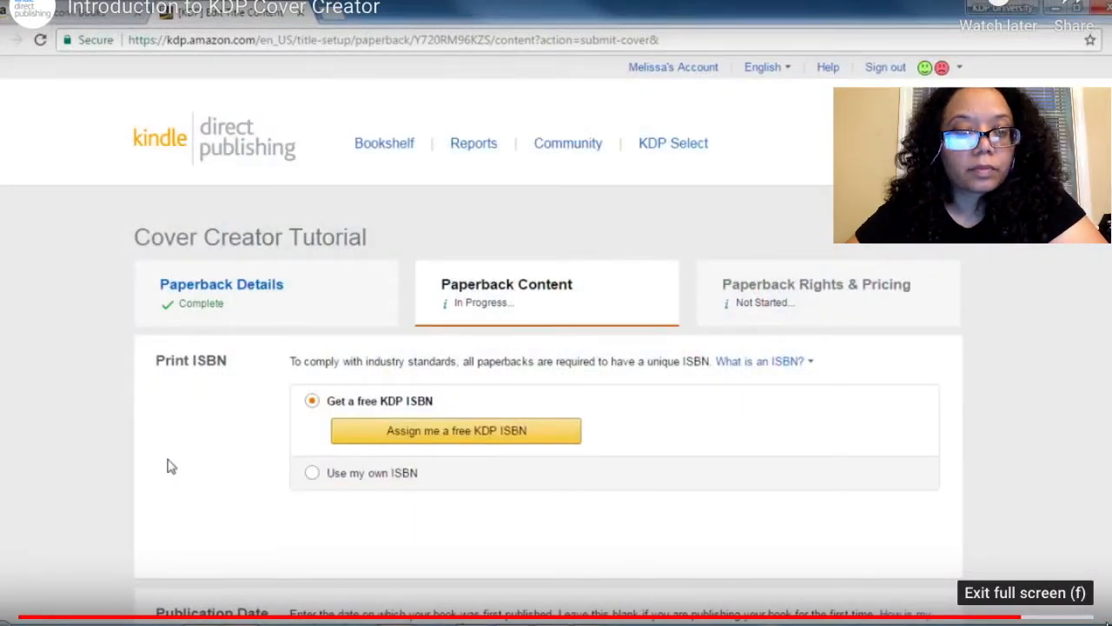
pyautogui.scroll(-10, 171, 466)
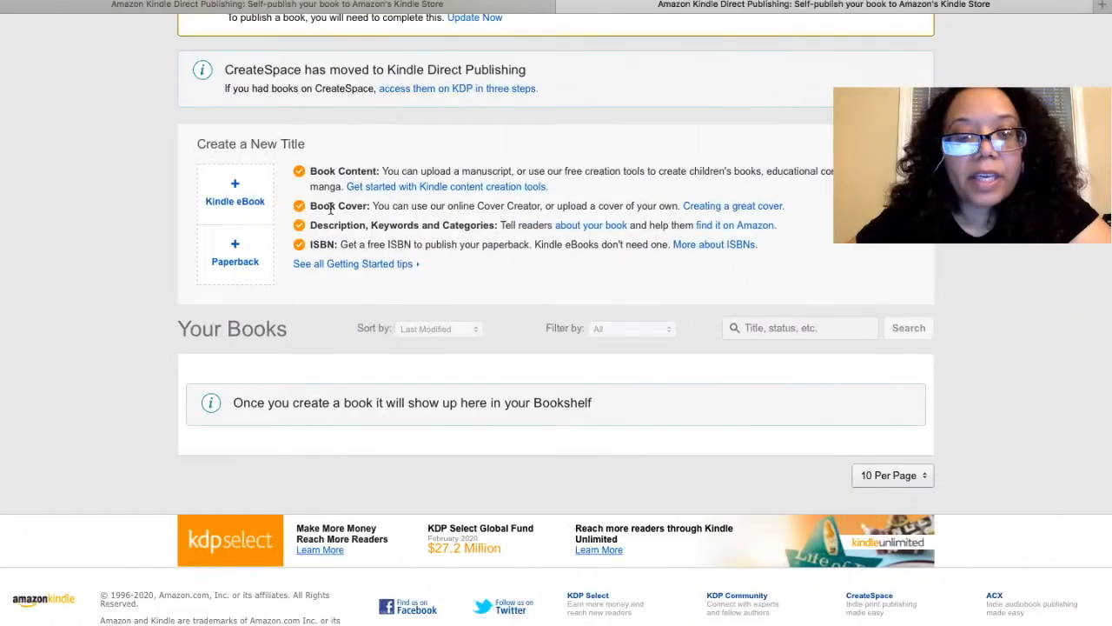
# - Create a new Kindle eBook and set its book title to 5Th & Kirk, leaving the subtitle blank
pyautogui.scroll(1, 233, 249)
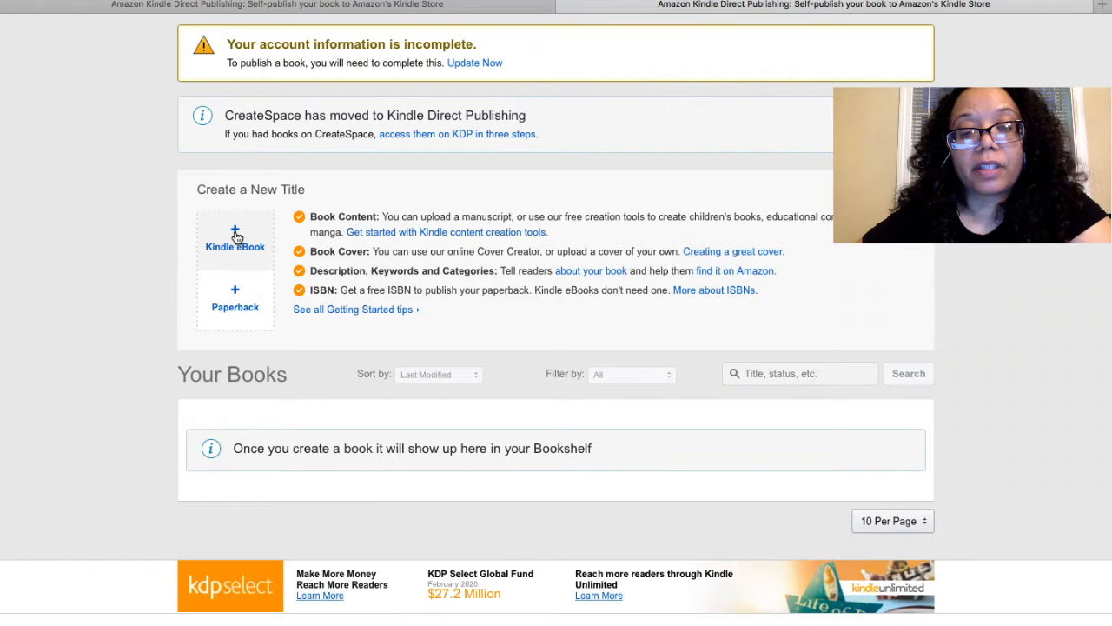
pyautogui.click(235, 237)
pyautogui.scroll(-2, 477, 352)
pyautogui.click(477, 350)
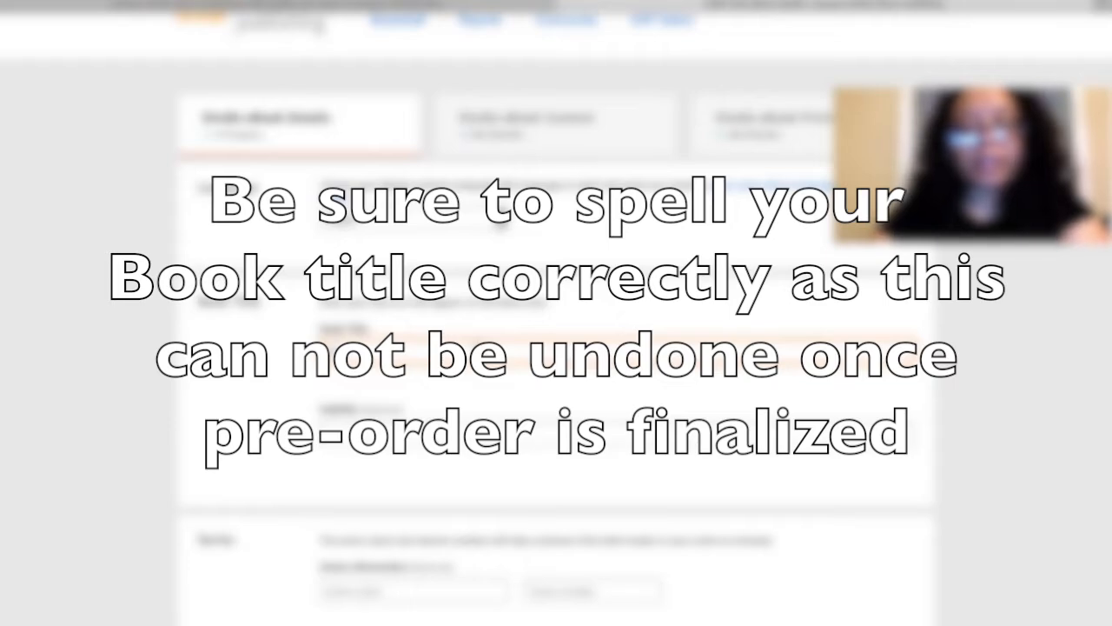
pyautogui.write('5Th & Kirk')
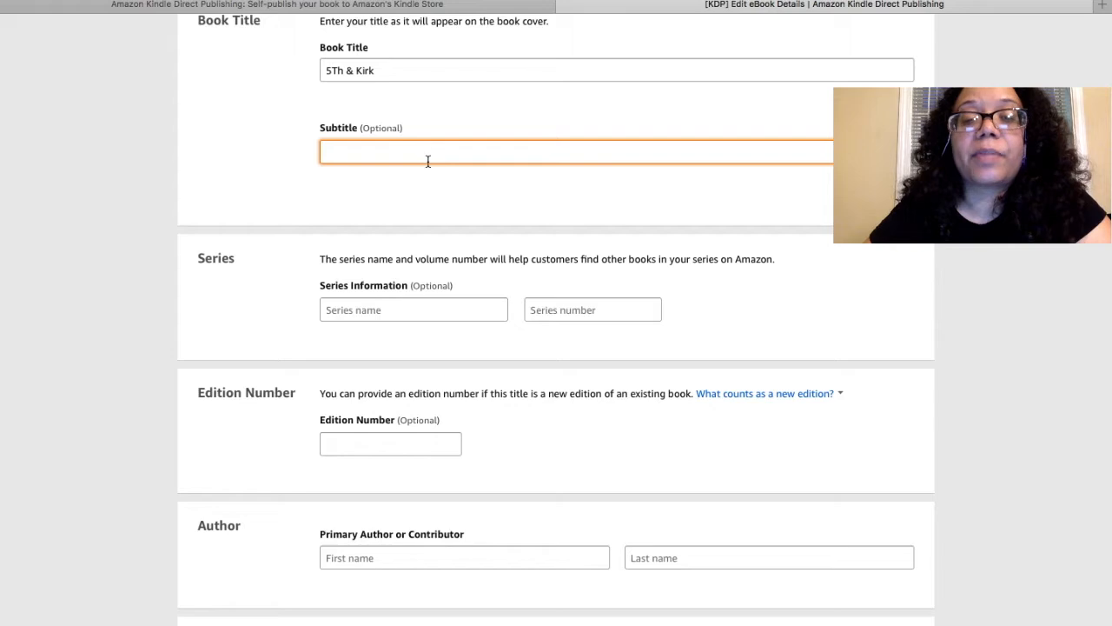
pyautogui.scroll(-3, 455, 231)
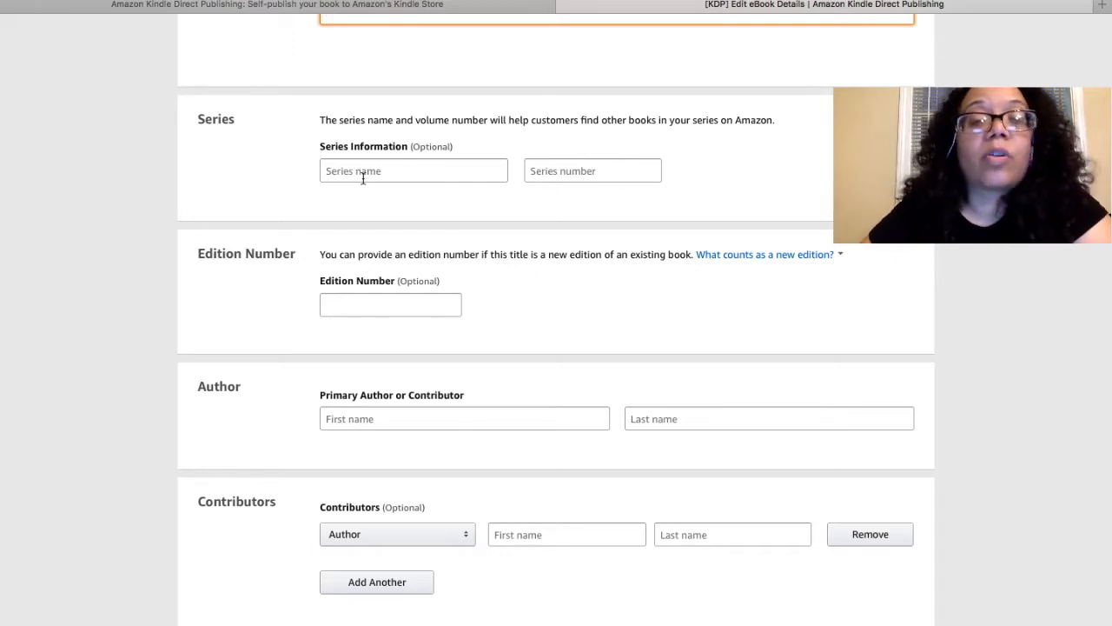
# - Enter the primary author's first and last name, leaving the series and edition number fields blank
pyautogui.scroll(-1, 362, 176)
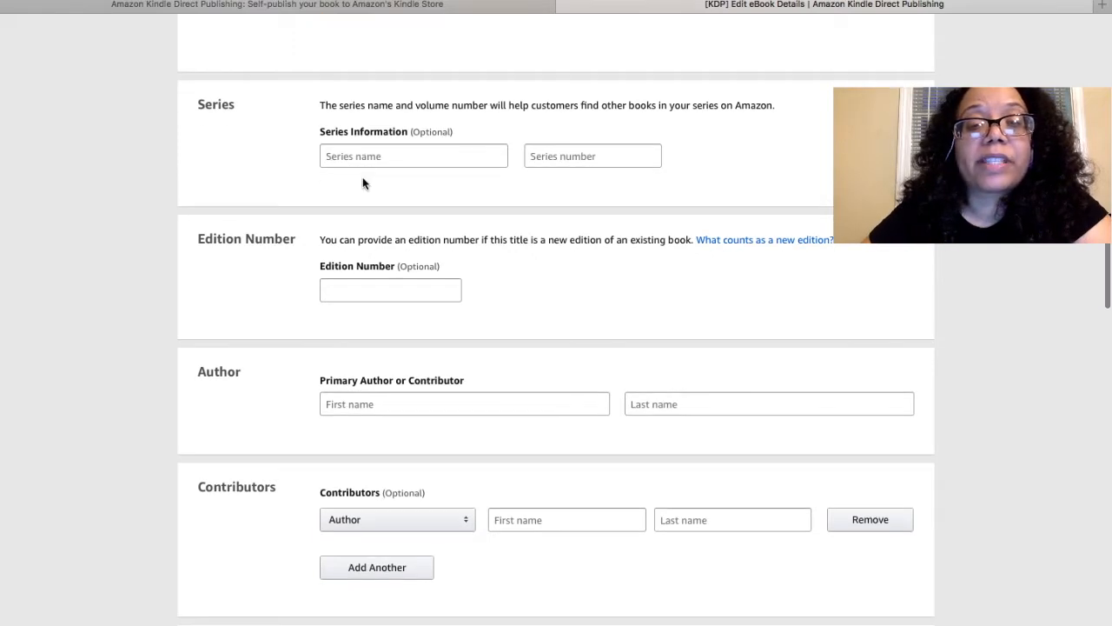
pyautogui.scroll(-5, 406, 249)
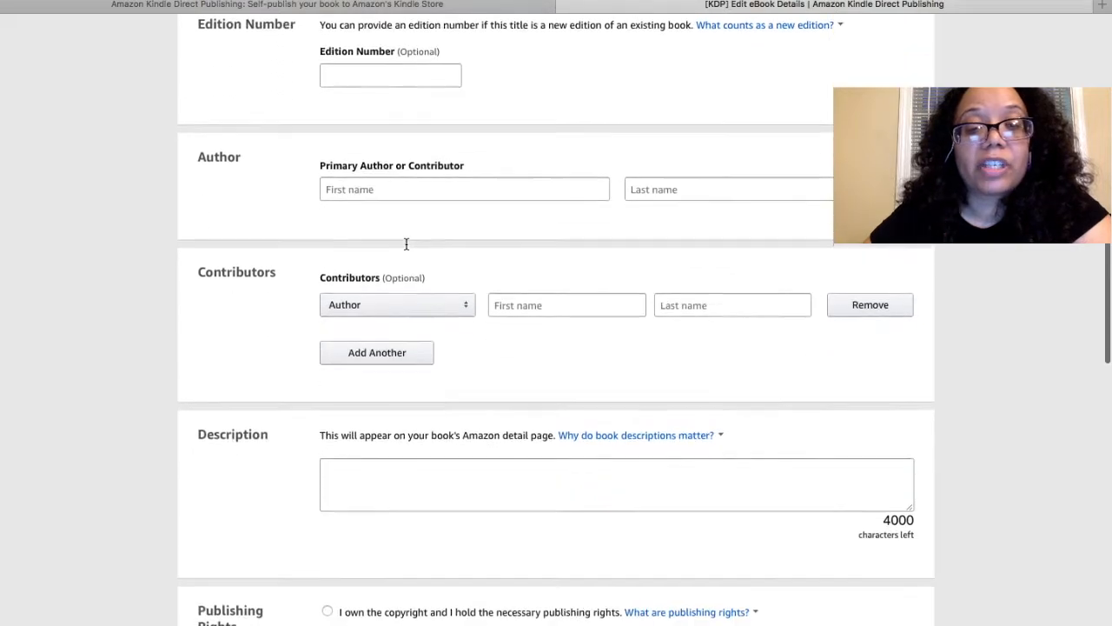
pyautogui.click(379, 186)
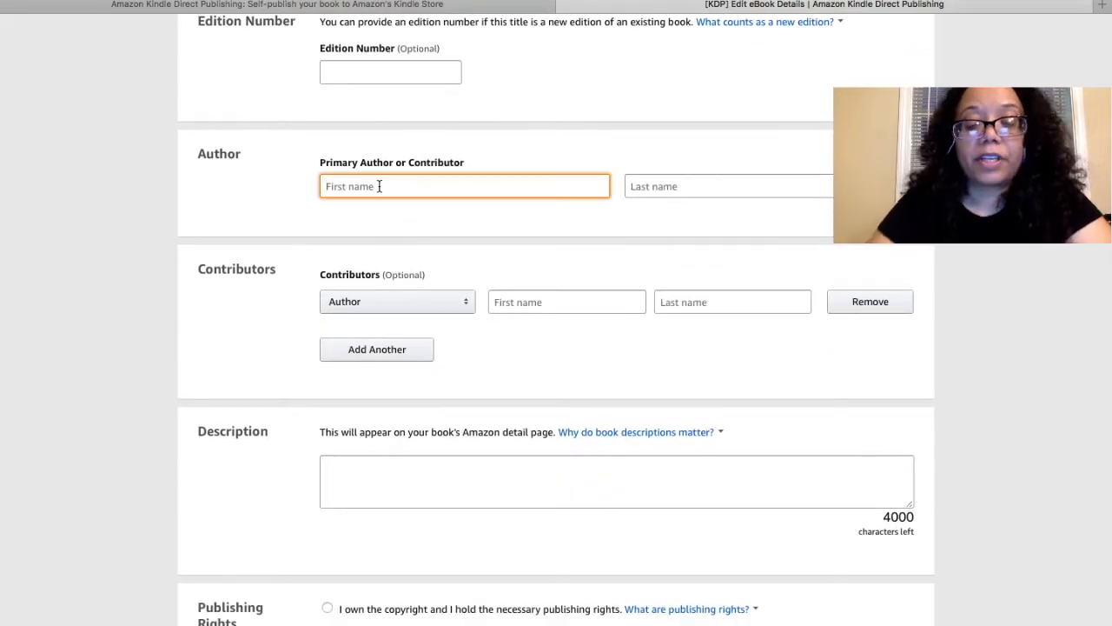
pyautogui.write('Catherine')
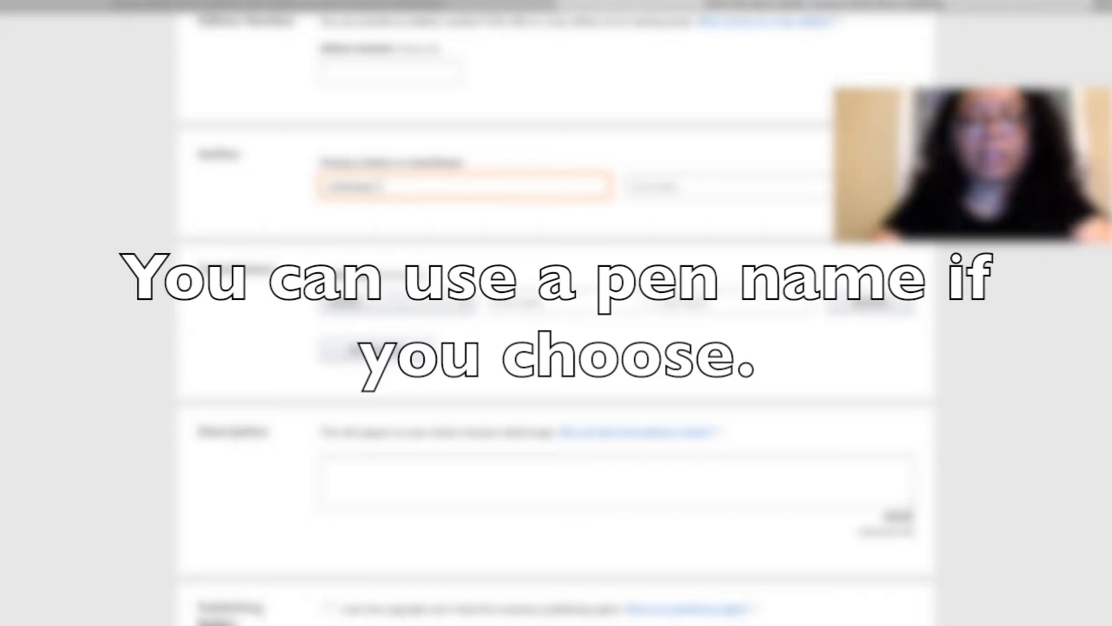
pyautogui.press('Tab')
pyautogui.write('Coop')
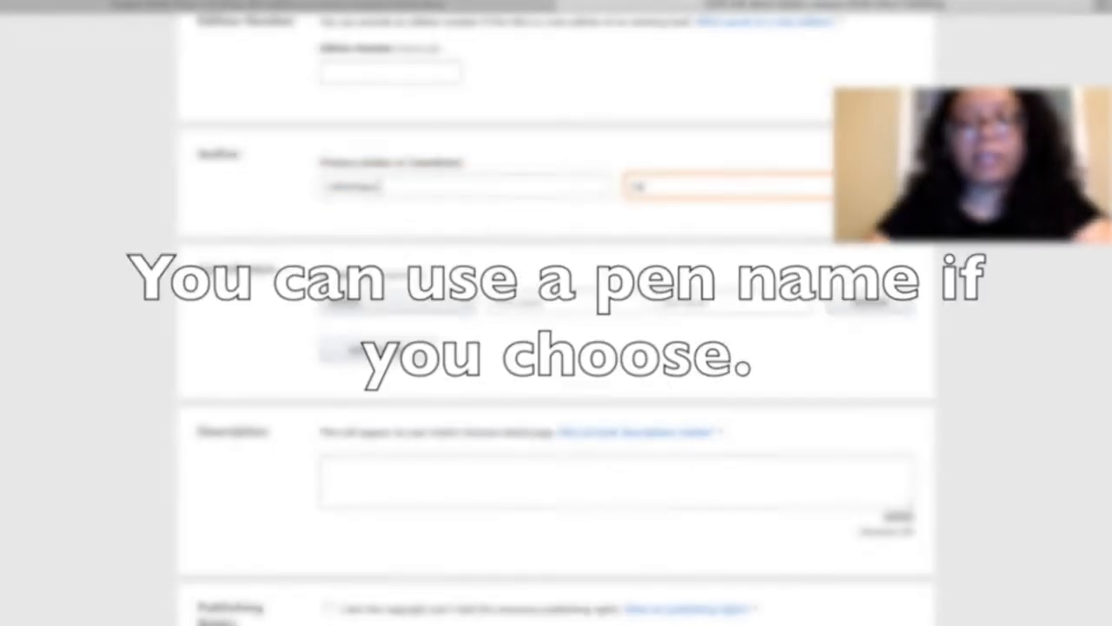
pyautogui.press('BackSpace')
pyautogui.press('BackSpace')
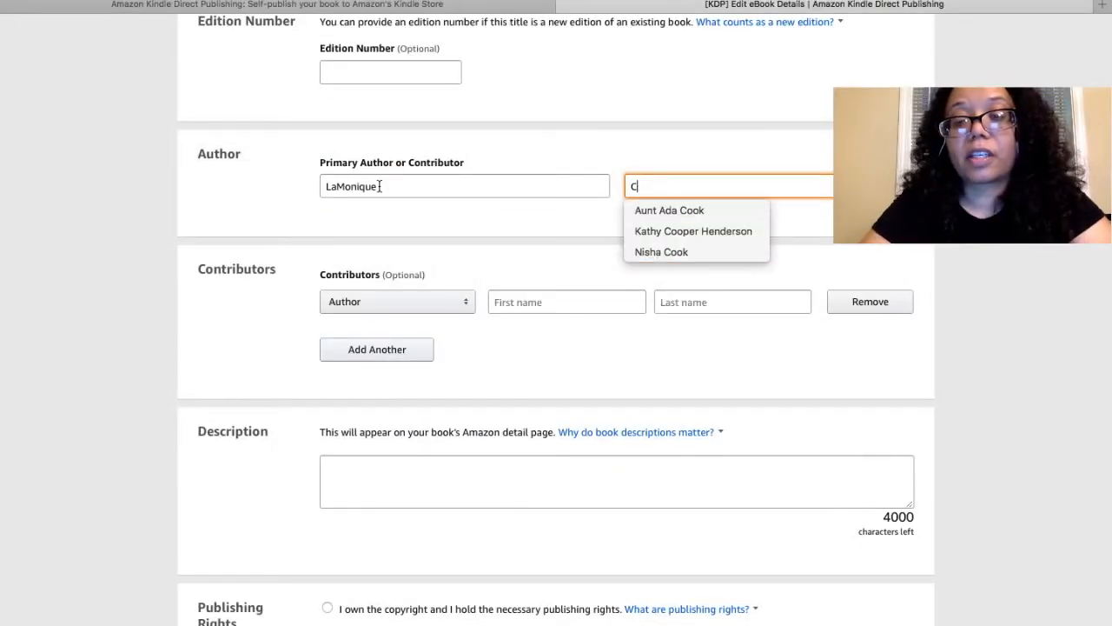
pyautogui.press('BackSpace')
pyautogui.write('M')
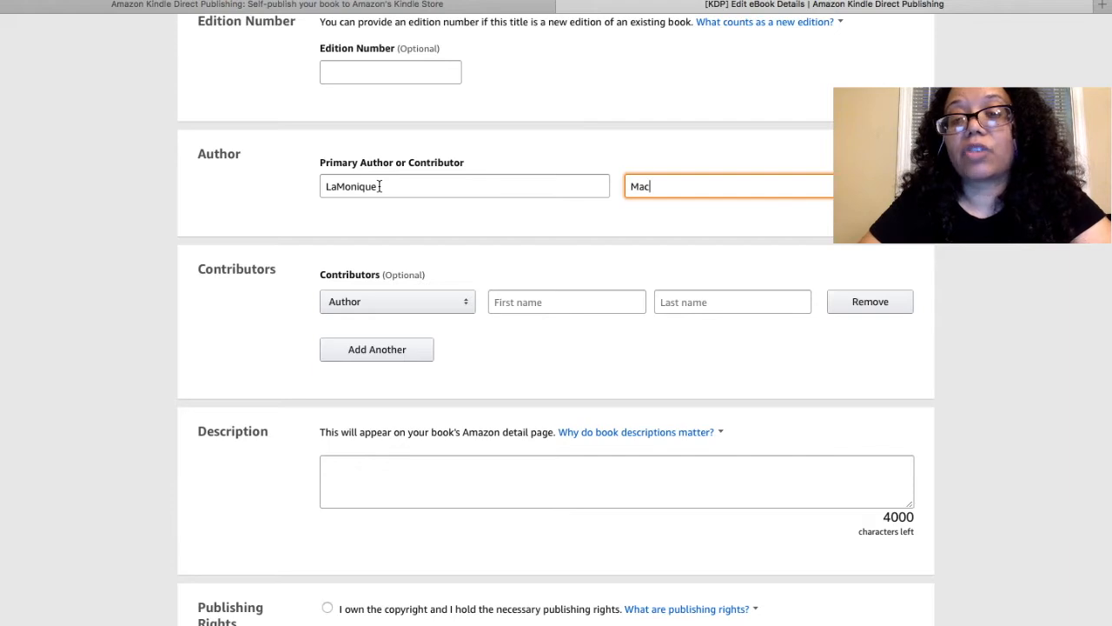
pyautogui.write('ac')
# - Fill in the description with "This book is about growing up in the 80's and 90's in a cold blooded Michigan neighborhood."
pyautogui.scroll(-3, 382, 191)
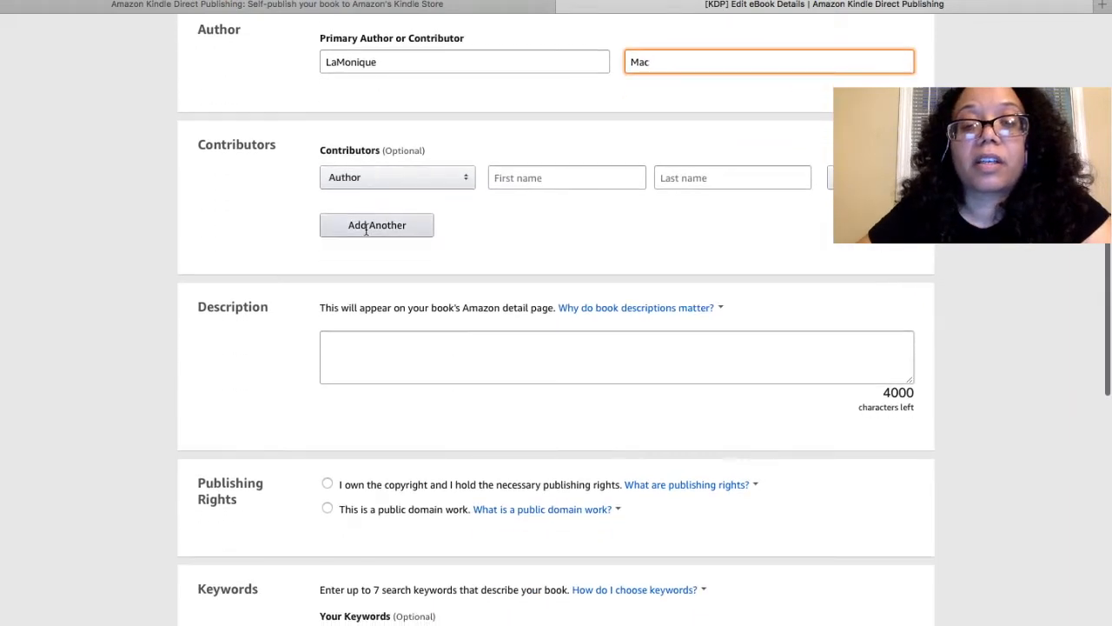
pyautogui.scroll(-3, 472, 252)
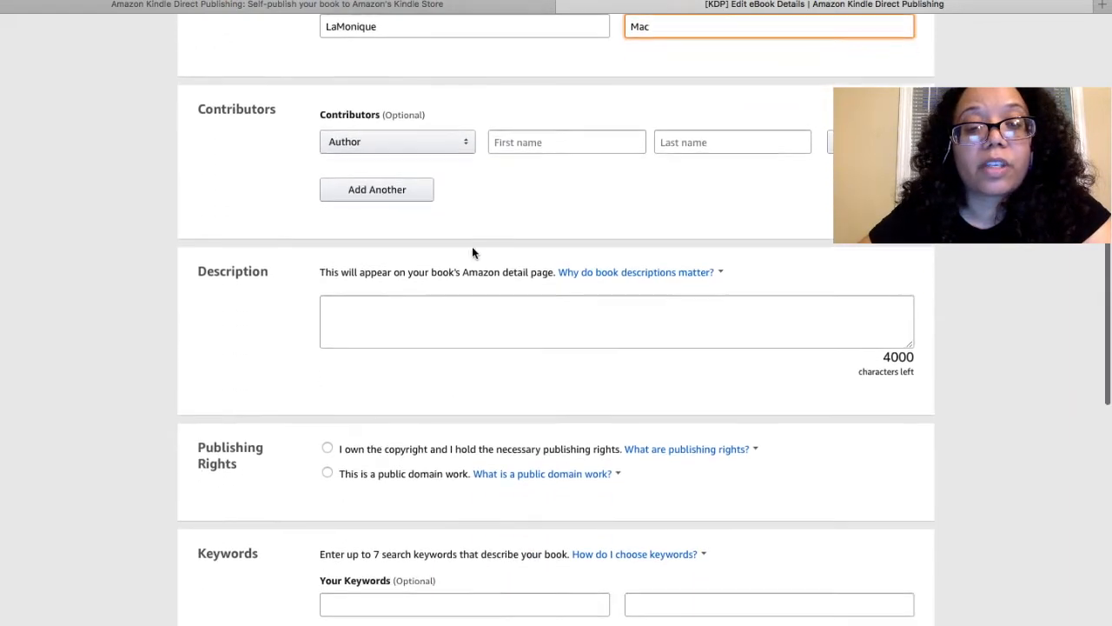
pyautogui.click(378, 238)
pyautogui.write('This')
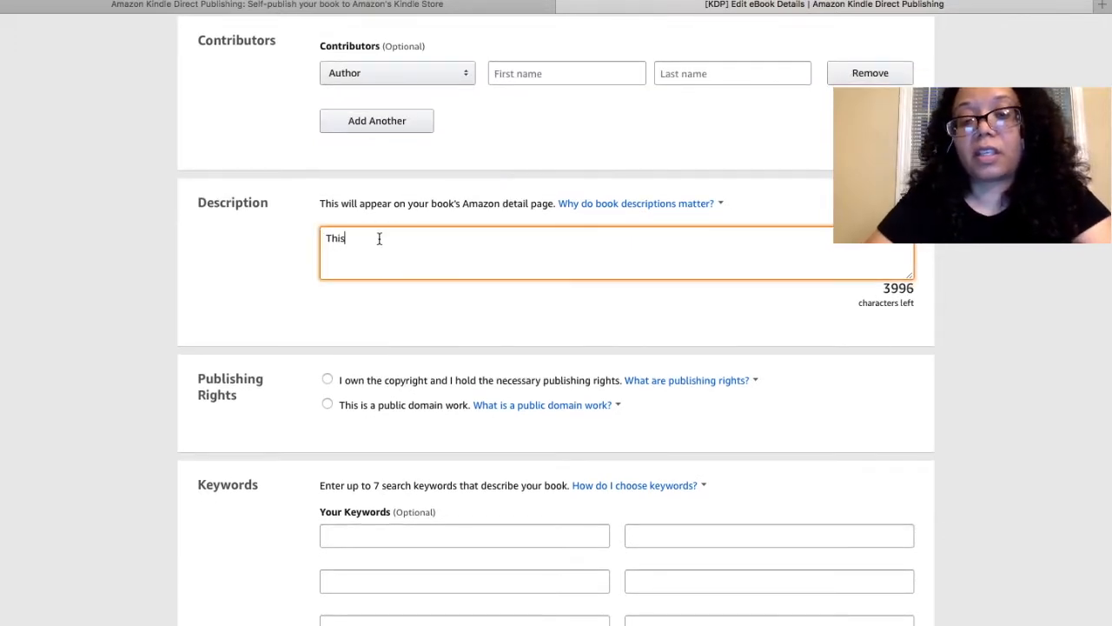
pyautogui.write(' book is about ')
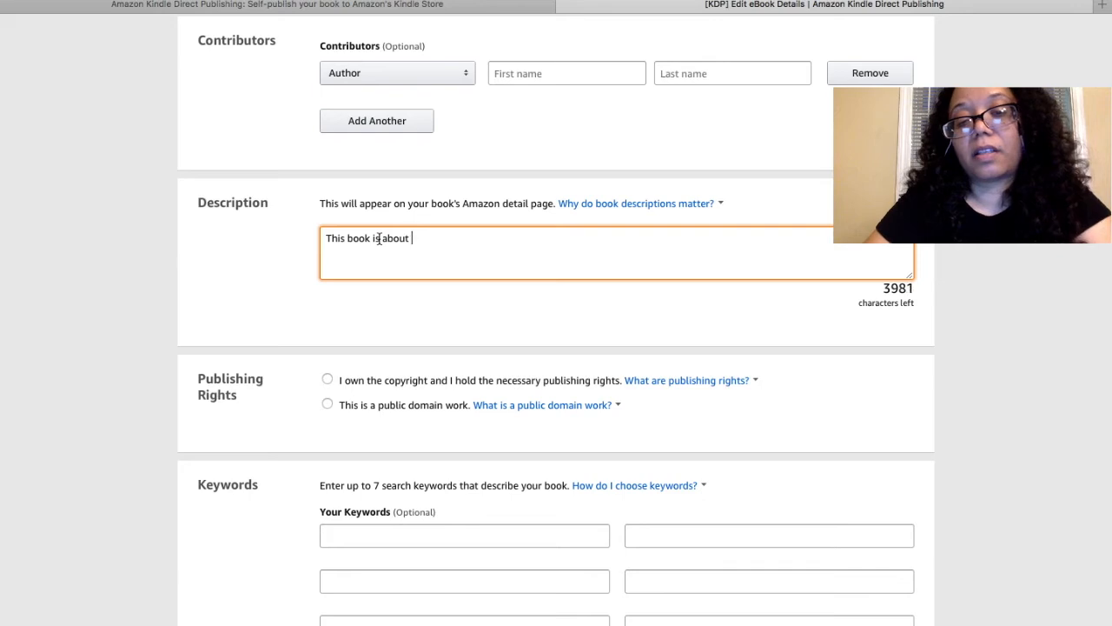
pyautogui.write('growing up in')
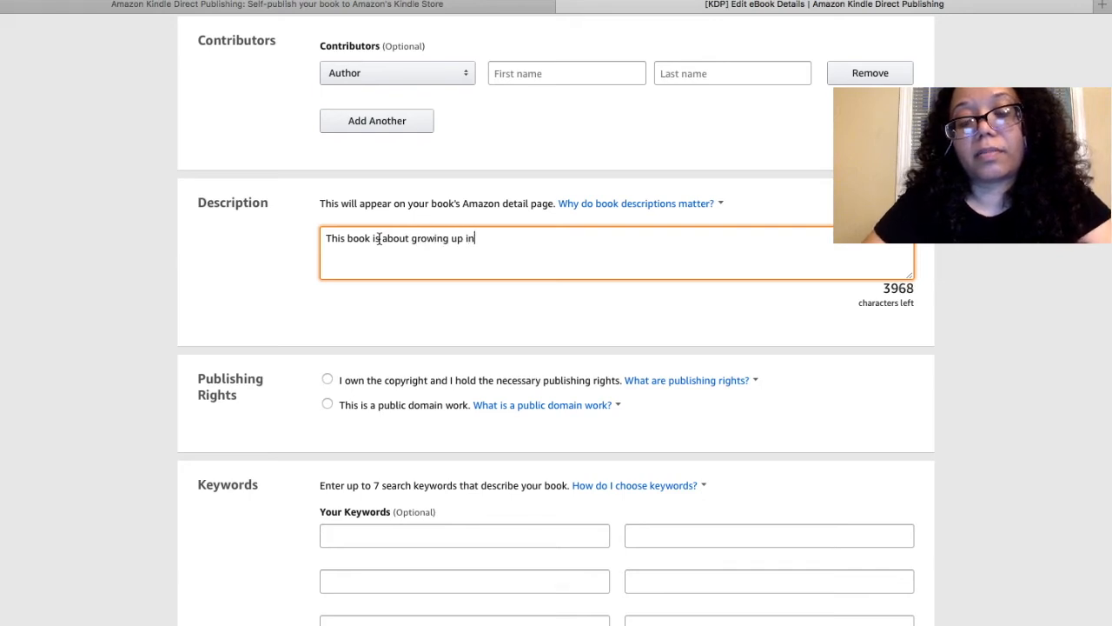
pyautogui.write(" the 80's and ")
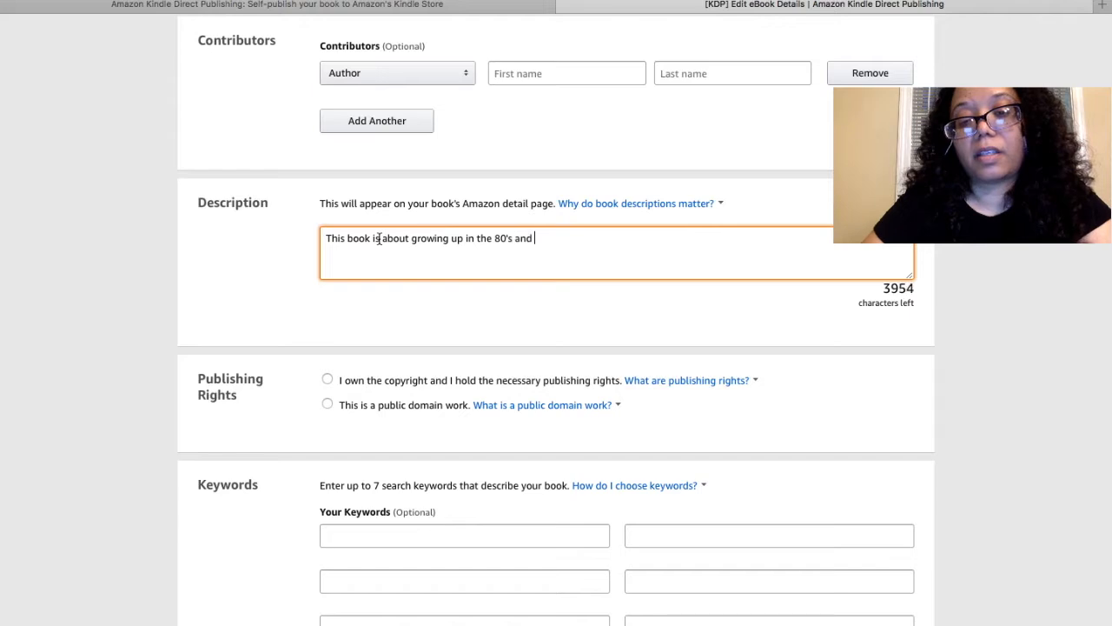
pyautogui.write("90's in a cold")
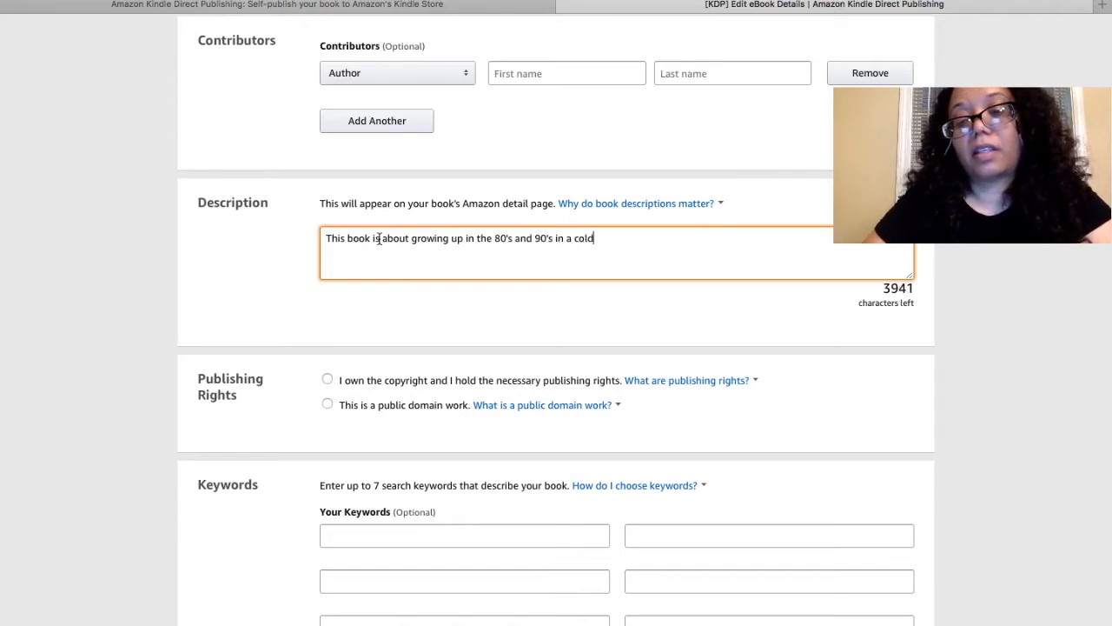
pyautogui.write(' blooded ')
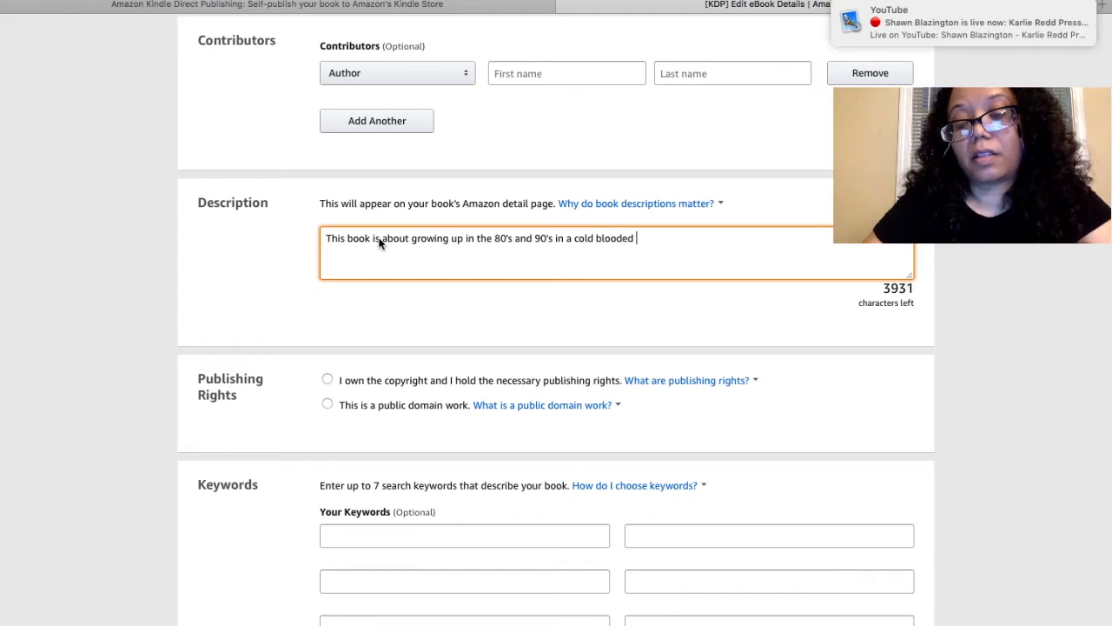
pyautogui.write('Michigan N')
pyautogui.press('BackSpace')
pyautogui.write('neighborhood.')
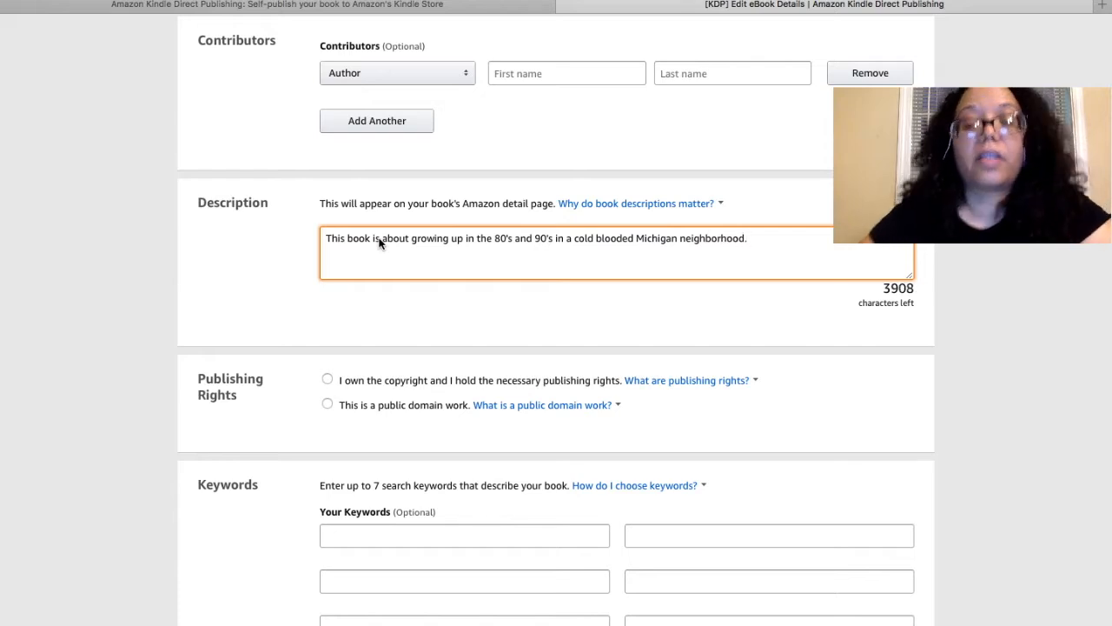
# - Declare ownership of the copyright and necessary publishing rights, and check the explanation of public domain works
pyautogui.scroll(-3, 379, 243)
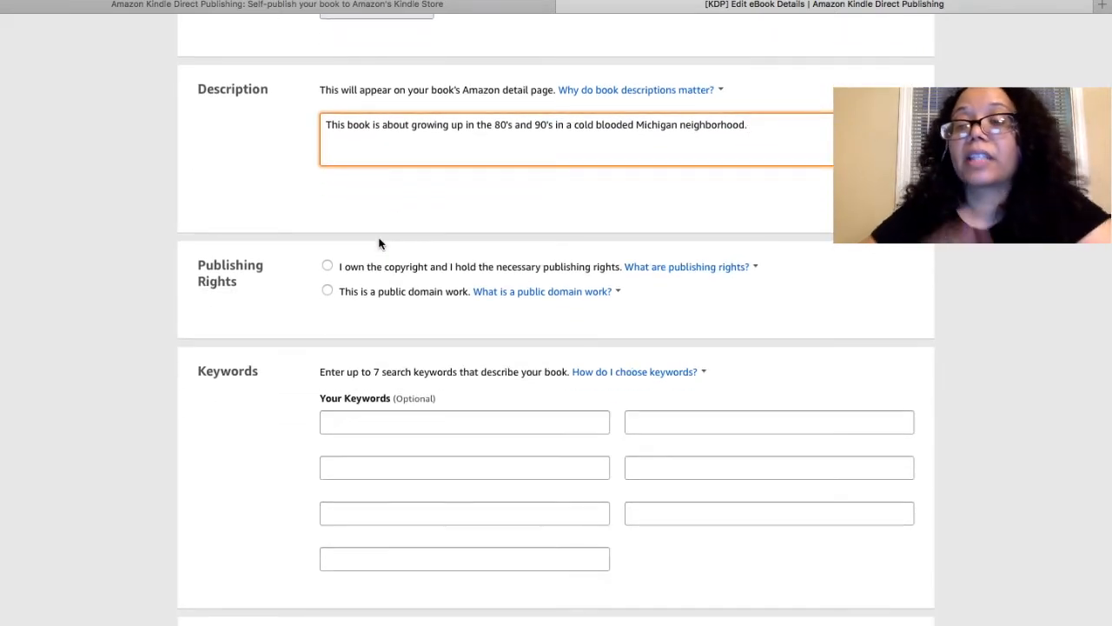
pyautogui.scroll(-1, 379, 244)
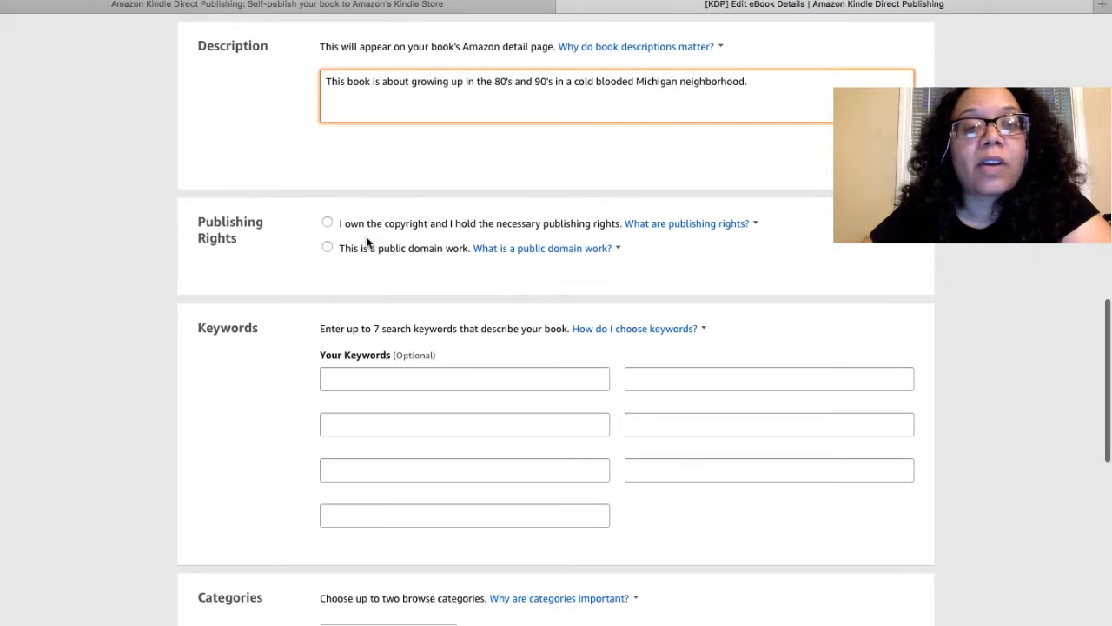
pyautogui.click(327, 223)
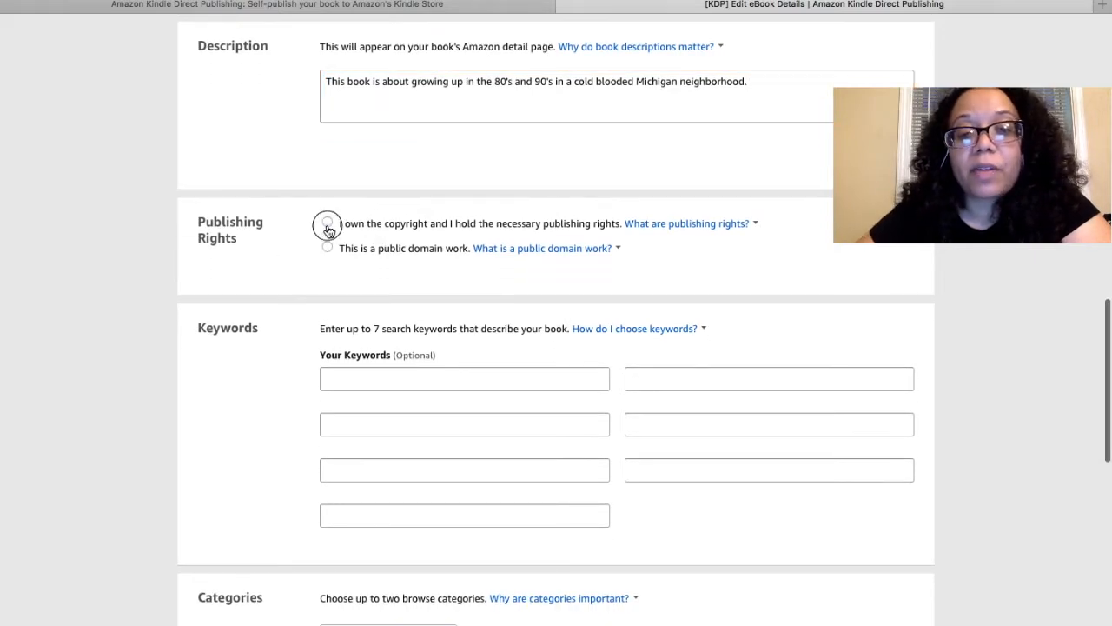
pyautogui.scroll(-3, 494, 372)
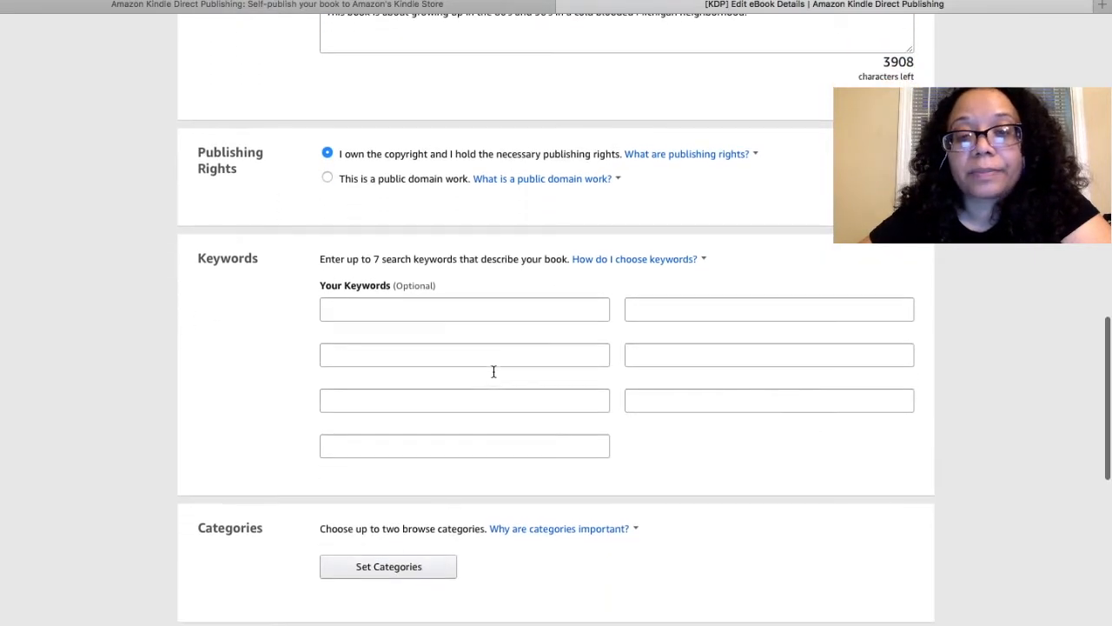
pyautogui.click(476, 136)
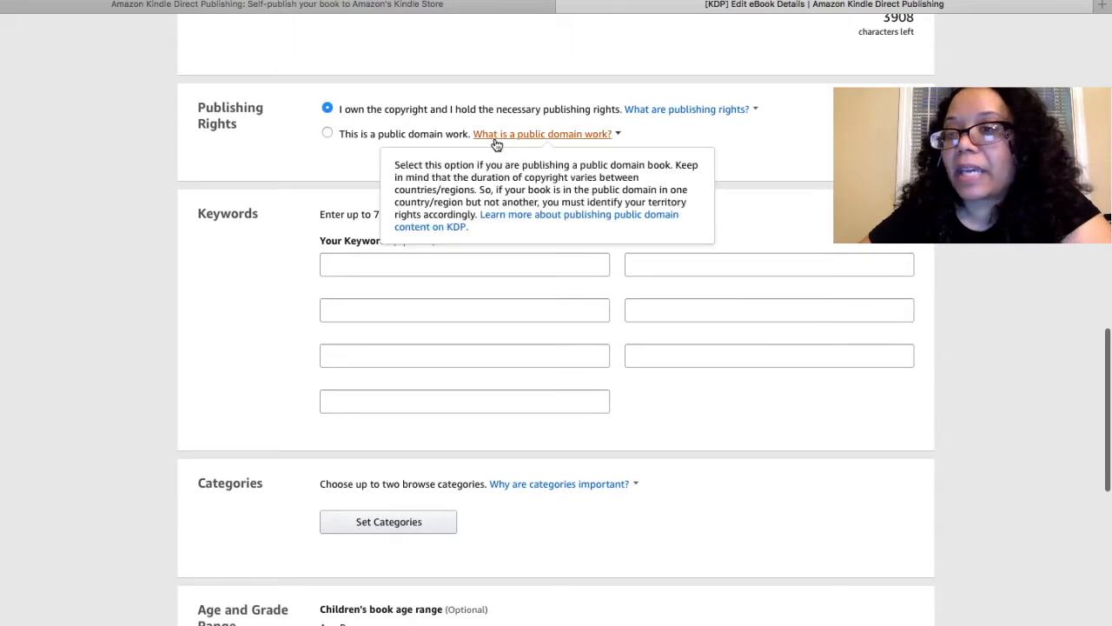
pyautogui.click(682, 141)
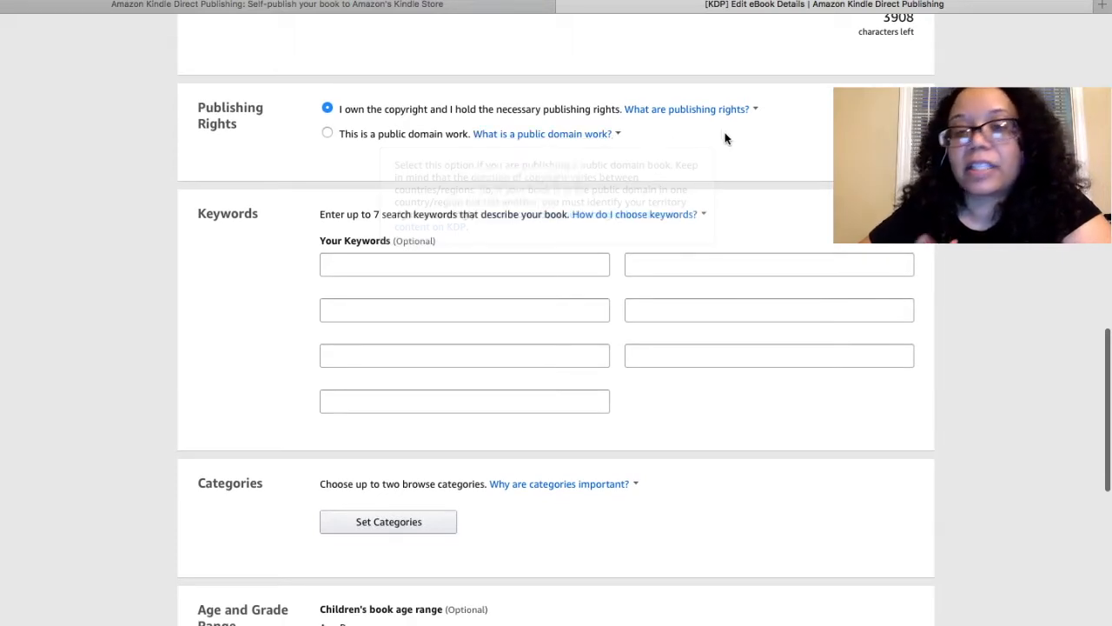
pyautogui.click(615, 134)
# - Add the search keywords "urban stories", "hood stories" and "christian fiction" in separate keyword fields
pyautogui.scroll(-1, 521, 313)
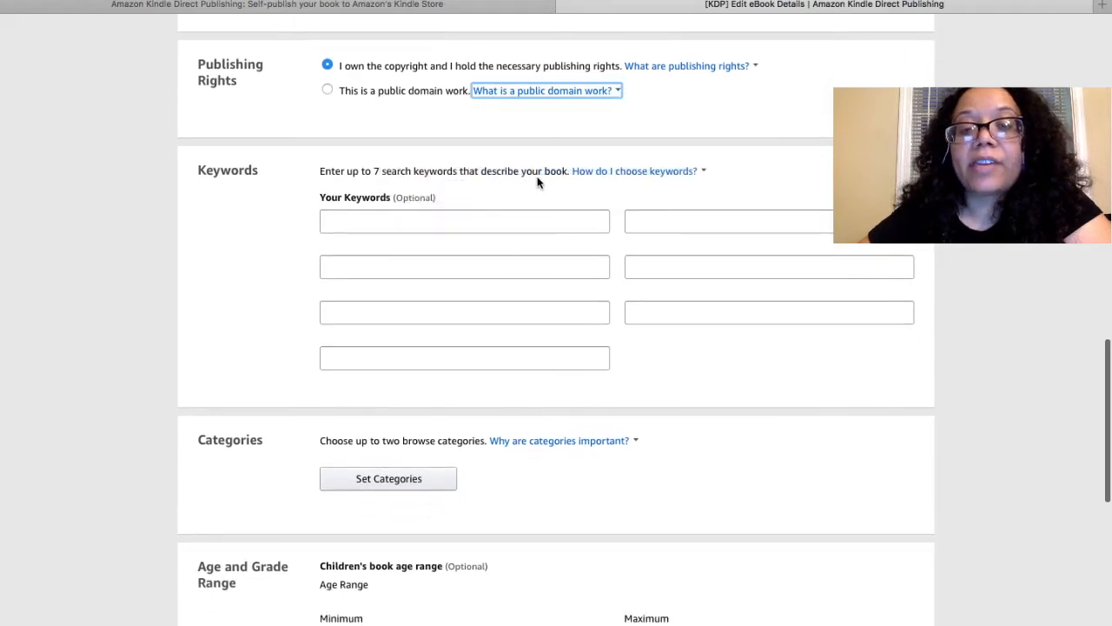
pyautogui.click(617, 171)
pyautogui.click(363, 219)
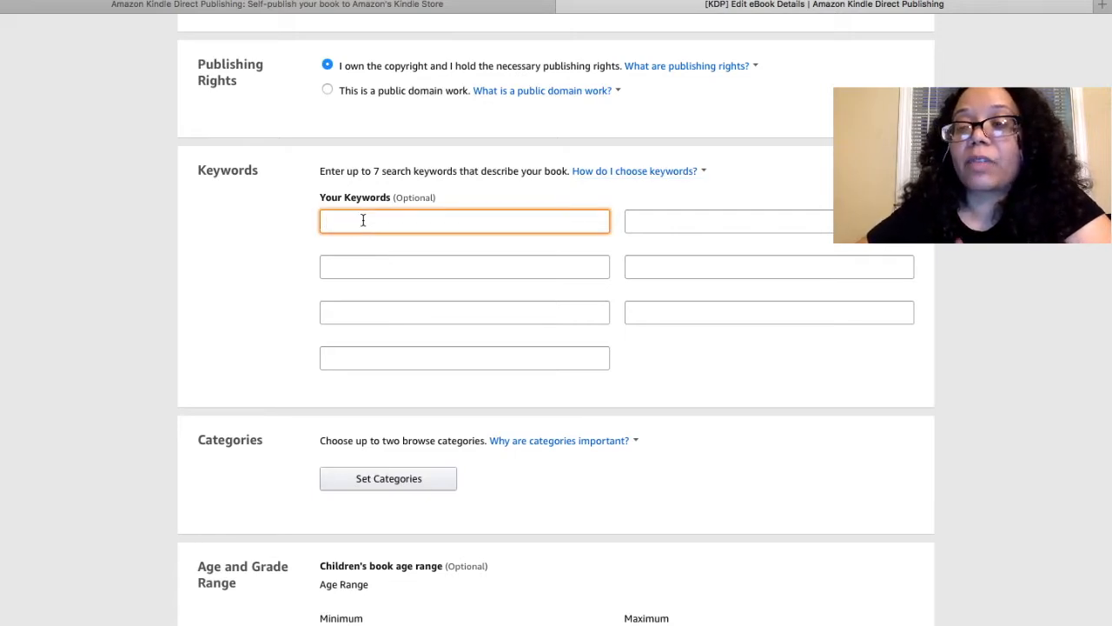
pyautogui.write('urban st')
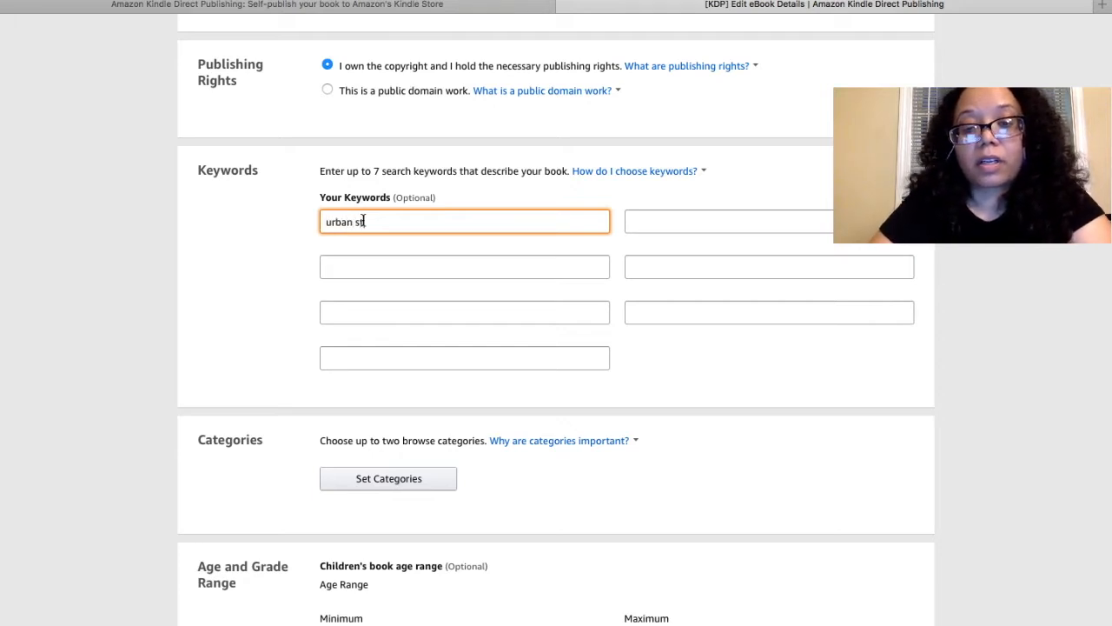
pyautogui.write('ories')
pyautogui.press('Tab')
pyautogui.write('g')
pyautogui.press('BackSpace')
pyautogui.write('hood stories')
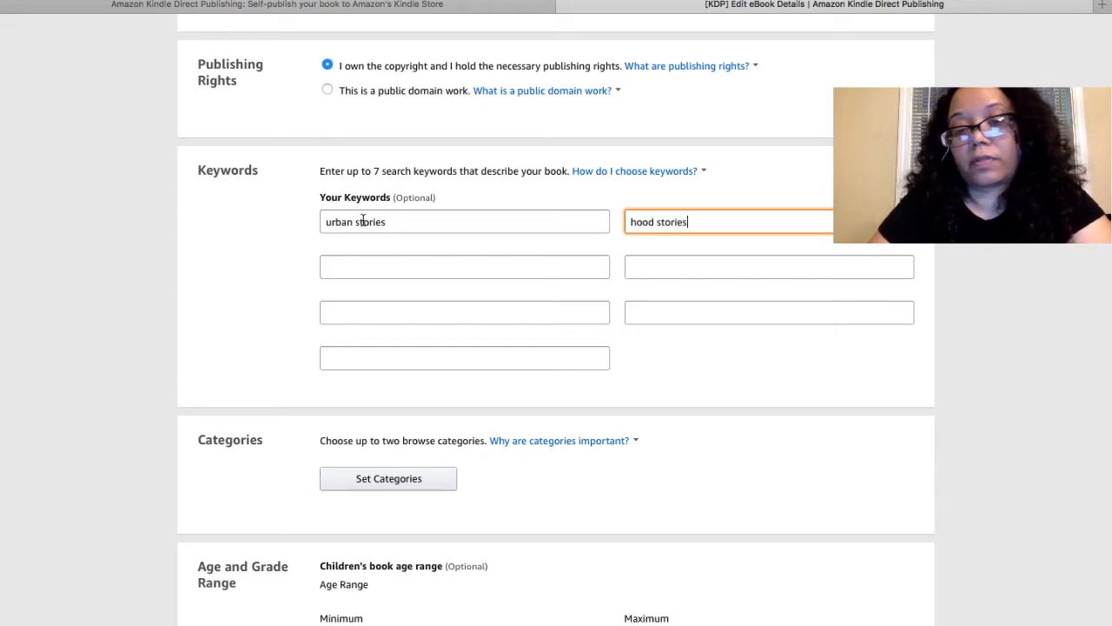
pyautogui.click(353, 270)
pyautogui.write('christian')
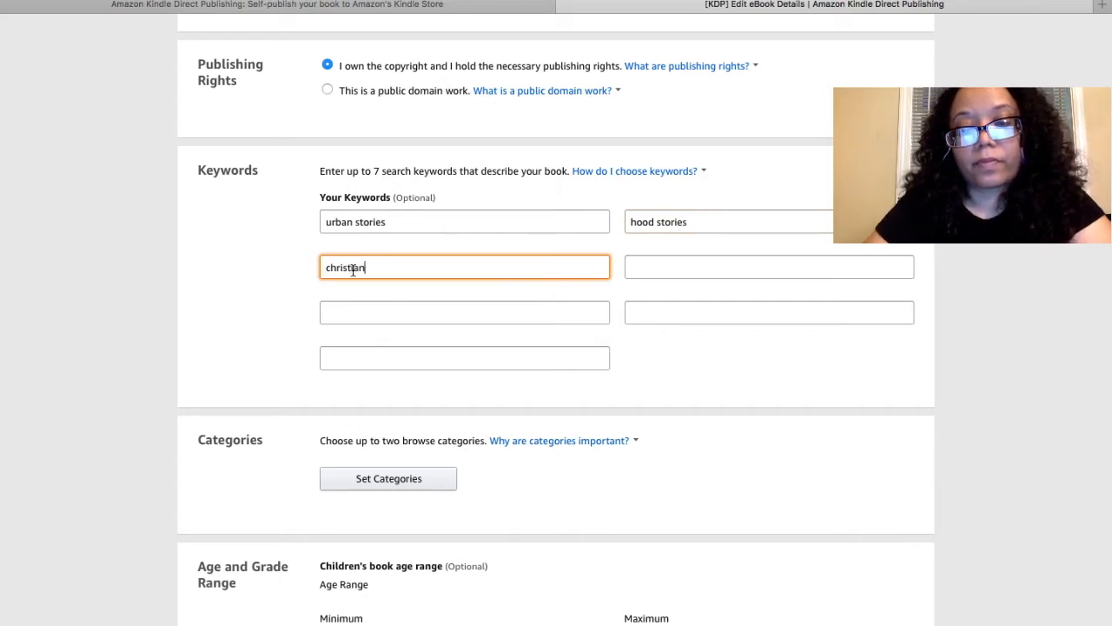
pyautogui.write(' fiction')
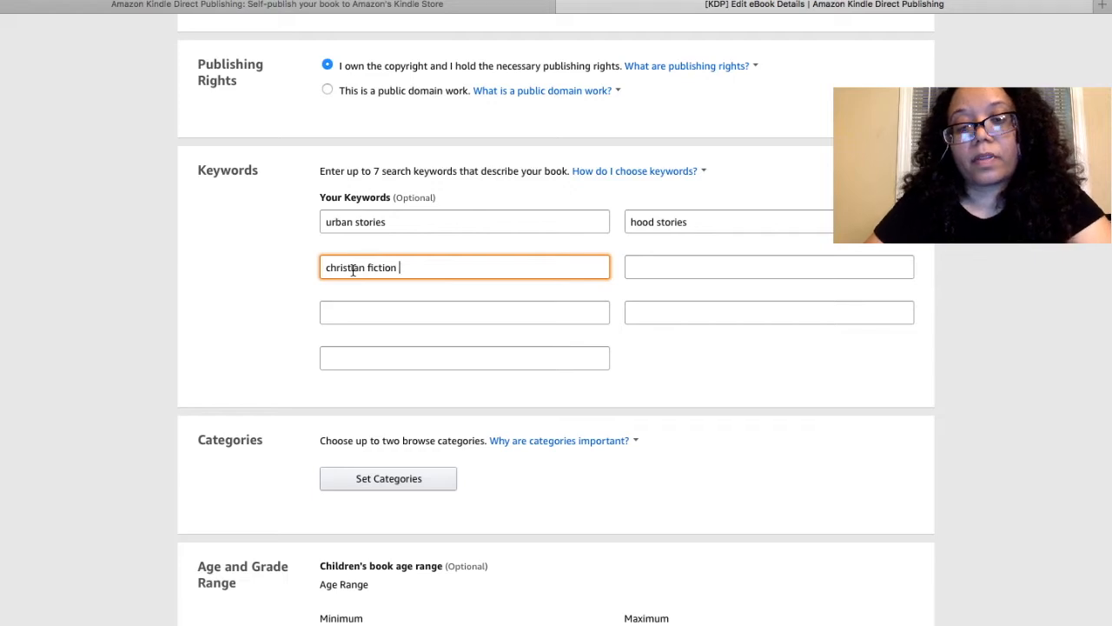
pyautogui.click(677, 272)
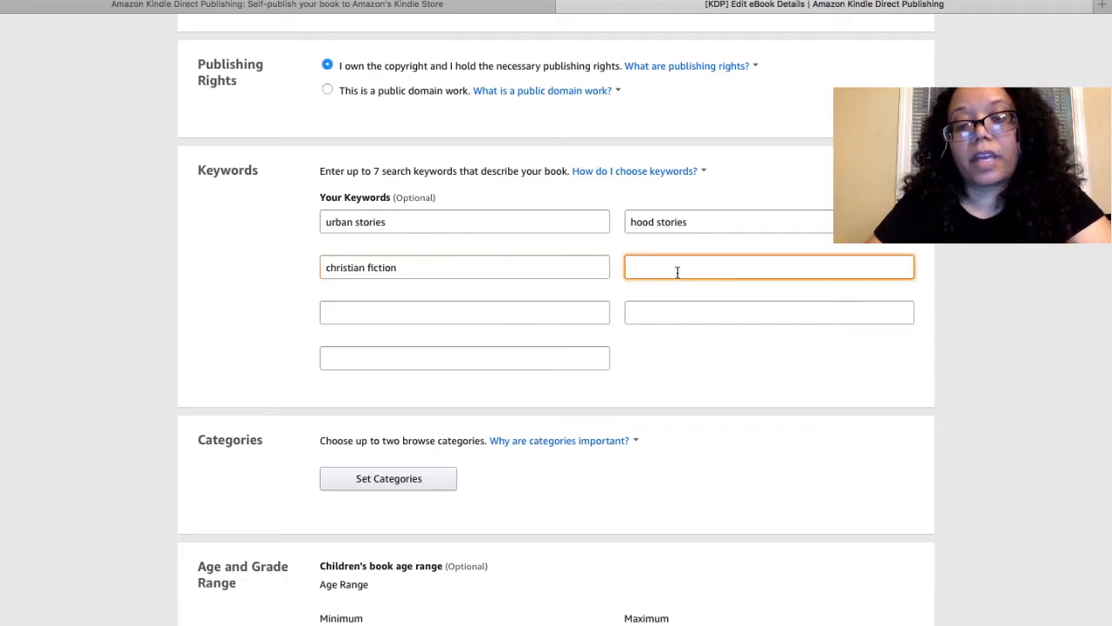
# - Check the explanation of why browse categories are important in the Categories section
pyautogui.scroll(-3, 676, 272)
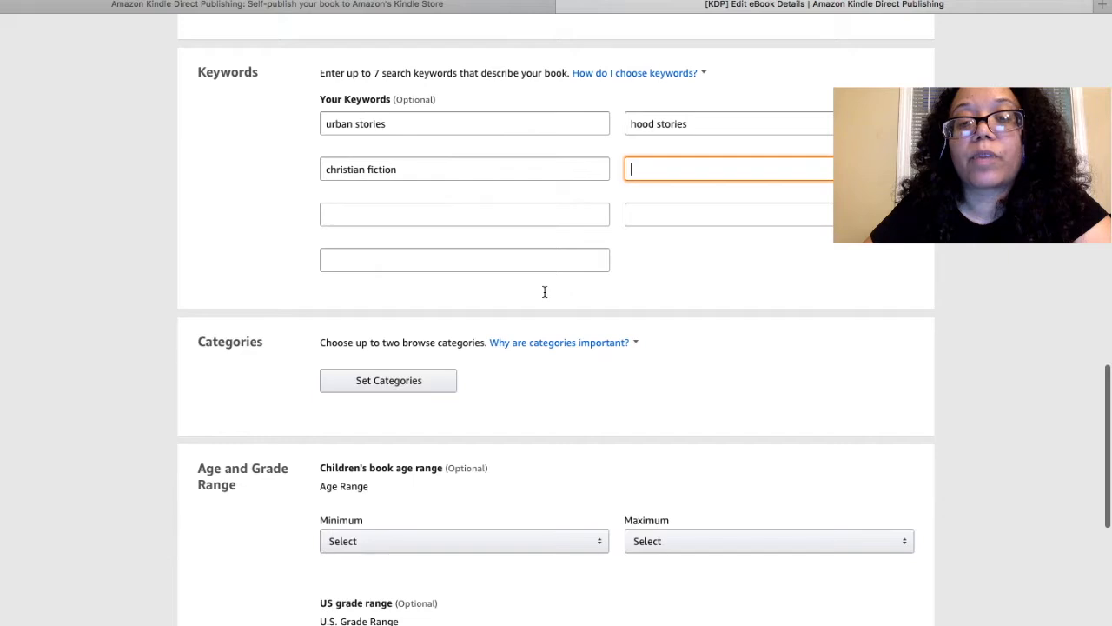
pyautogui.scroll(-2, 513, 294)
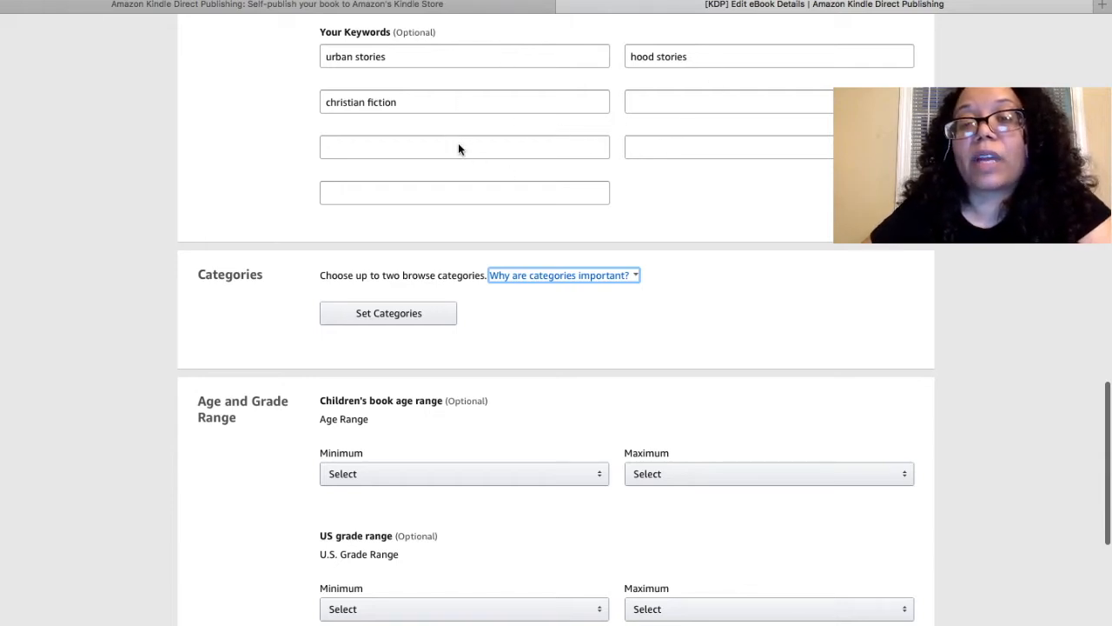
pyautogui.scroll(3, 457, 144)
pyautogui.scroll(-2, 458, 142)
pyautogui.scroll(-4, 458, 142)
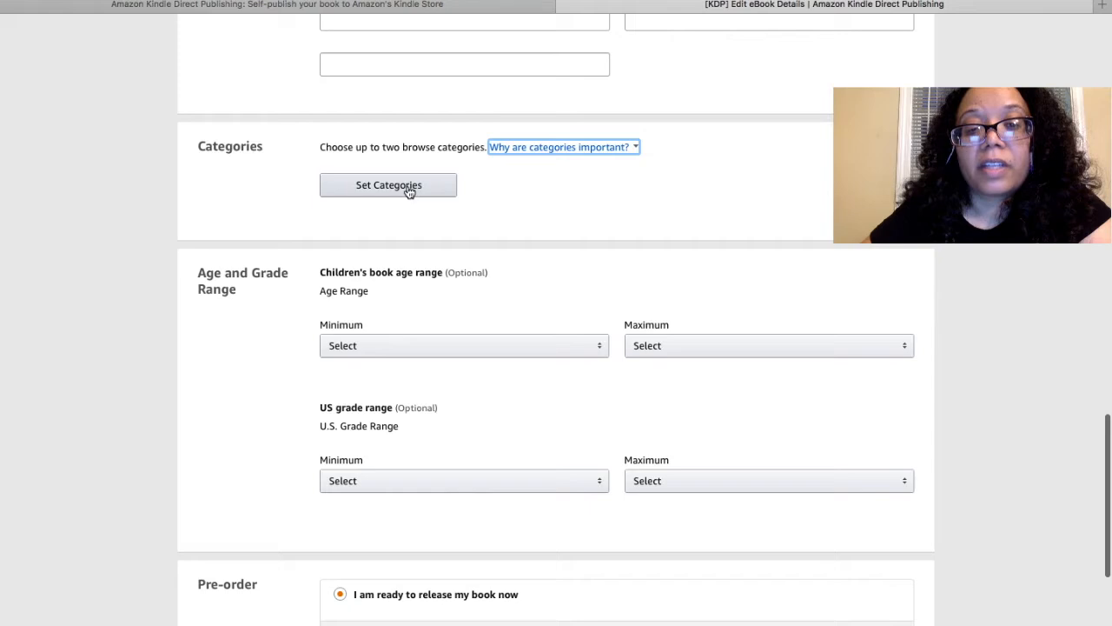
pyautogui.click(504, 149)
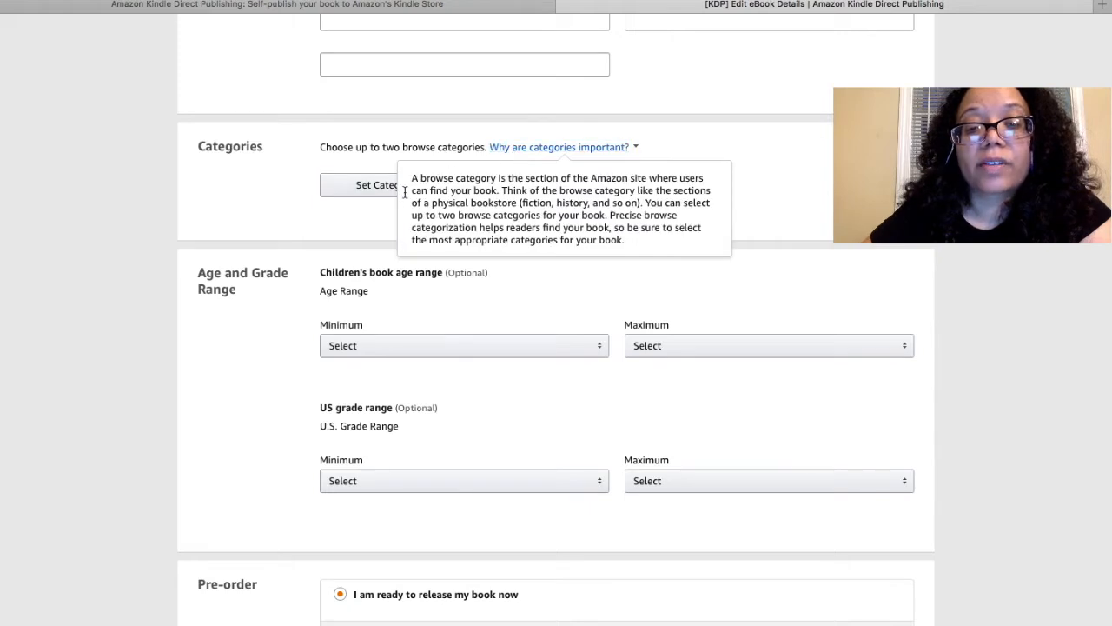
# - Set the book's browse category to Fiction > Christian > Suspense and save the selection
pyautogui.click(380, 184)
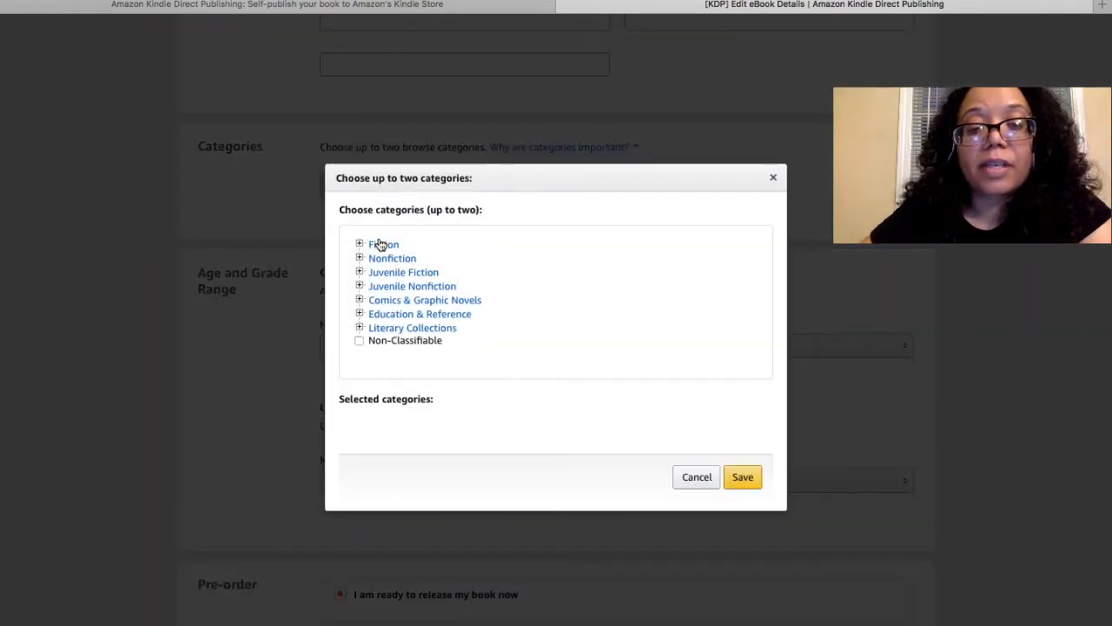
pyautogui.click(385, 245)
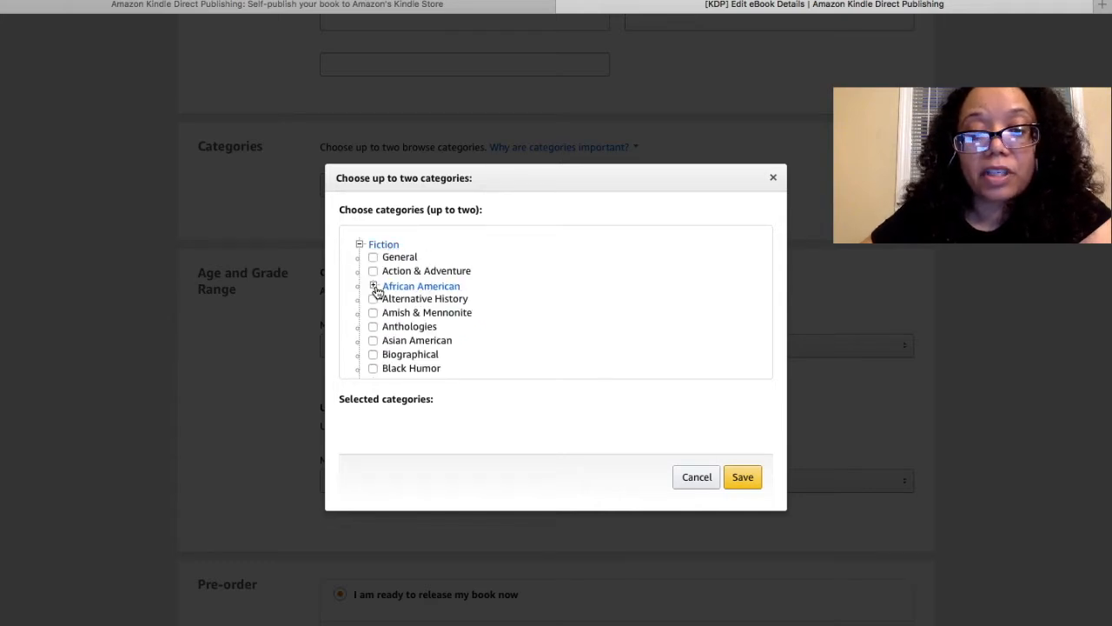
pyautogui.scroll(-2, 390, 347)
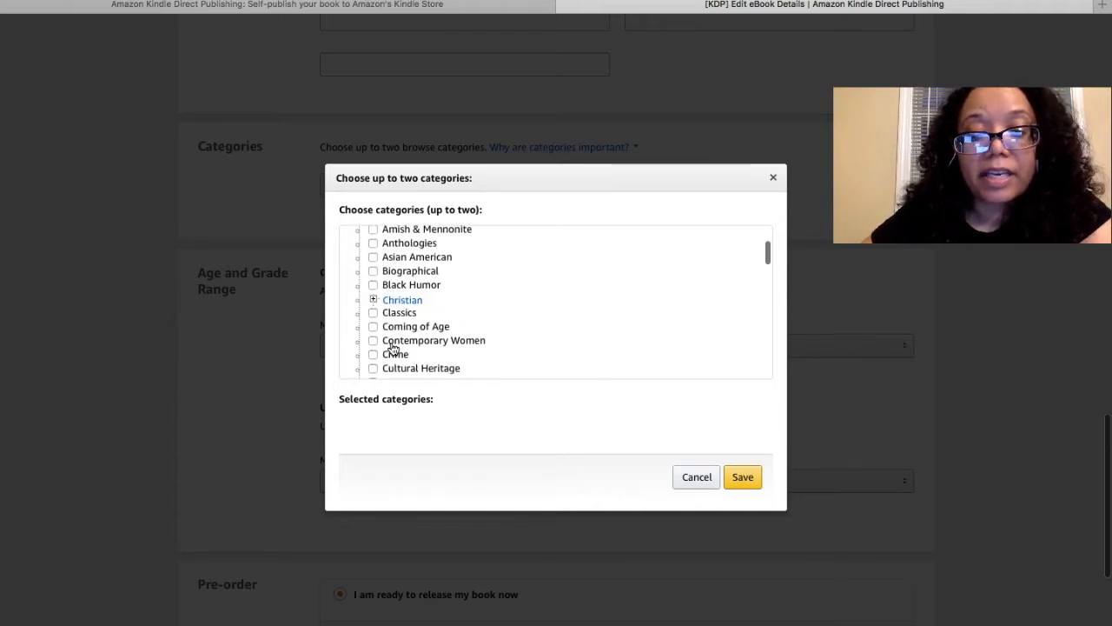
pyautogui.click(375, 301)
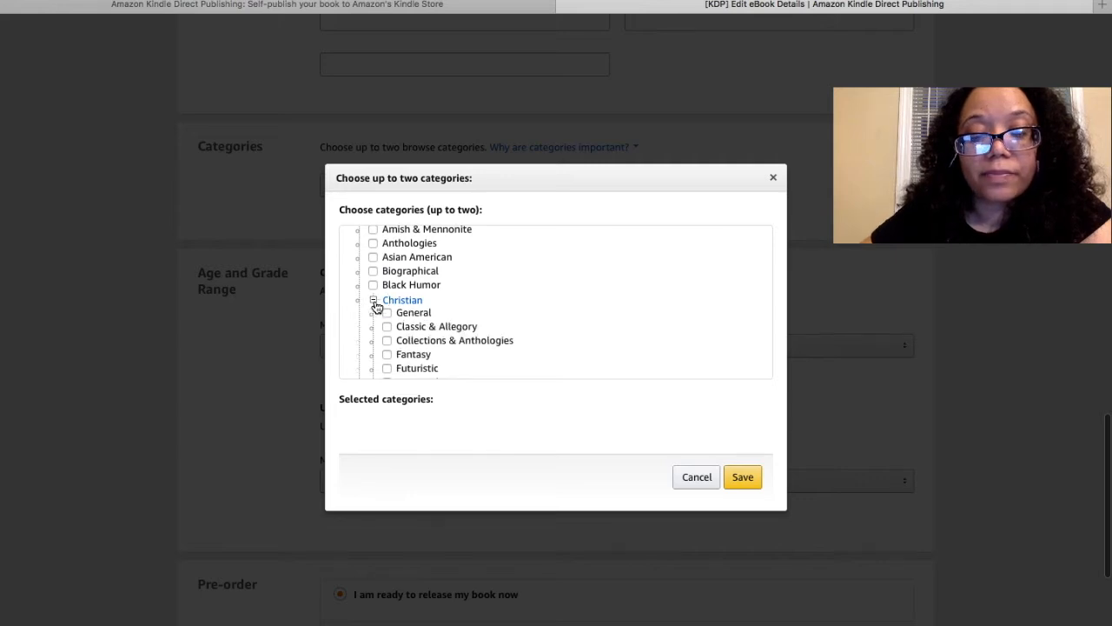
pyautogui.scroll(-3, 452, 322)
pyautogui.scroll(-2, 454, 327)
pyautogui.scroll(2, 452, 326)
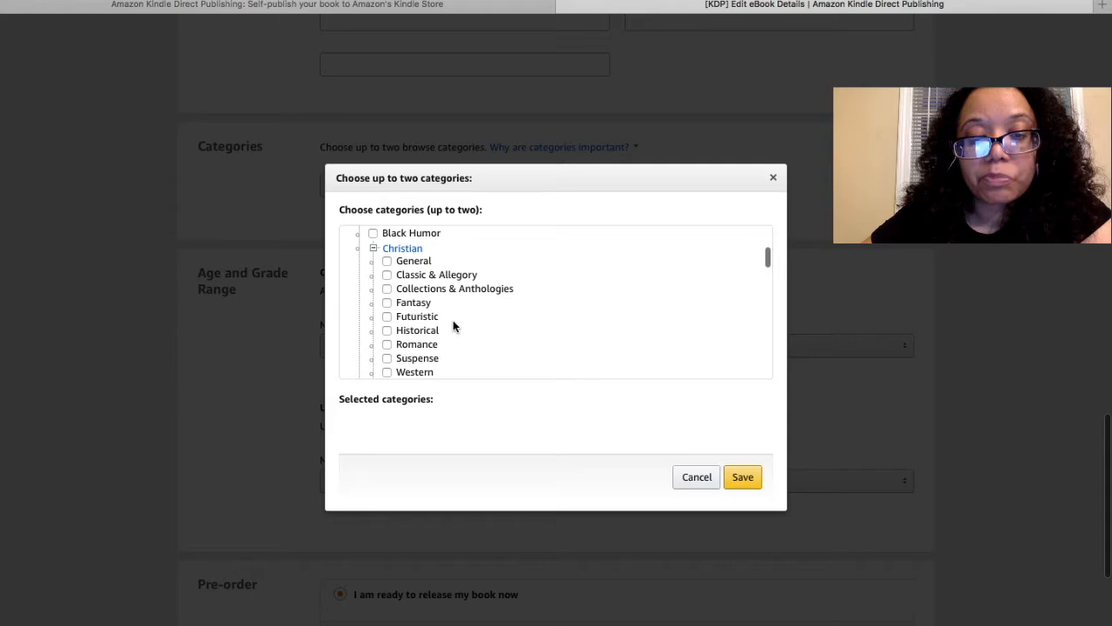
pyautogui.scroll(-1, 452, 325)
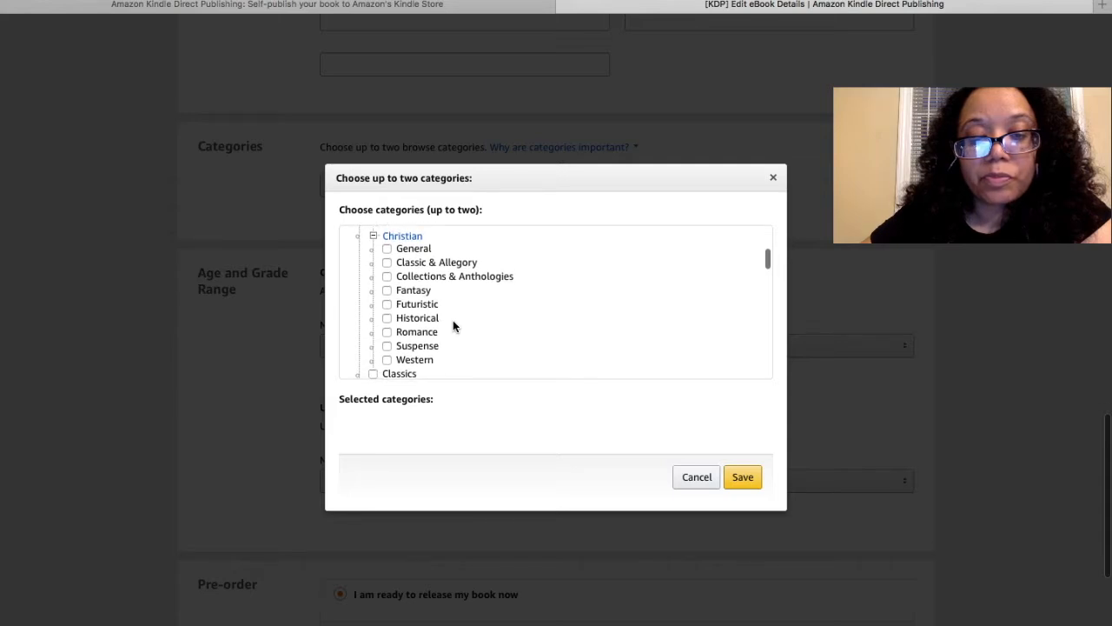
pyautogui.click(387, 346)
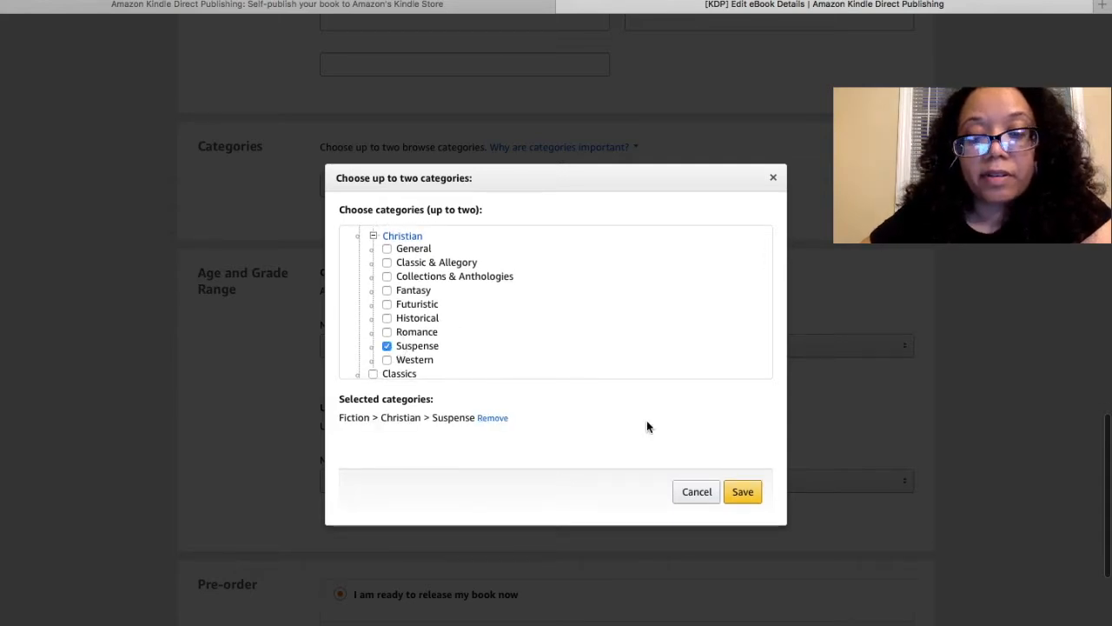
pyautogui.click(744, 491)
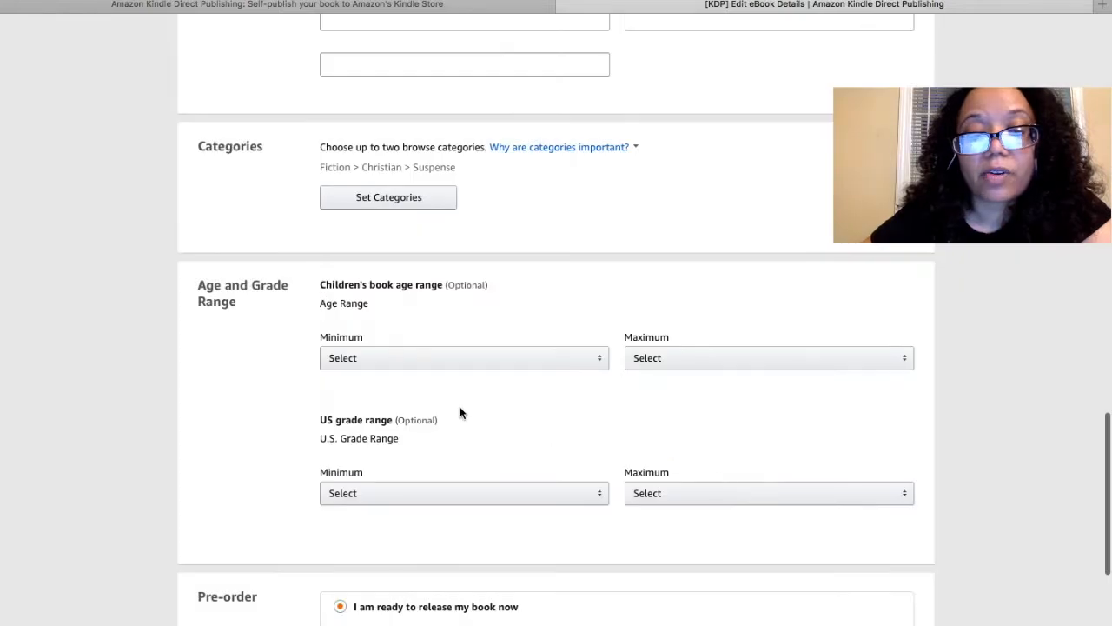
# - Examine the optional children's age range and US grade range fields and the pre-order release options
pyautogui.scroll(-2, 461, 412)
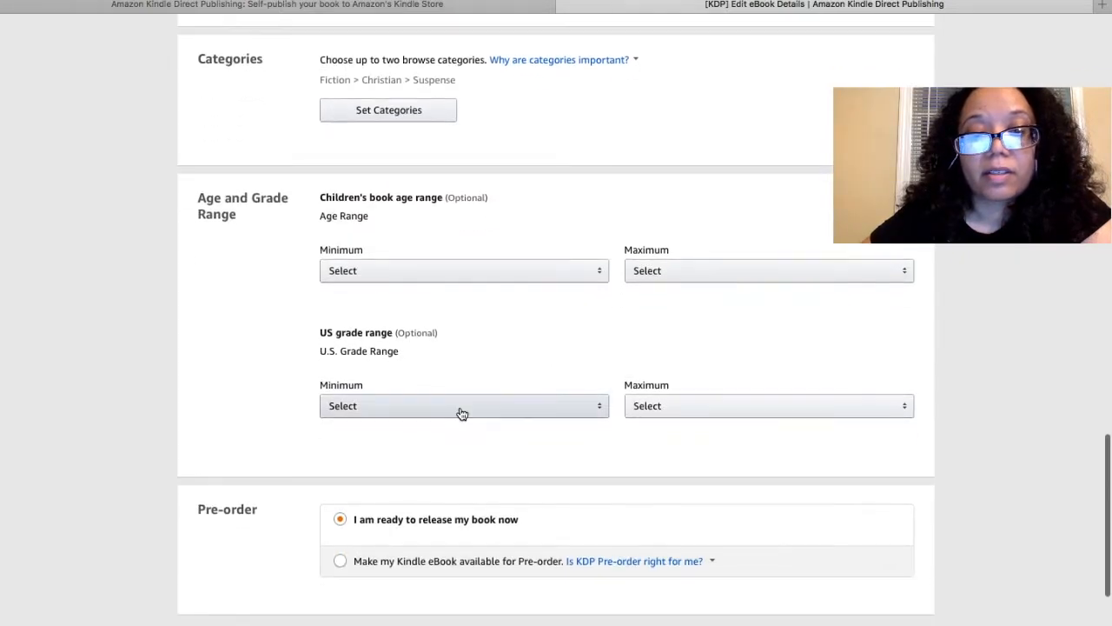
pyautogui.scroll(1, 460, 413)
pyautogui.scroll(1, 461, 412)
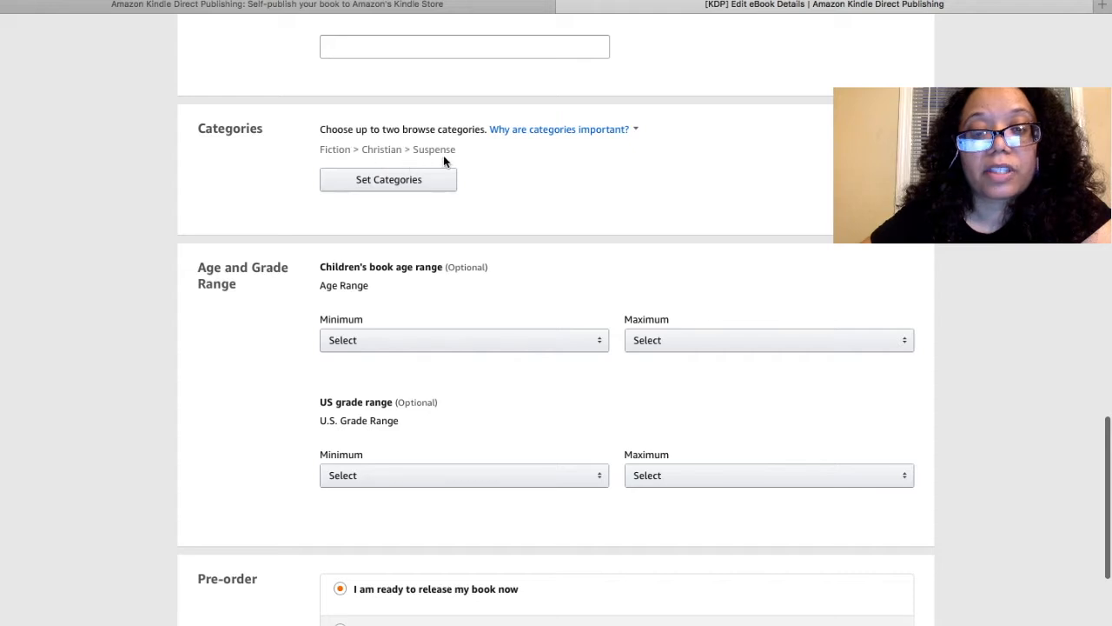
pyautogui.scroll(-1, 386, 287)
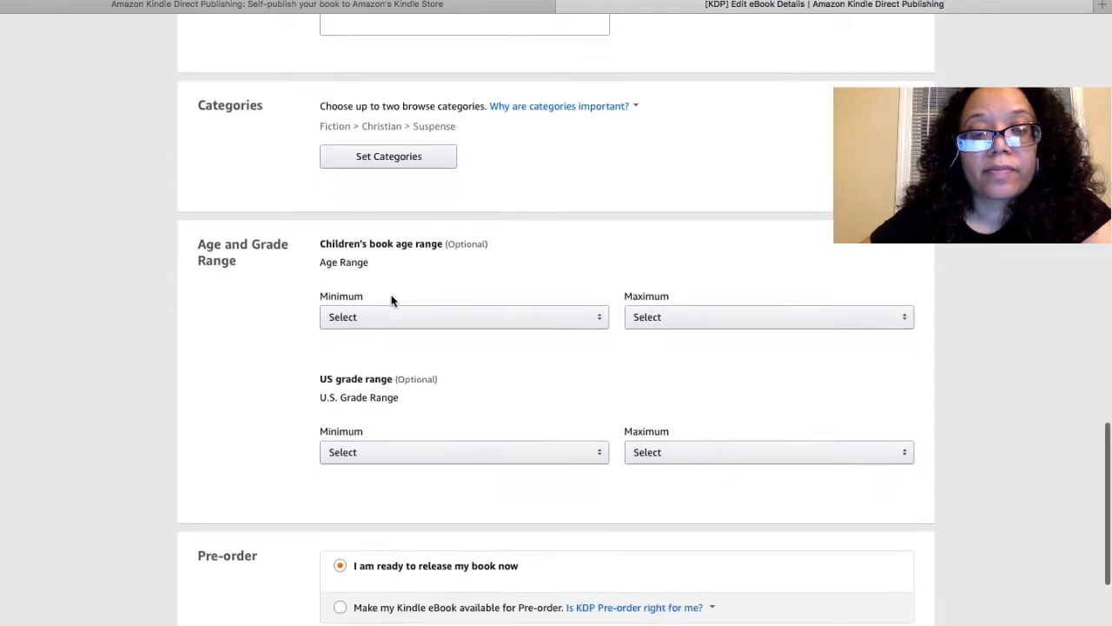
pyautogui.scroll(-3, 391, 299)
pyautogui.scroll(-2, 388, 252)
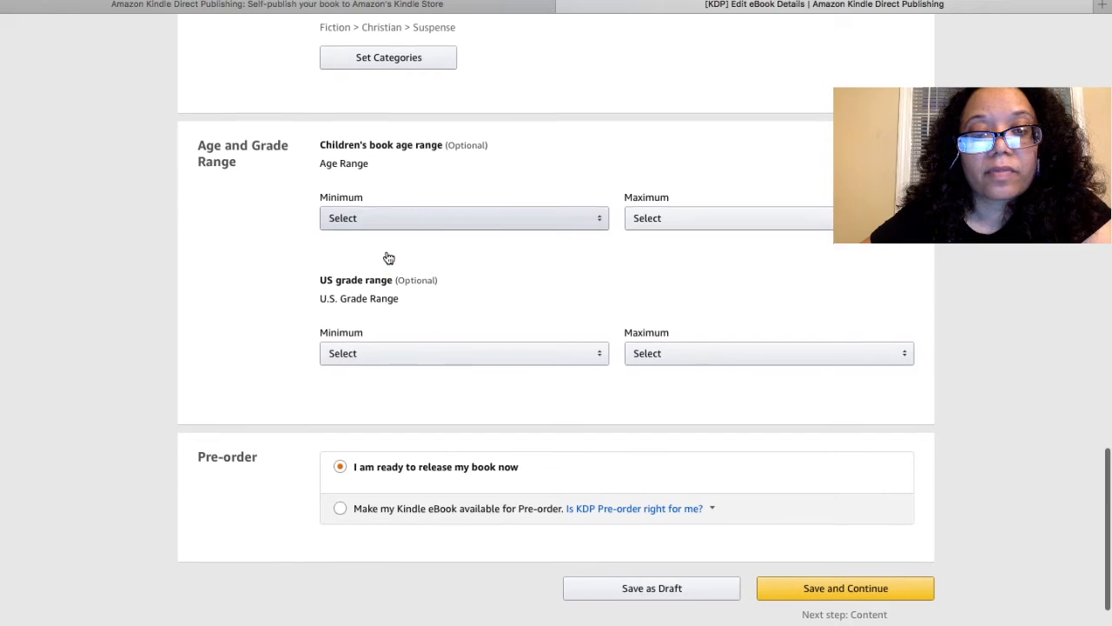
pyautogui.scroll(-1, 387, 256)
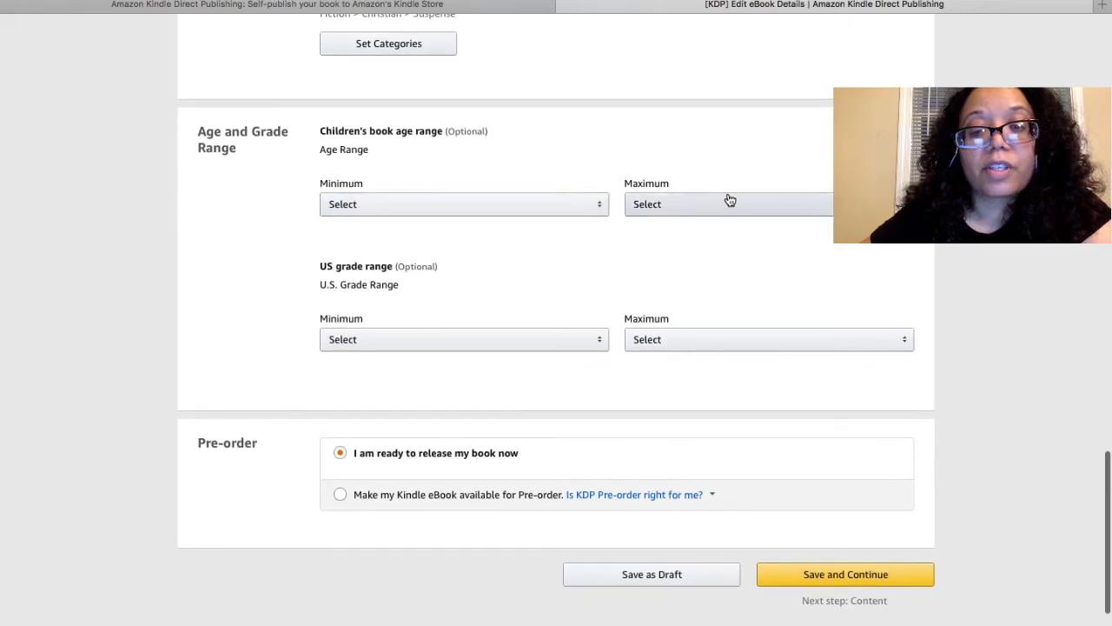
pyautogui.scroll(-3, 723, 200)
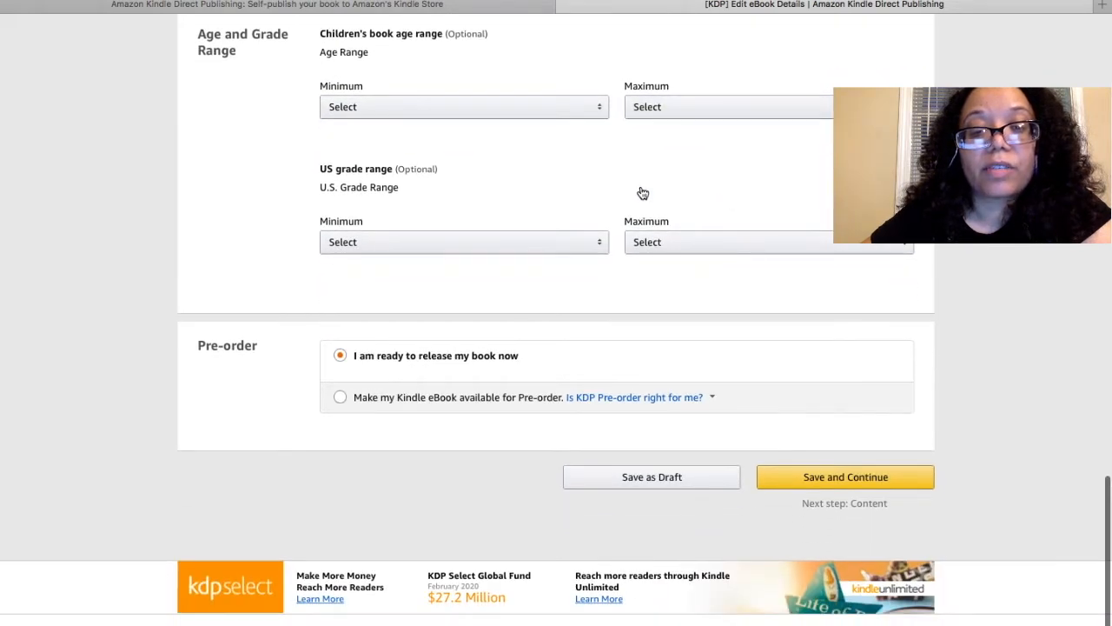
pyautogui.scroll(-2, 672, 250)
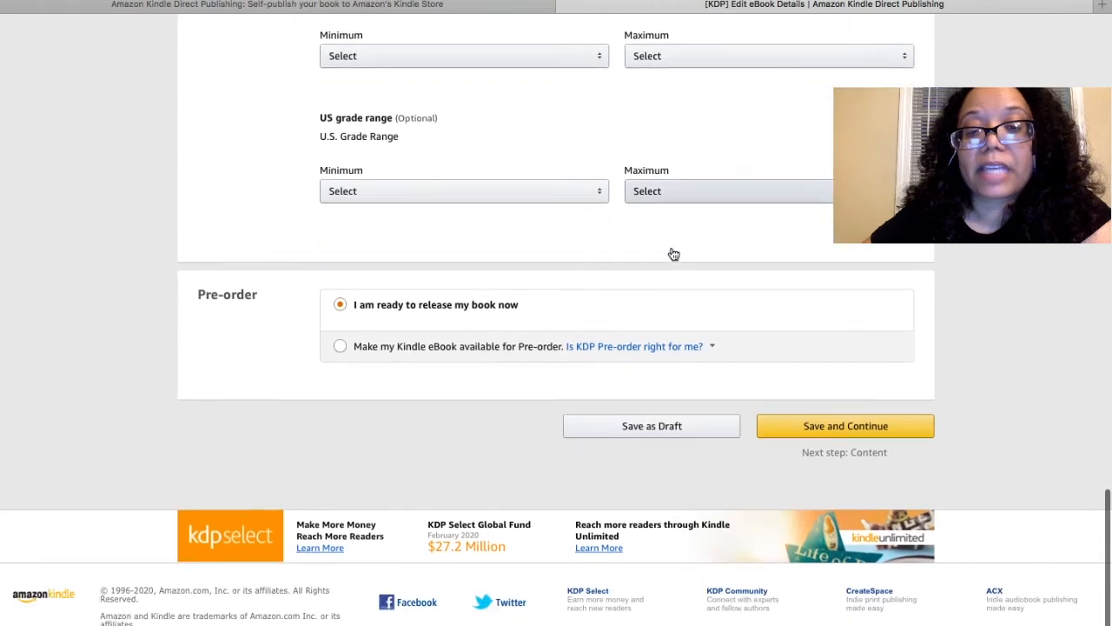
pyautogui.scroll(2, 673, 253)
pyautogui.scroll(-3, 674, 254)
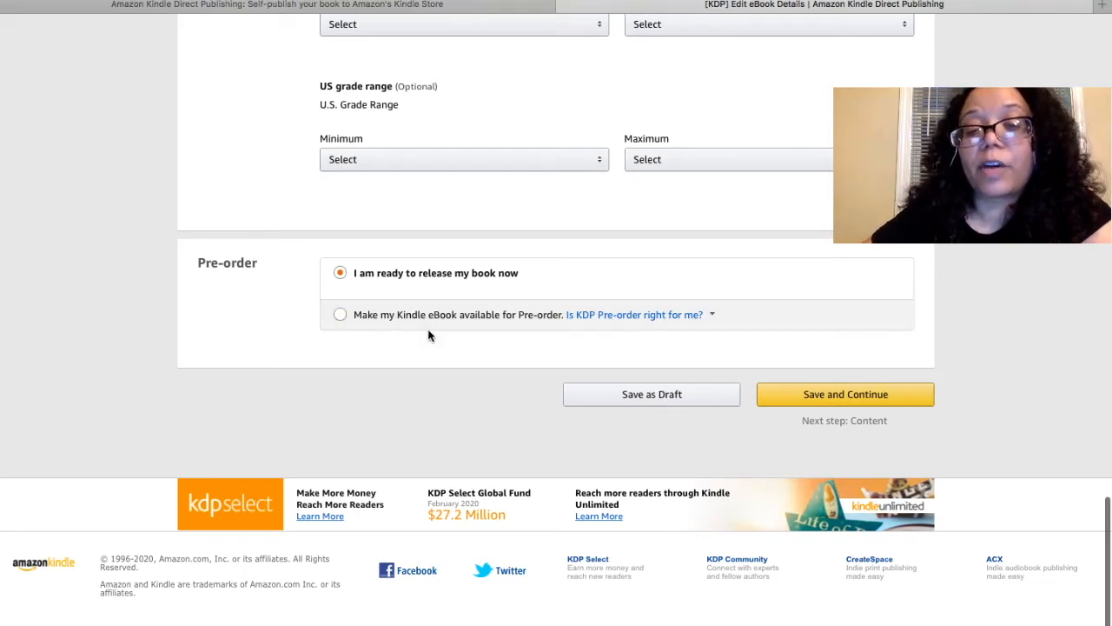
# - Make the Kindle eBook available for pre-order with a release date of 08/01/2020
pyautogui.moveTo(595, 326)
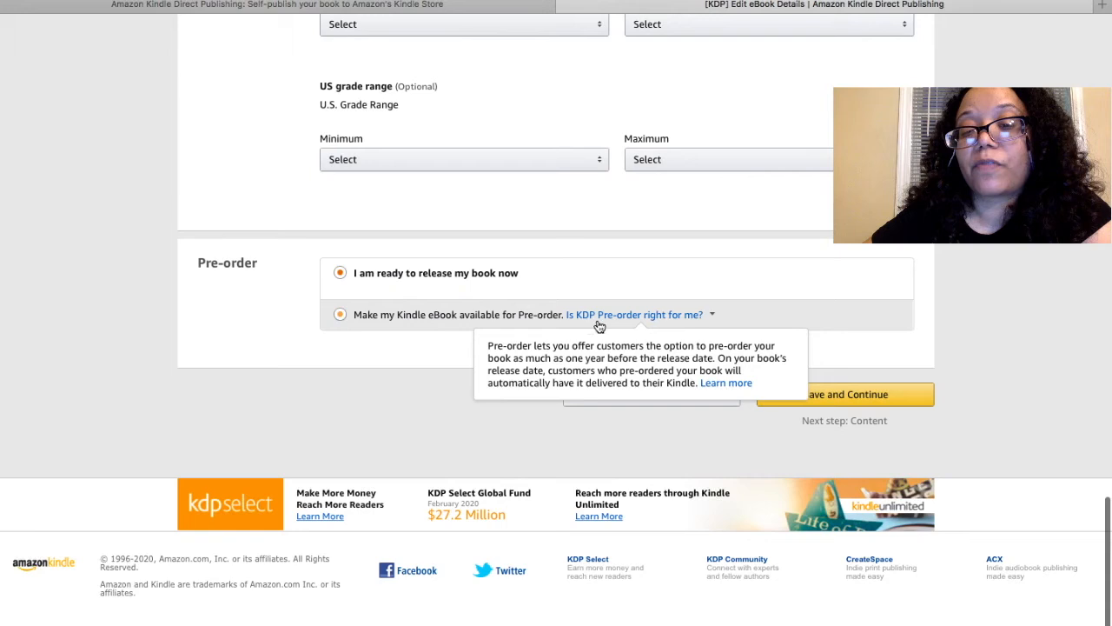
pyautogui.click(339, 317)
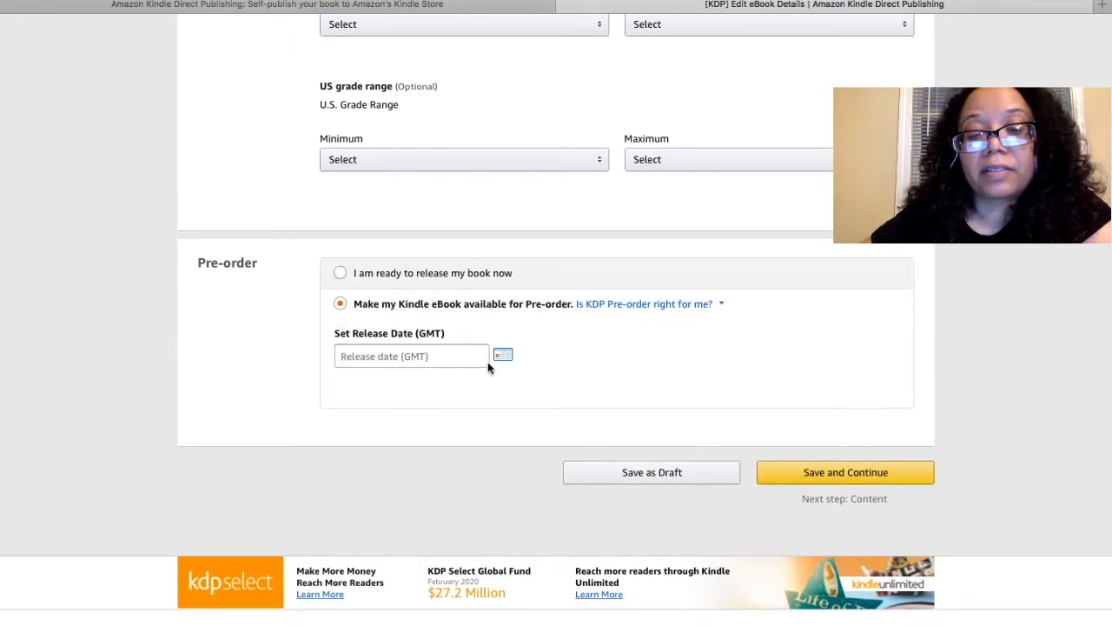
pyautogui.click(504, 357)
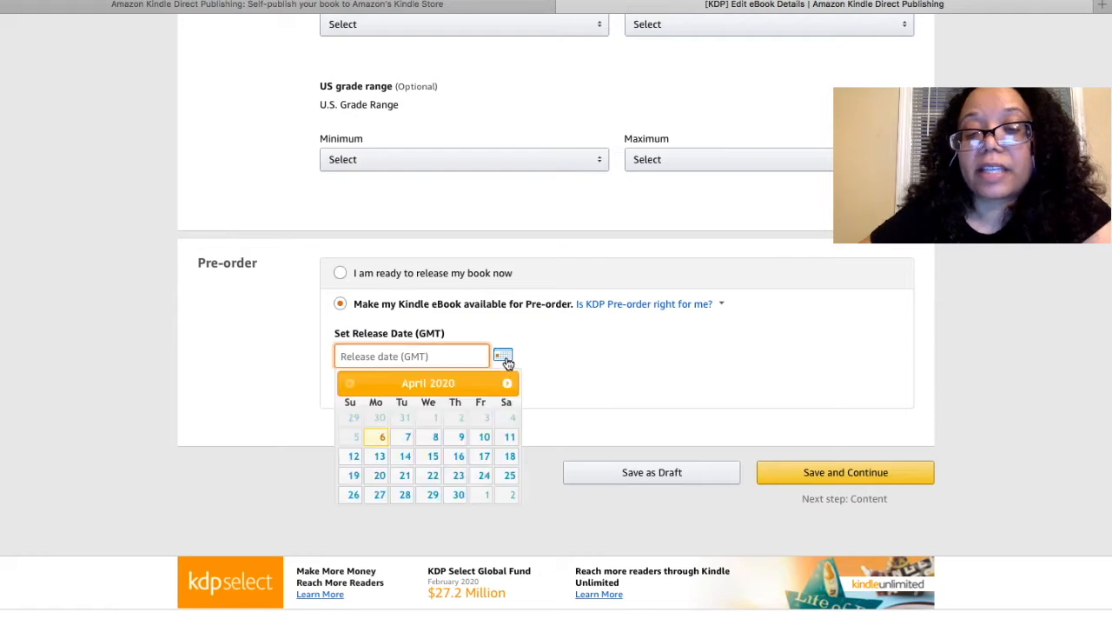
pyautogui.click(507, 384)
pyautogui.click(507, 384)
pyautogui.click(508, 384)
pyautogui.click(508, 384)
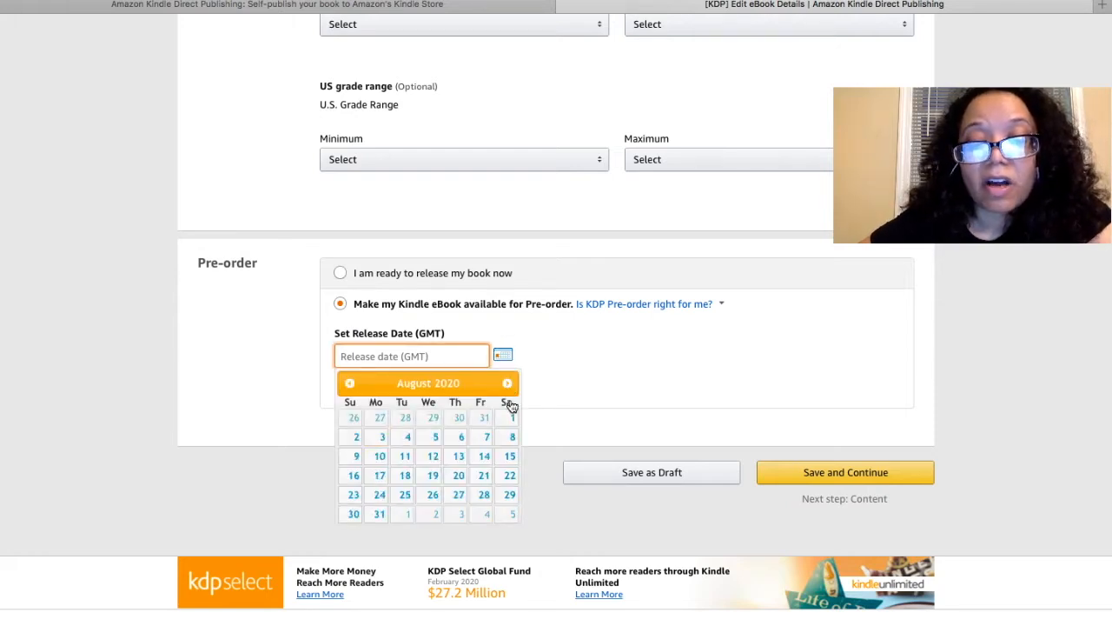
pyautogui.click(513, 420)
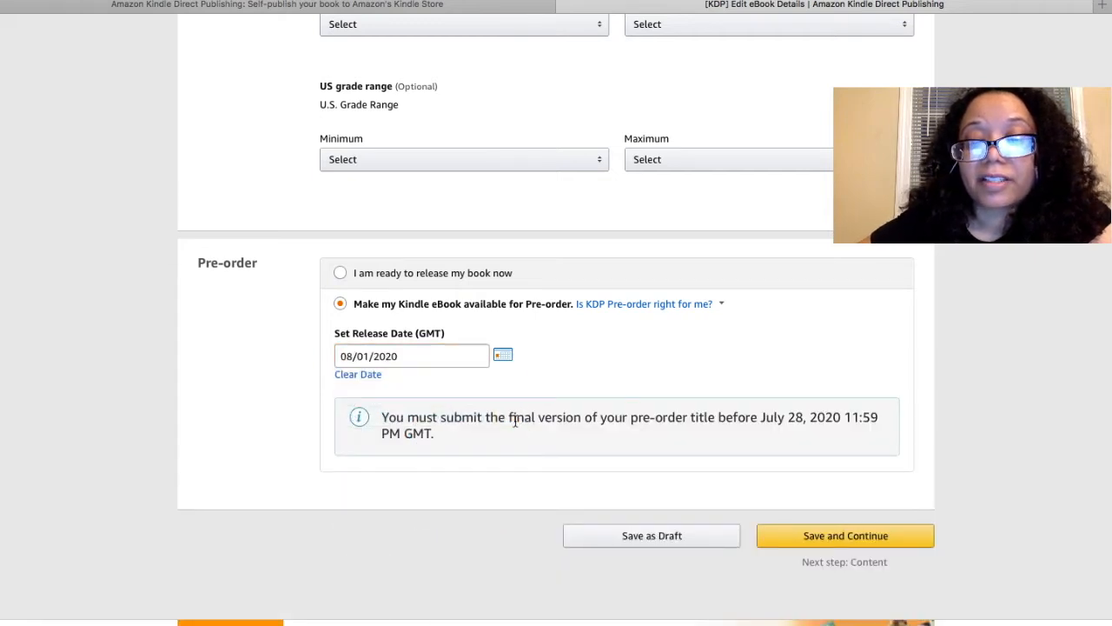
# - Change the pre-order release date to 08/15/2020, save the eBook details and continue to the content stage
pyautogui.scroll(-2, 514, 420)
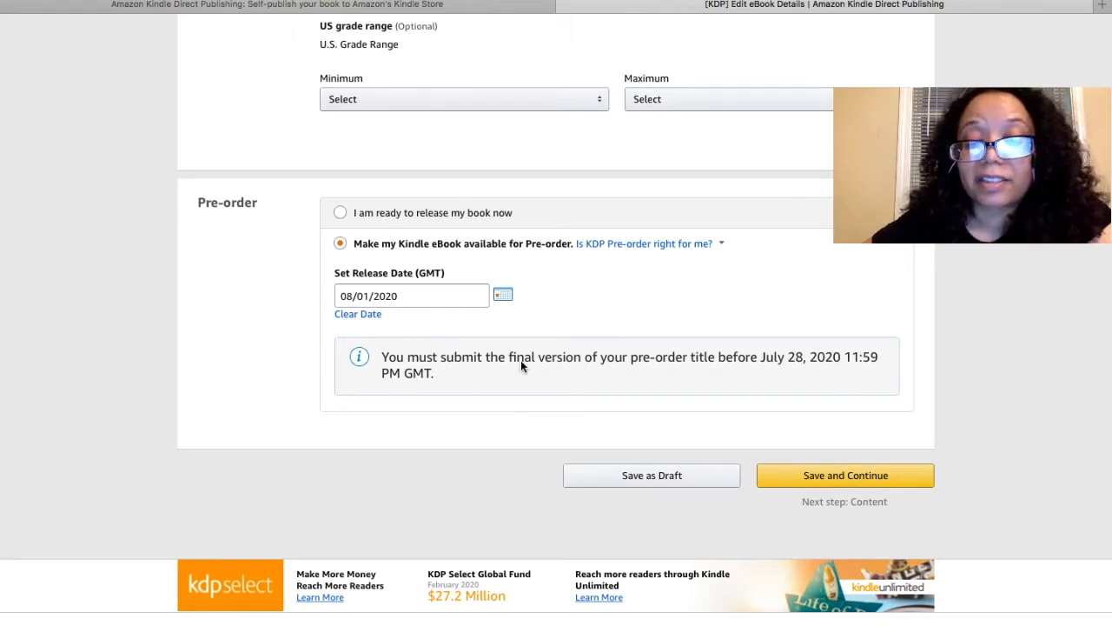
pyautogui.scroll(-1, 649, 398)
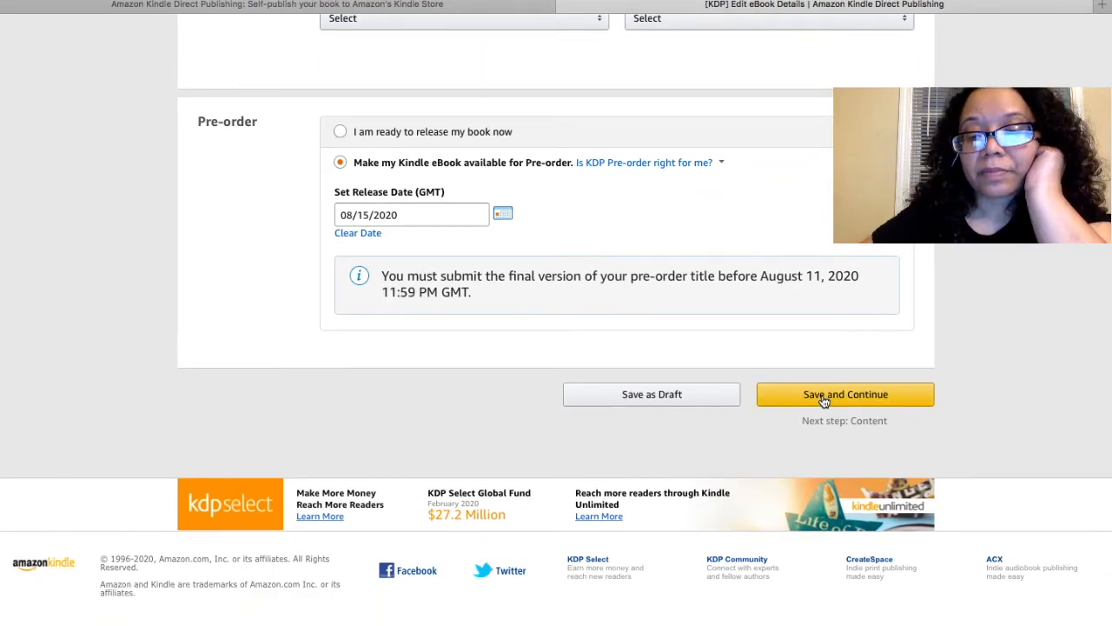
pyautogui.click(824, 398)
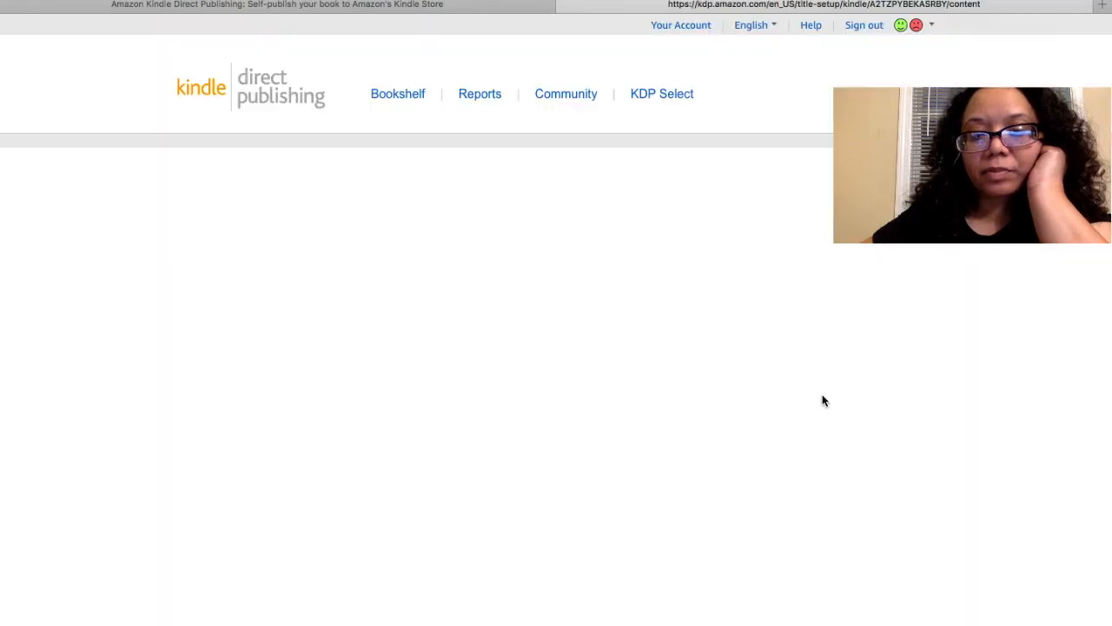
# - Examine the manuscript and cover options on the content page, and read the explanation of how DRM affects the eBook
pyautogui.scroll(-3, 662, 503)
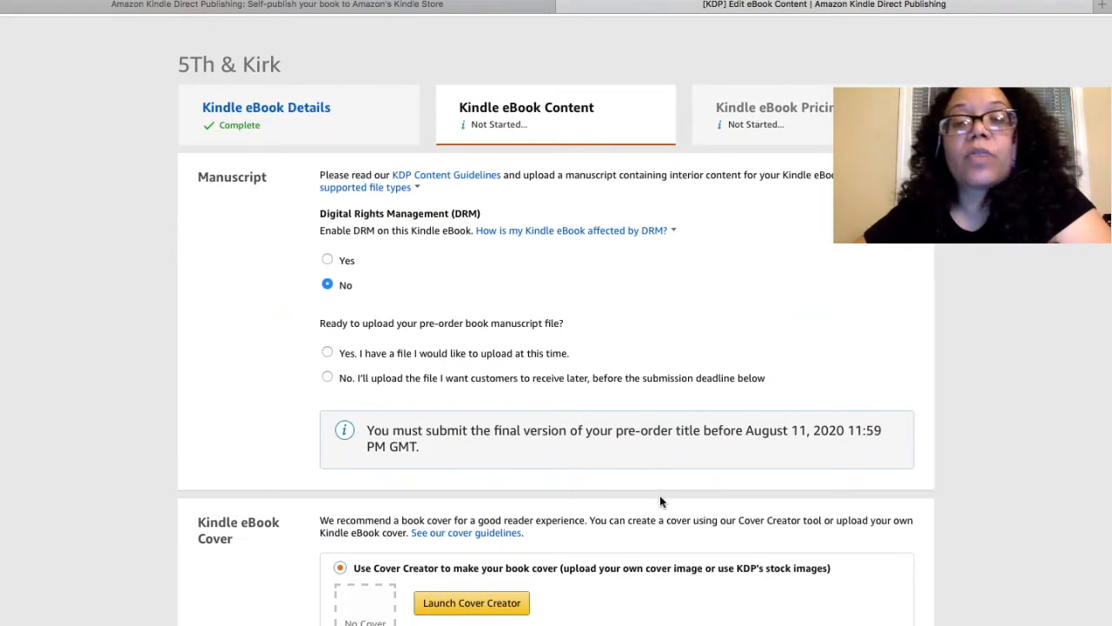
pyautogui.scroll(-1, 660, 502)
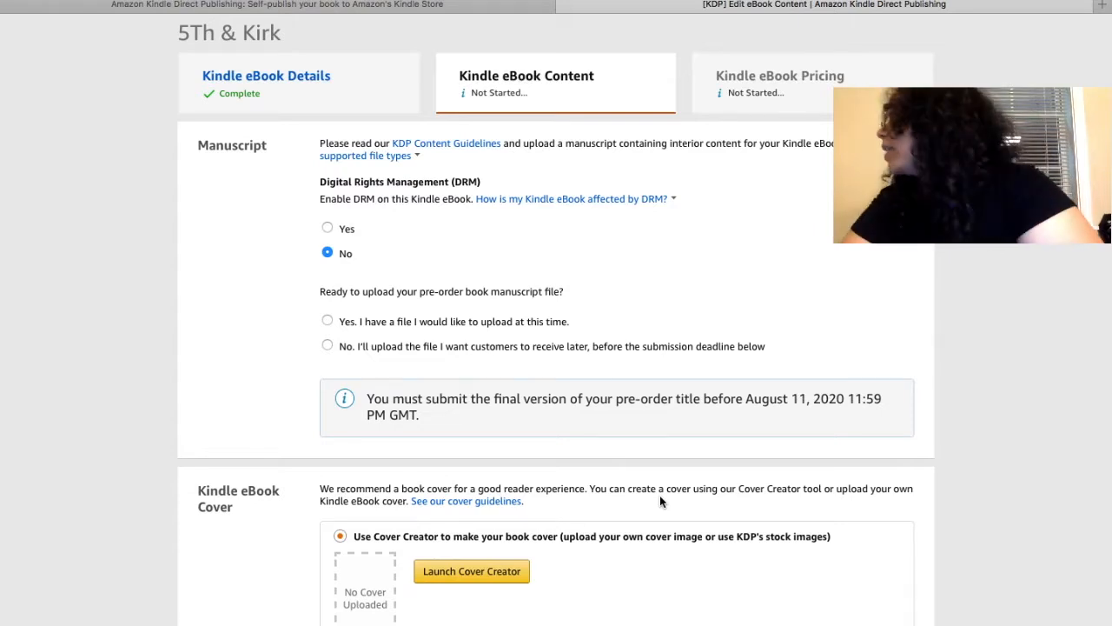
pyautogui.scroll(-1, 660, 502)
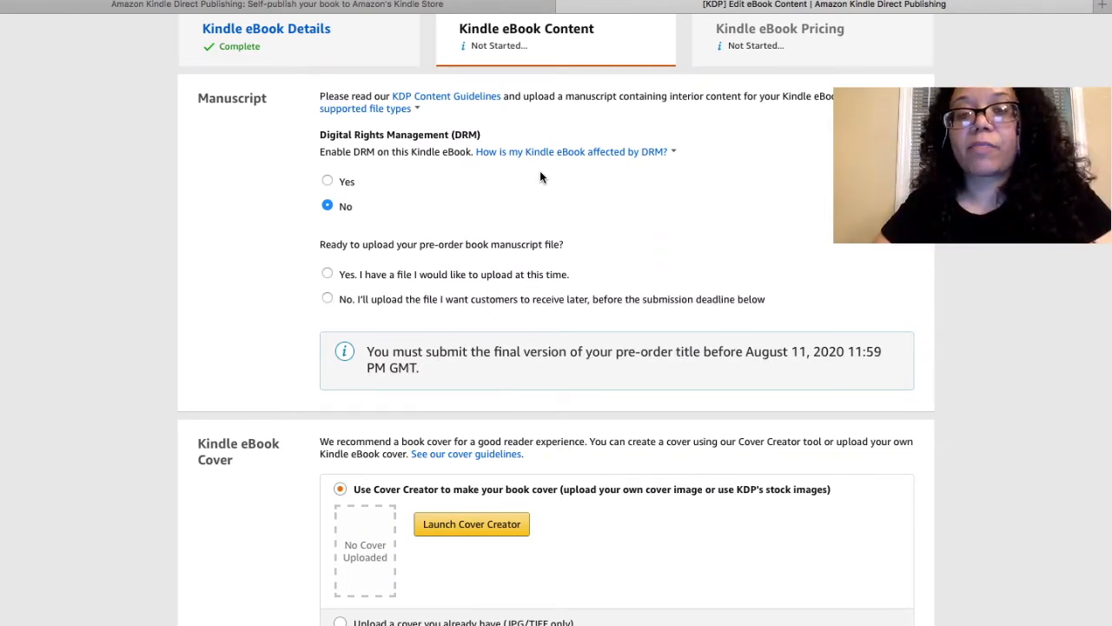
pyautogui.scroll(-1, 540, 177)
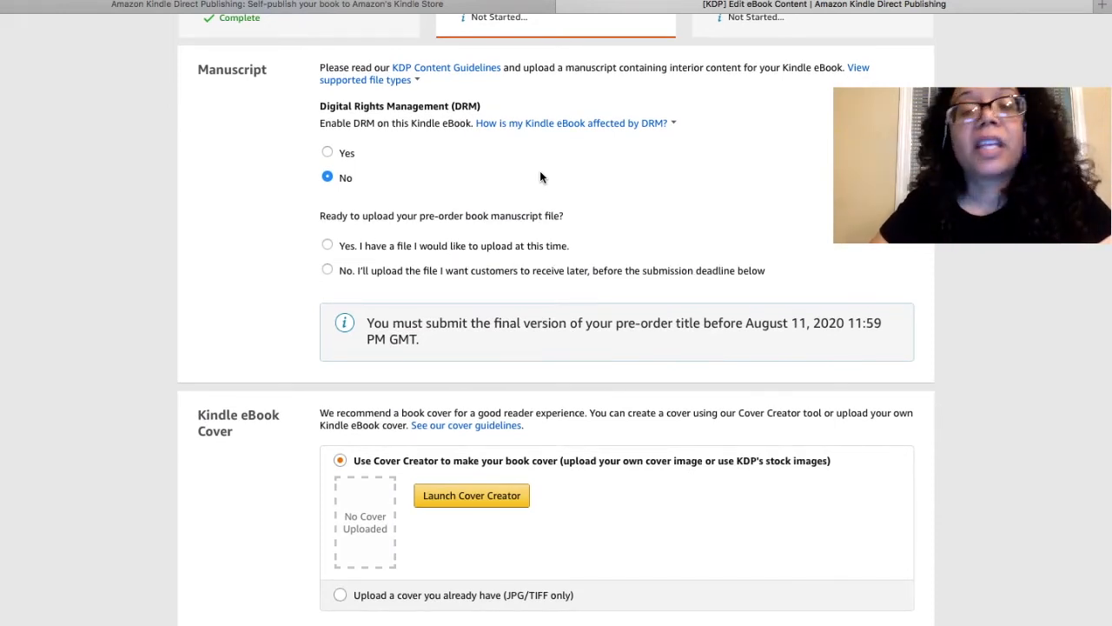
pyautogui.scroll(-2, 539, 171)
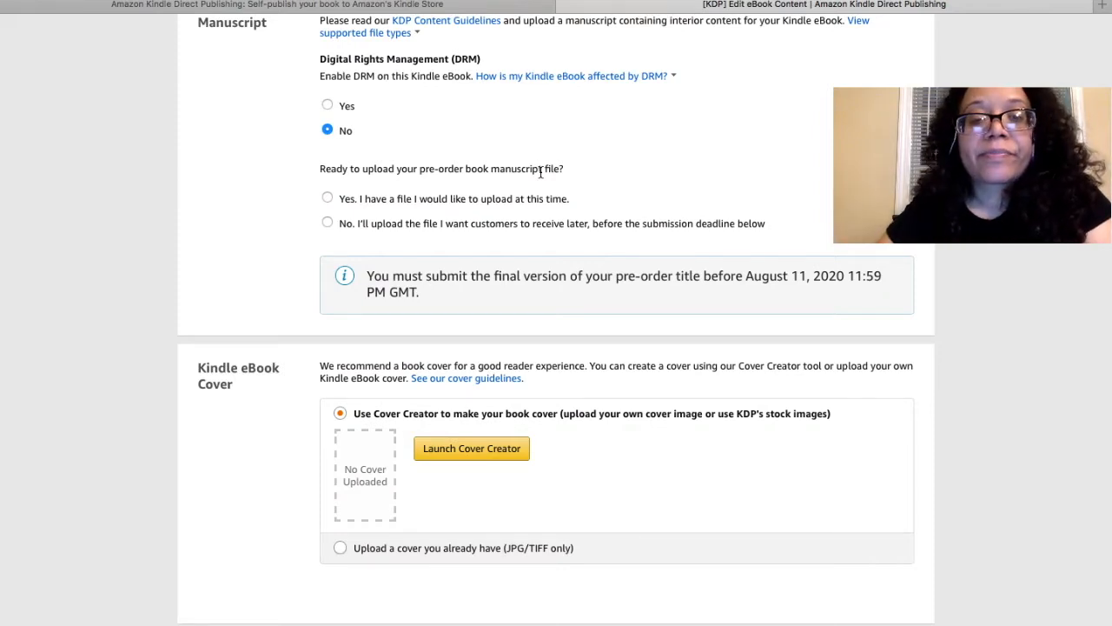
pyautogui.scroll(-1, 541, 171)
pyautogui.moveTo(670, 70)
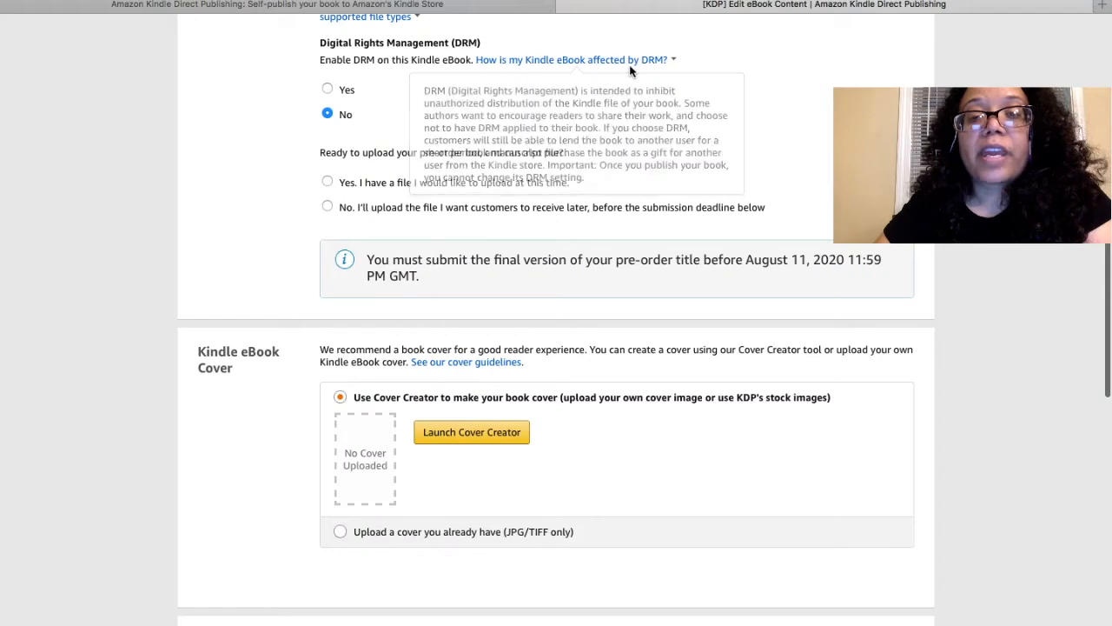
pyautogui.click(645, 70)
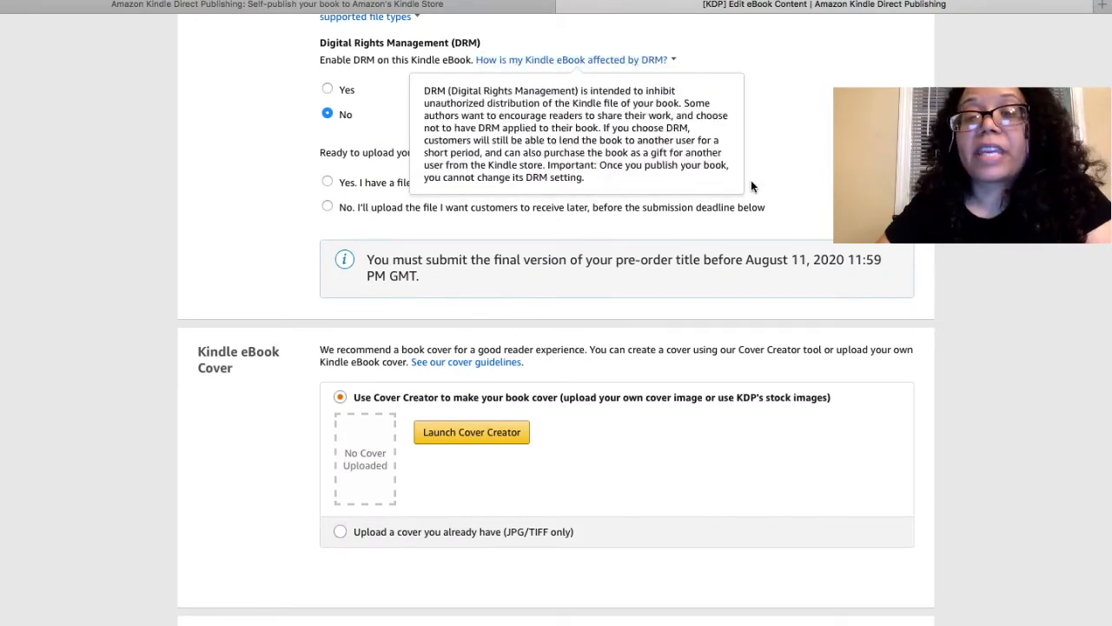
# - Choose to upload the pre-order manuscript file before the submission deadline instead of now, and launch Cover Creator for the eBook cover
pyautogui.scroll(-1, 665, 339)
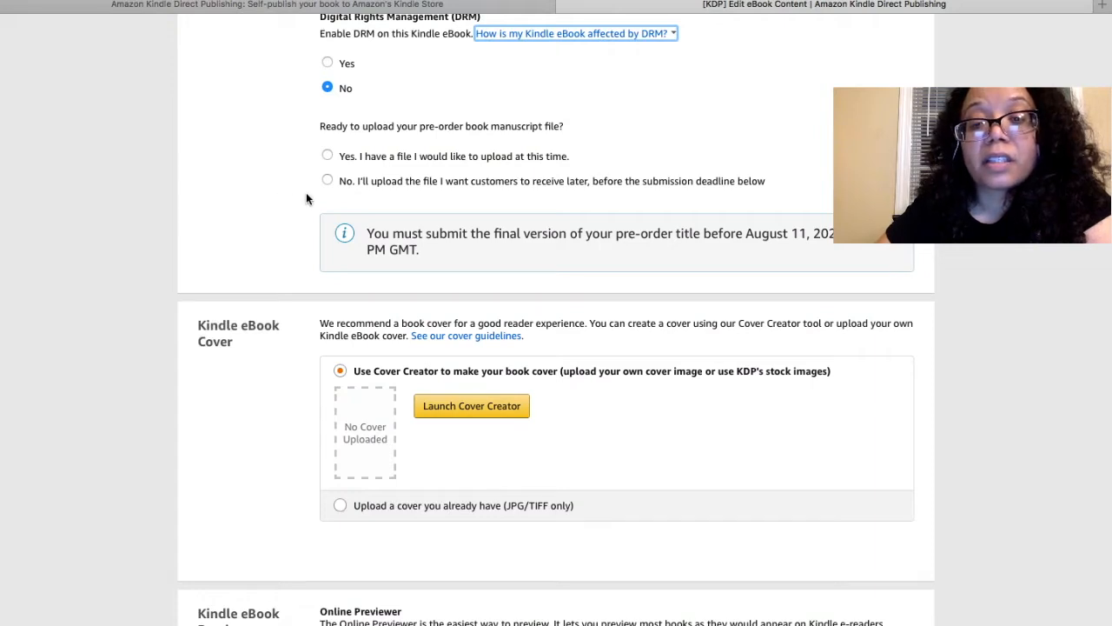
pyautogui.click(328, 185)
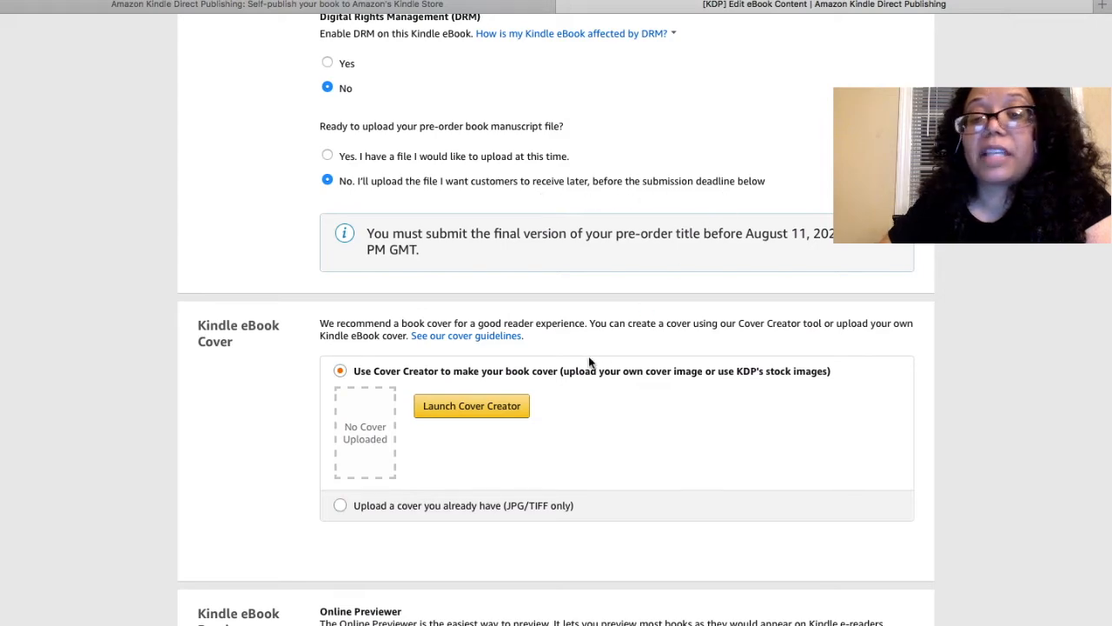
pyautogui.scroll(-5, 589, 361)
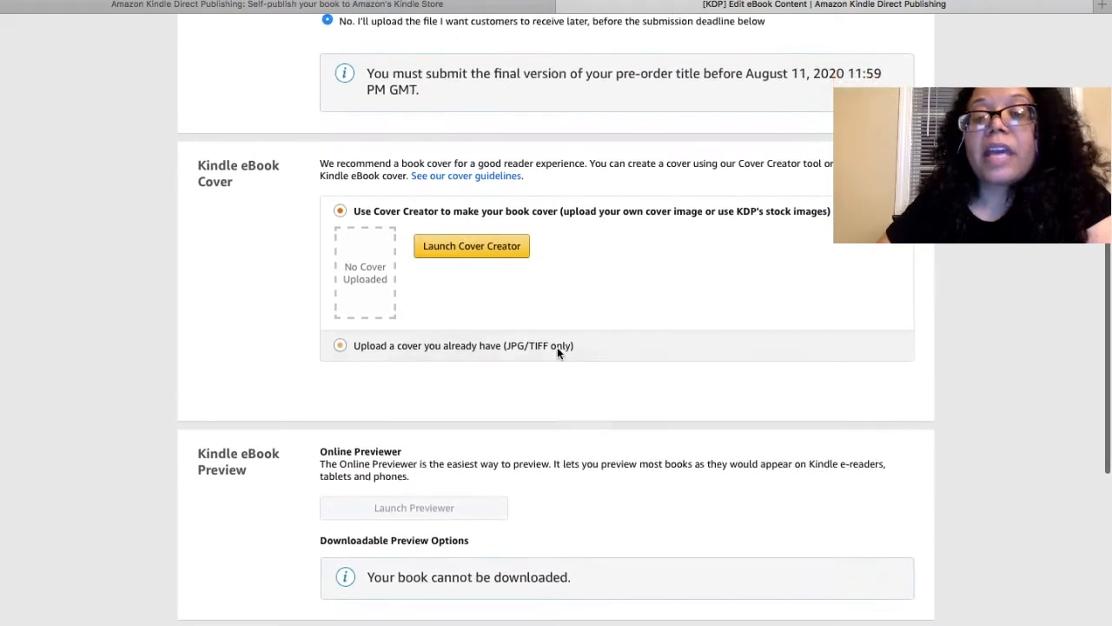
pyautogui.click(461, 252)
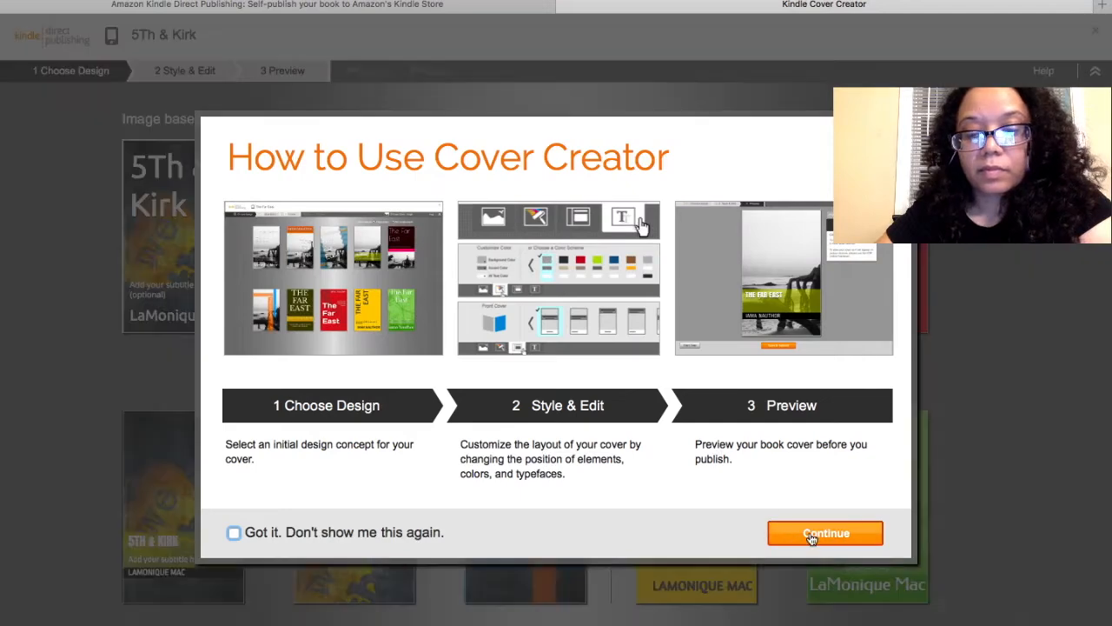
# - Continue past the Cover Creator introduction, open the image gallery and browse the Nature images in the Backgrounds category
pyautogui.click(811, 534)
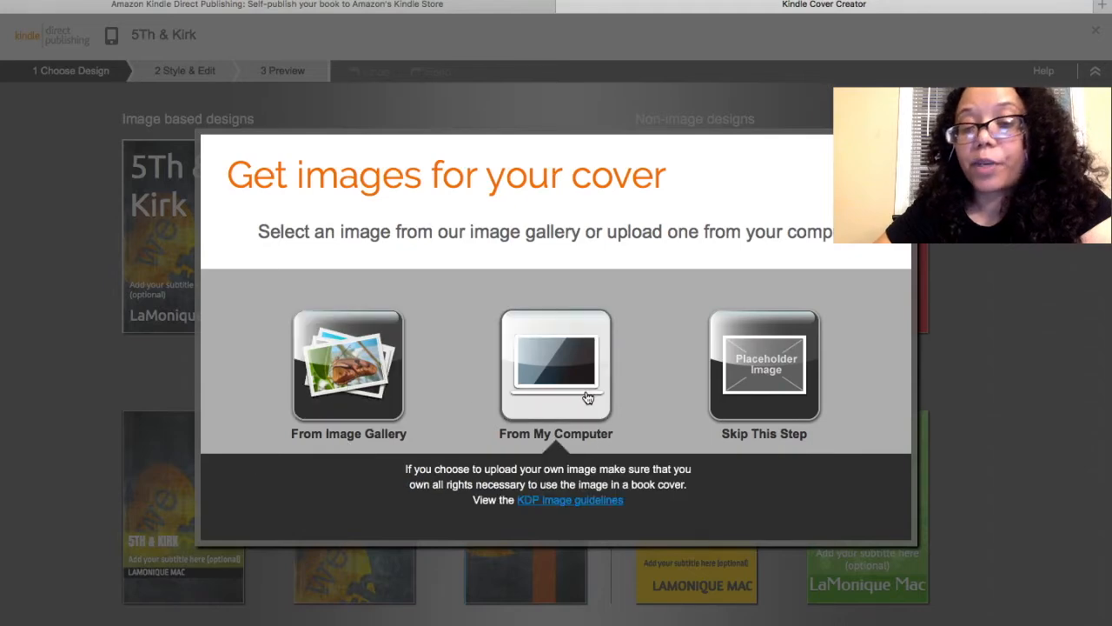
pyautogui.click(333, 393)
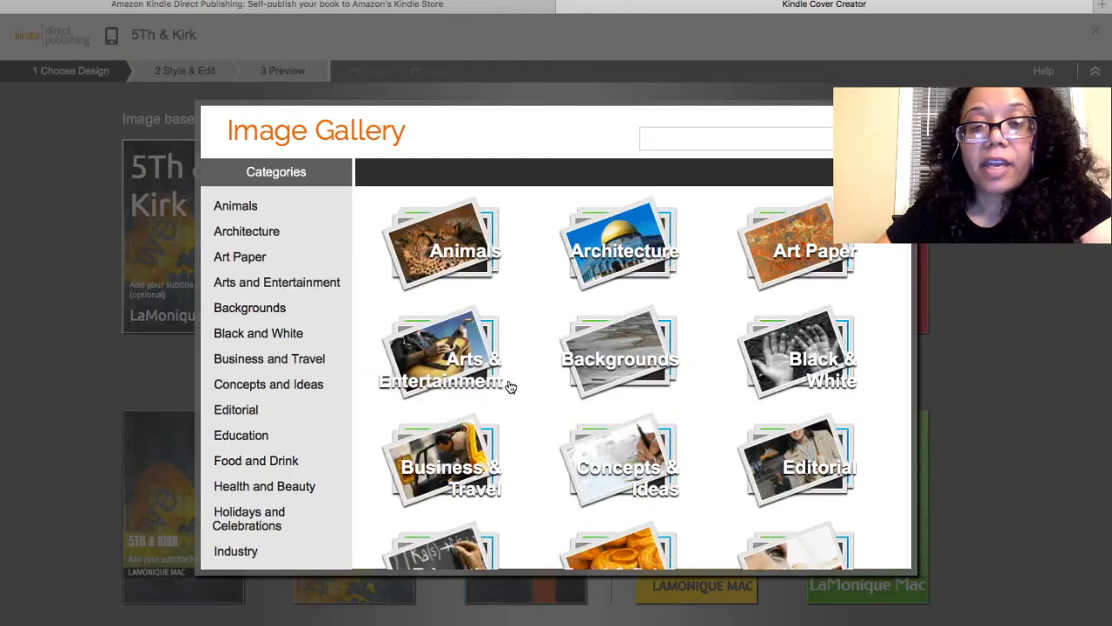
pyautogui.scroll(-2, 508, 379)
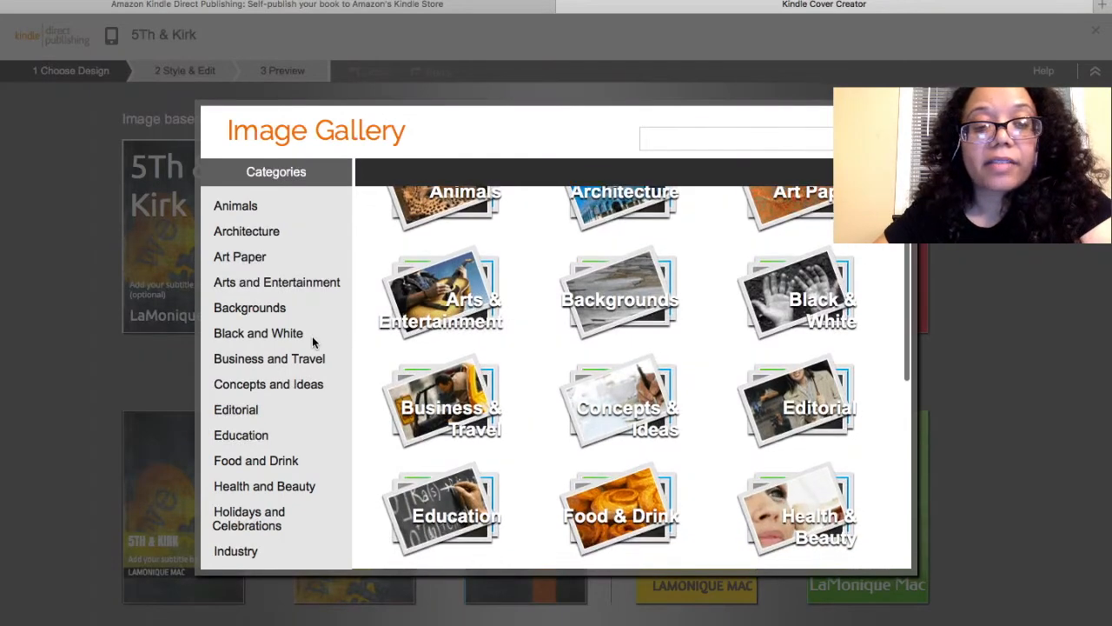
pyautogui.click(262, 310)
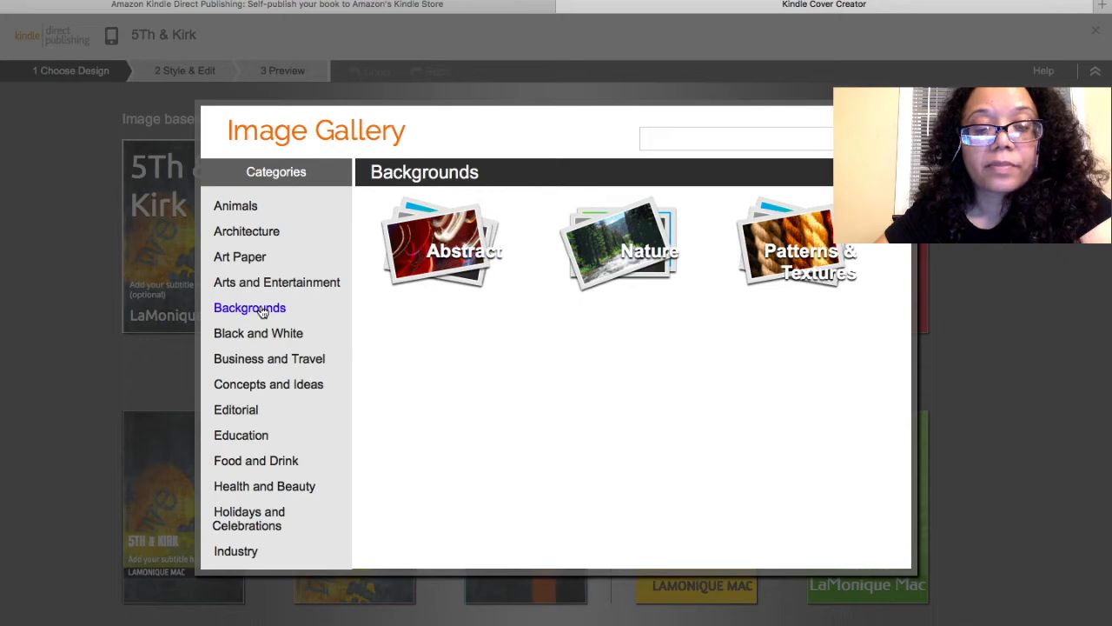
pyautogui.click(643, 258)
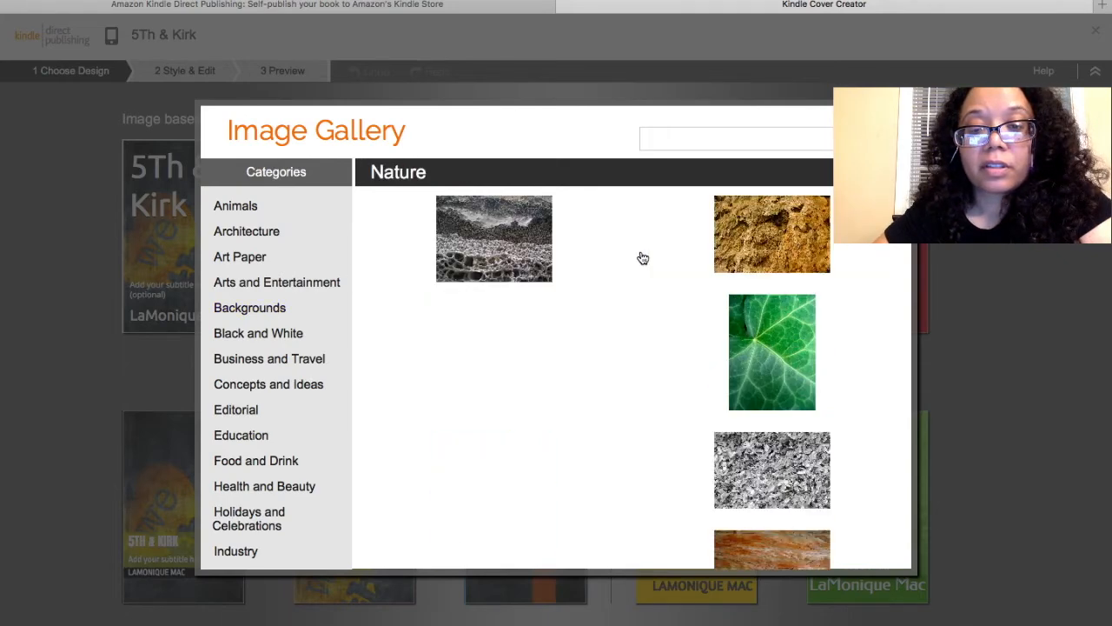
pyautogui.scroll(-10, 646, 314)
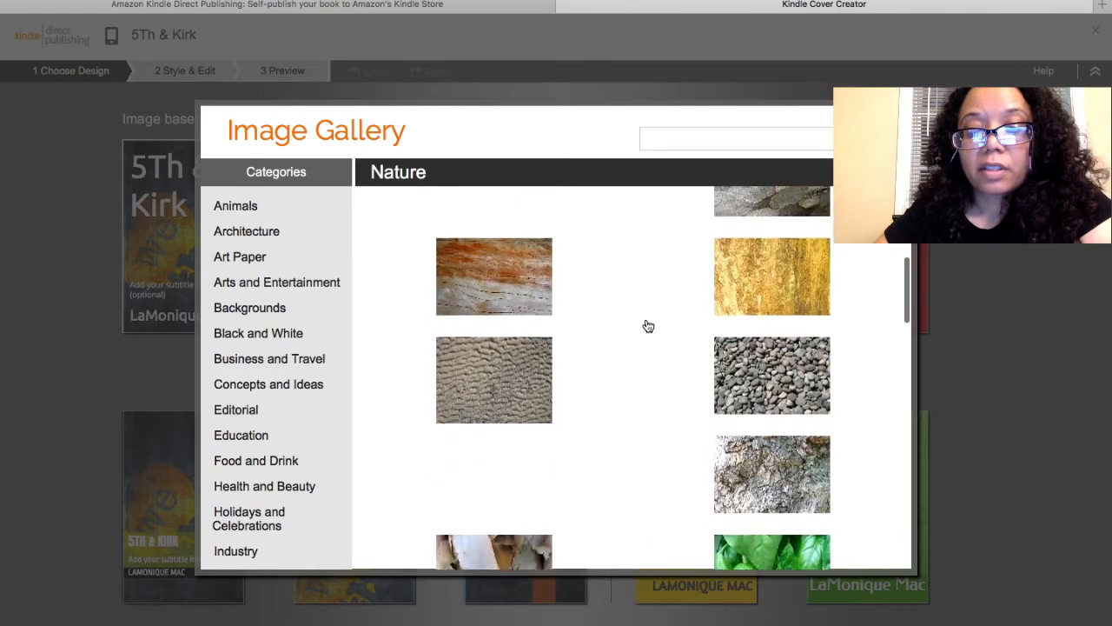
# - Browse the Ruins images in the gallery's Architecture category
pyautogui.click(255, 238)
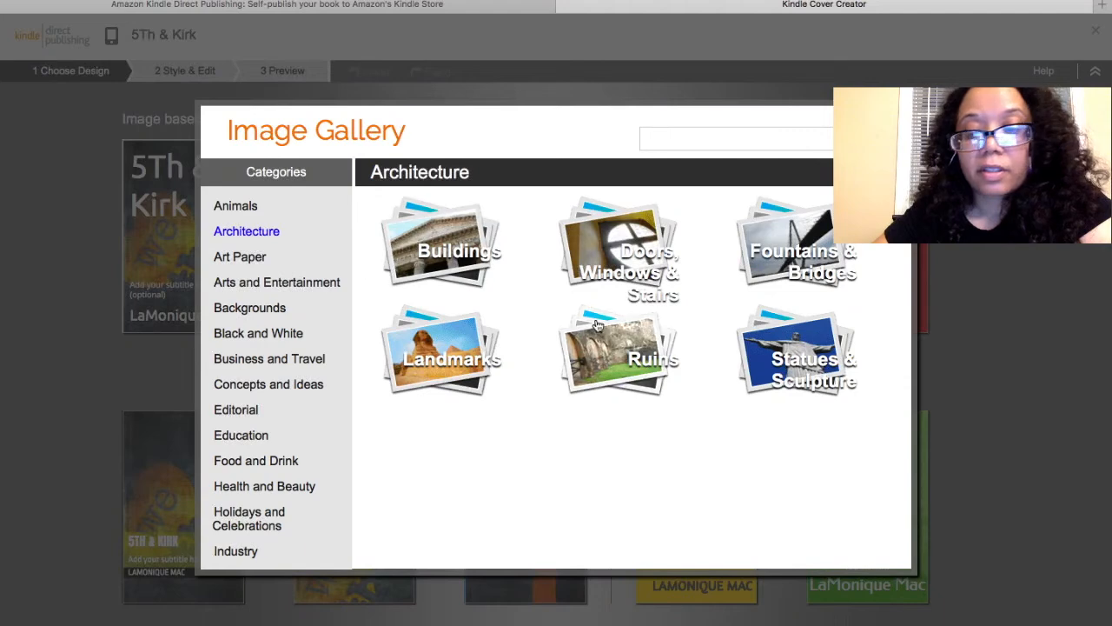
pyautogui.click(653, 362)
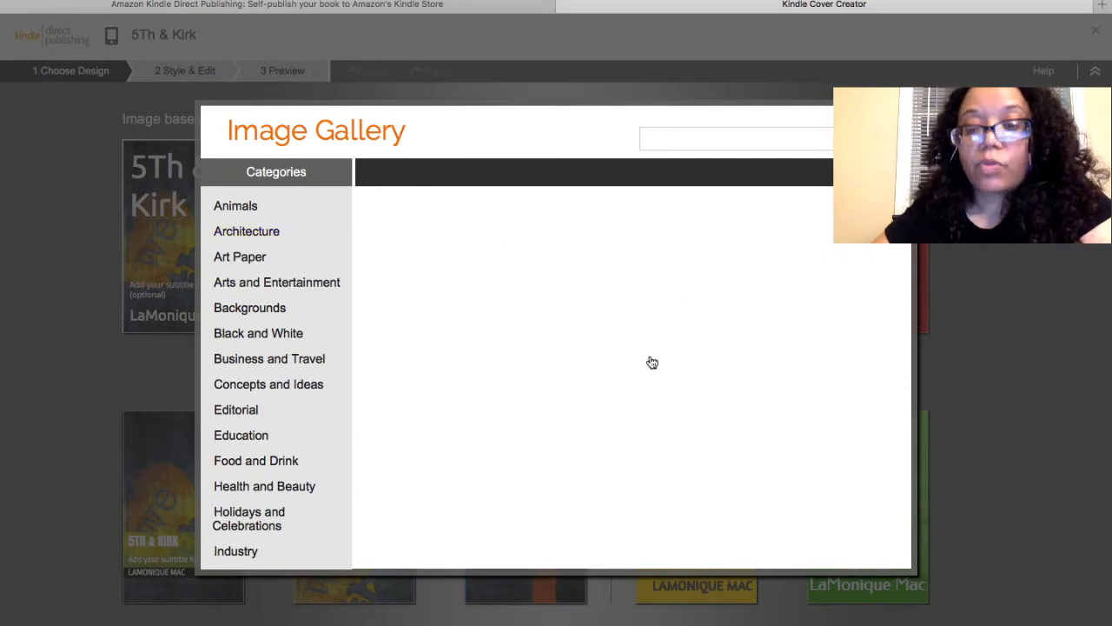
pyautogui.scroll(-3, 584, 391)
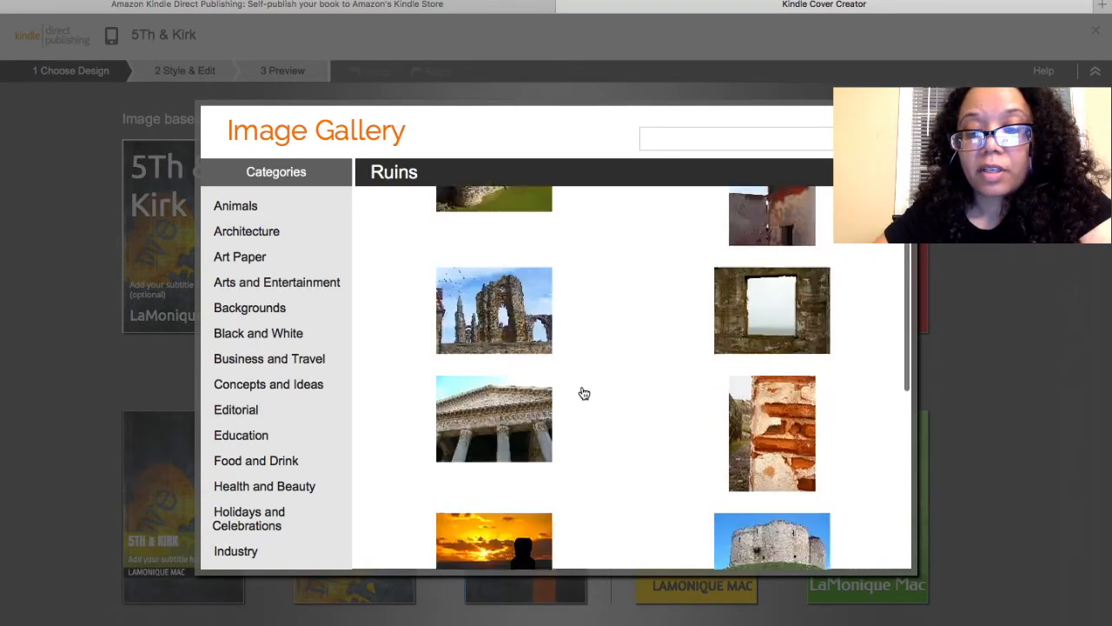
pyautogui.scroll(-5, 584, 394)
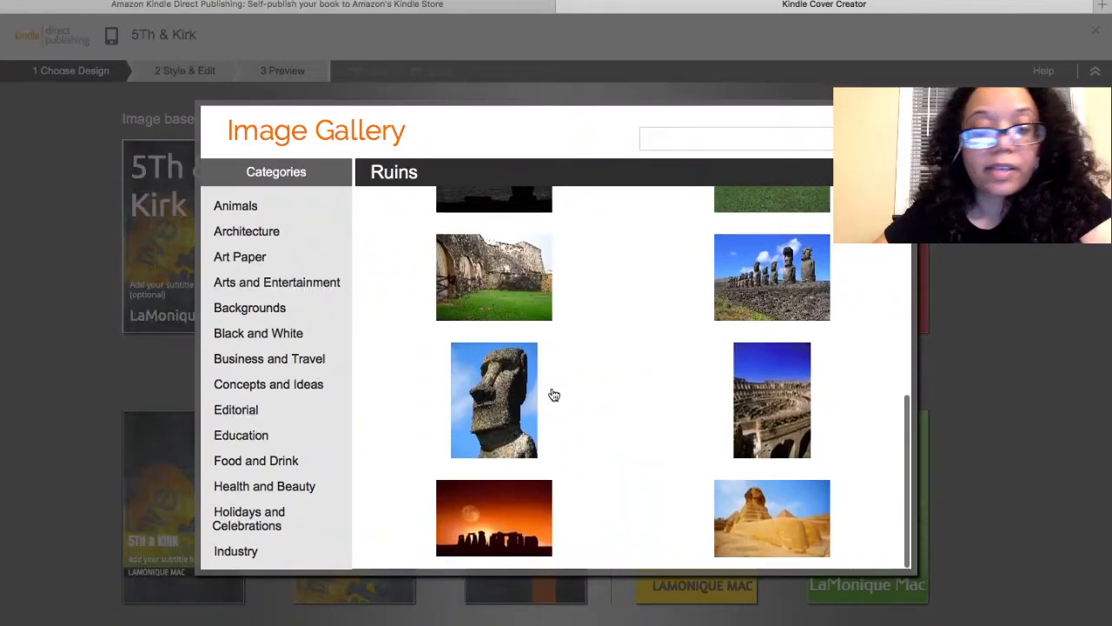
# - Browse the Fashion images in the Health and Beauty category and look through the remaining gallery categories
pyautogui.scroll(-2, 270, 456)
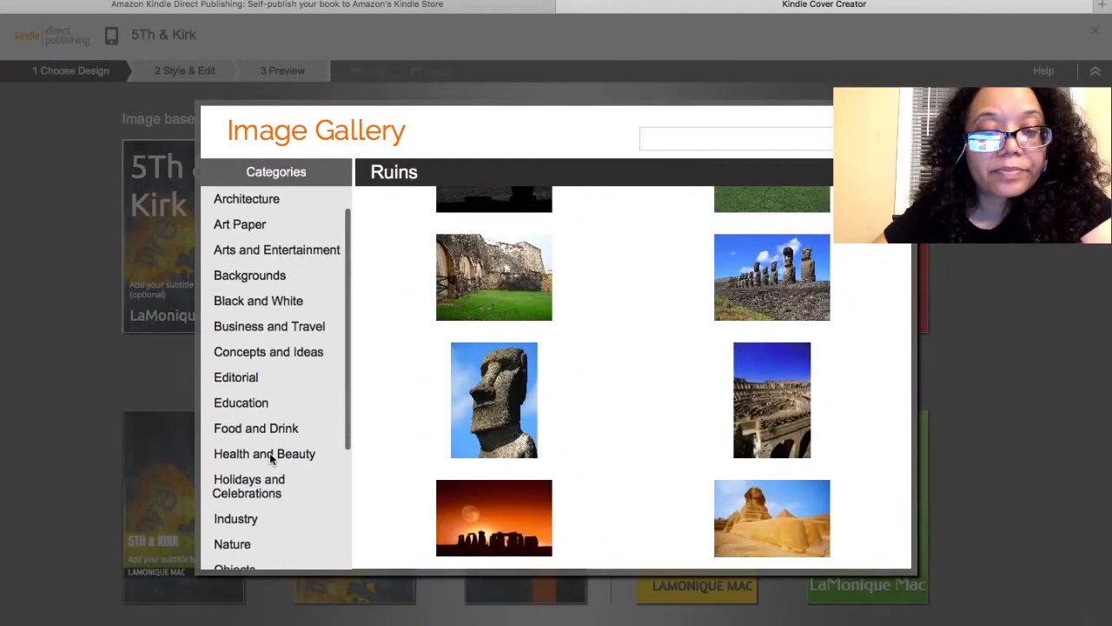
pyautogui.scroll(-2, 272, 461)
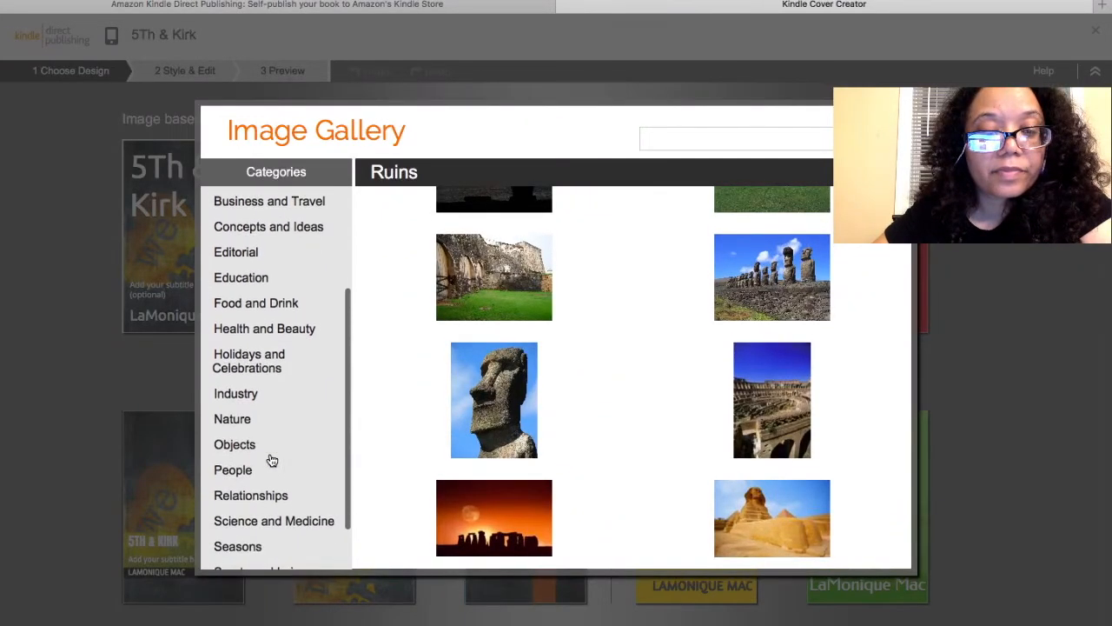
pyautogui.click(275, 322)
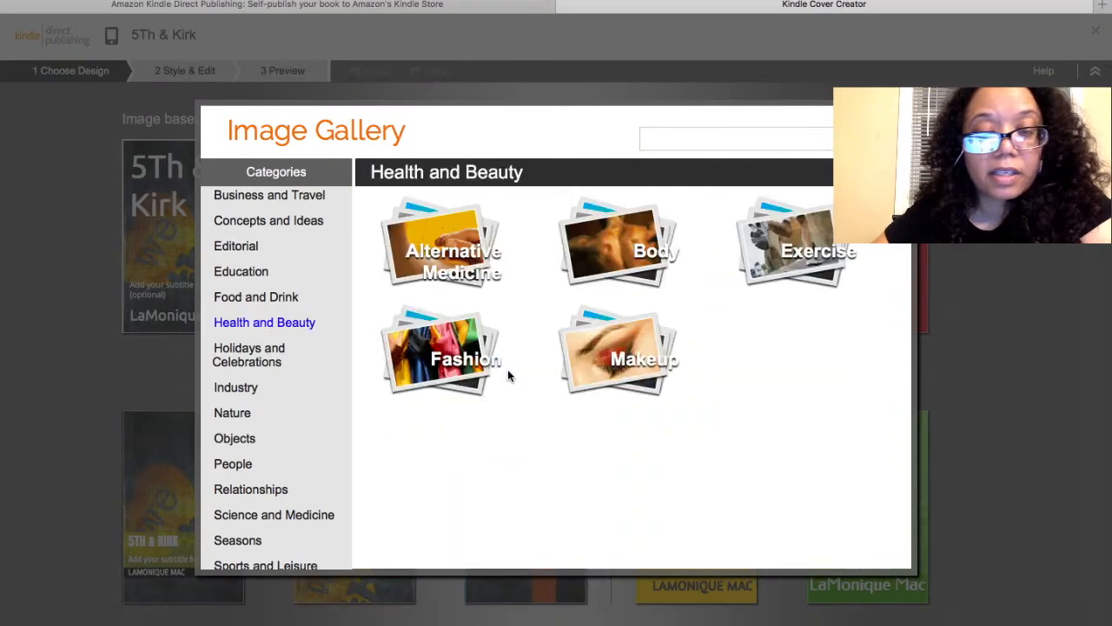
pyautogui.click(458, 367)
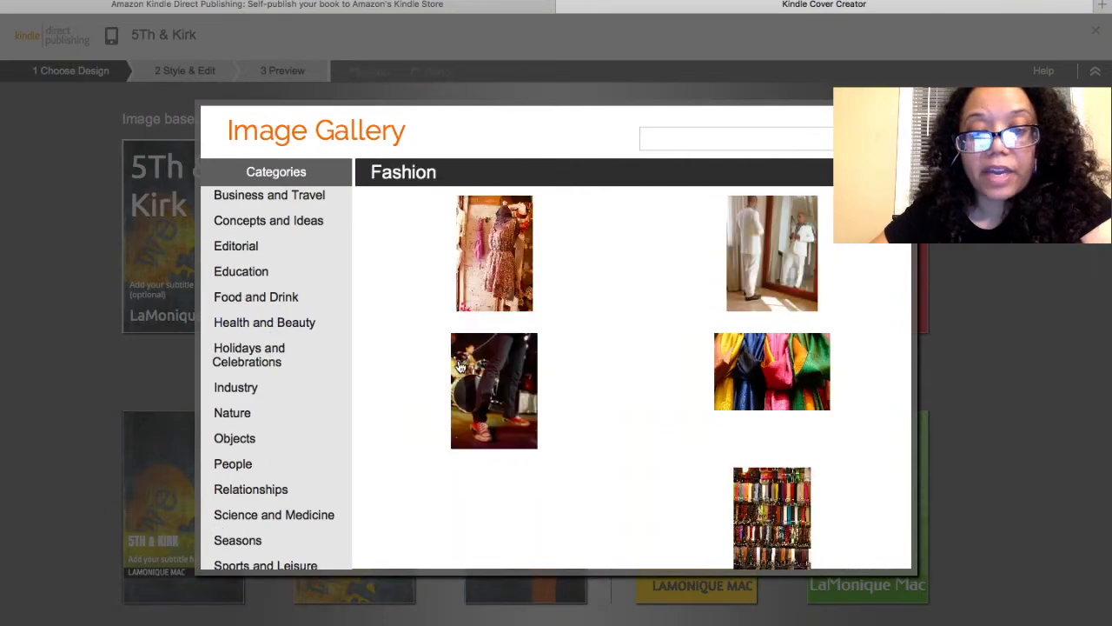
pyautogui.scroll(-5, 460, 366)
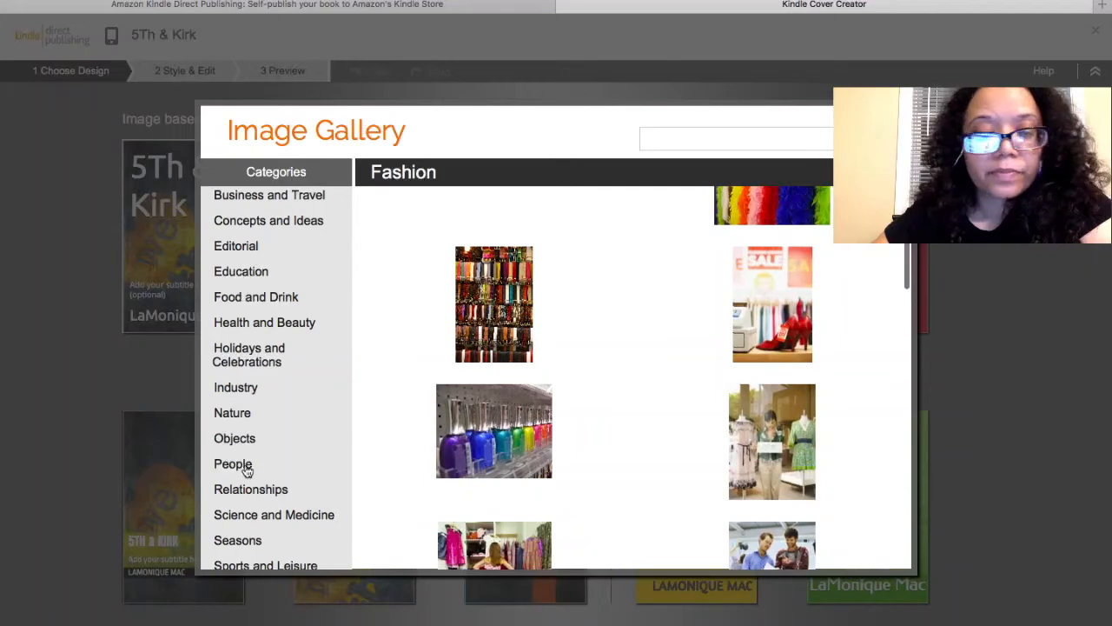
pyautogui.scroll(-3, 245, 472)
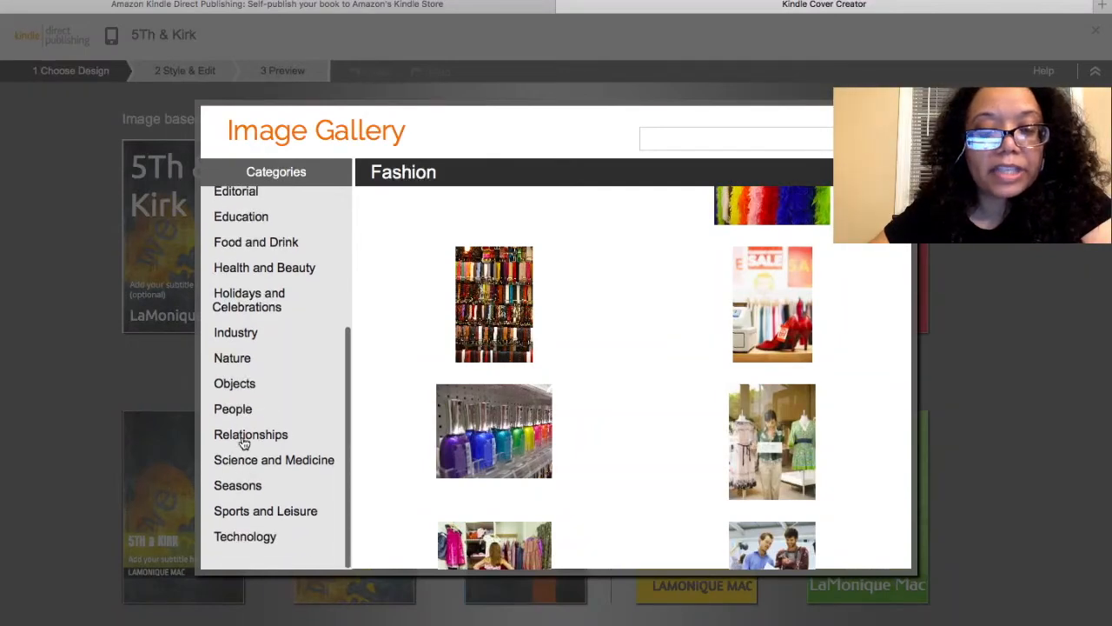
# - Use the black-and-white Friends image of two girls in a corridor from the Relationships category for the cover designs, and leave Cover Creator
pyautogui.click(244, 441)
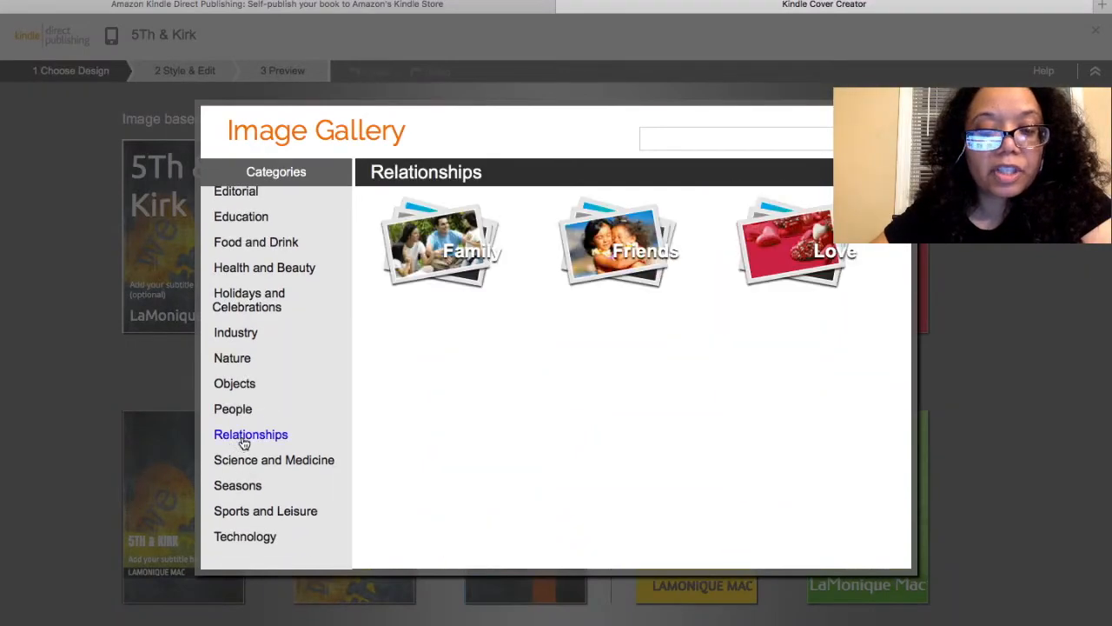
pyautogui.click(599, 272)
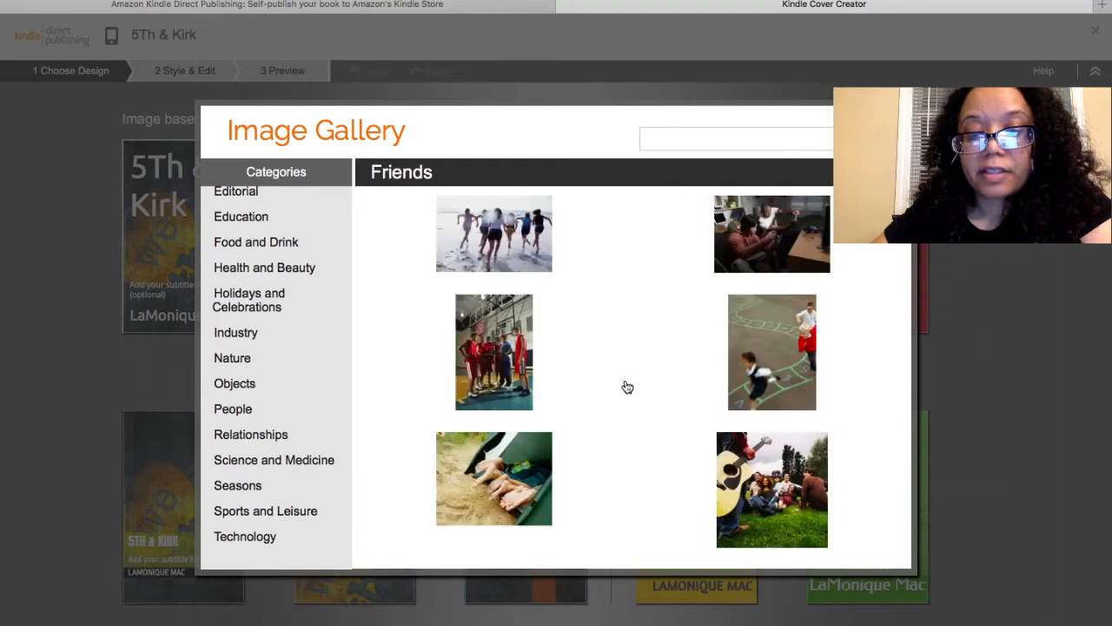
pyautogui.scroll(-5, 627, 386)
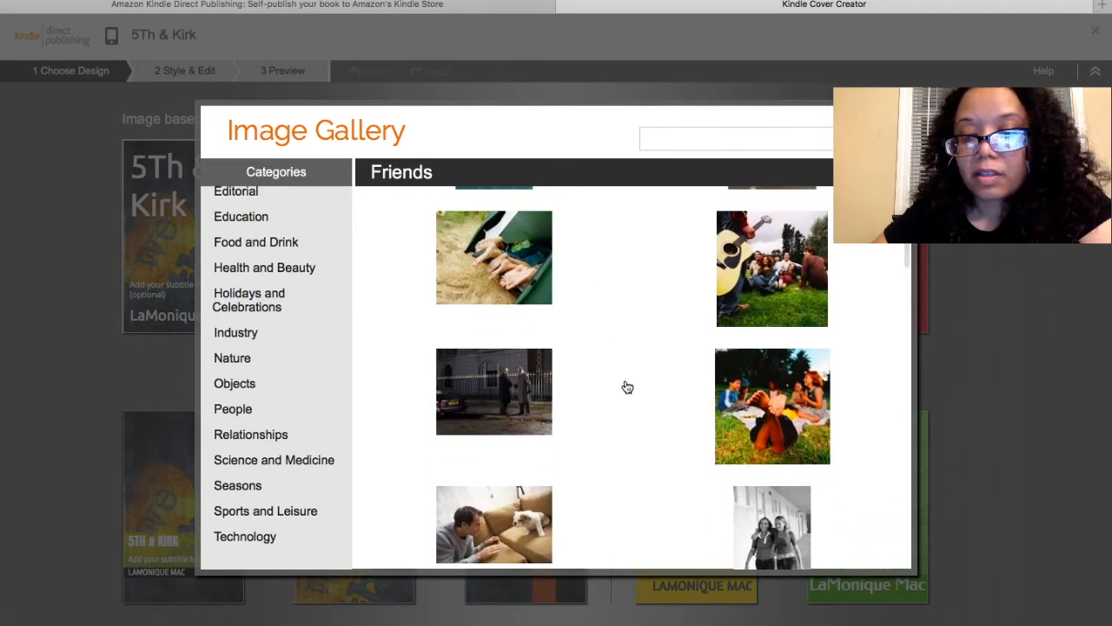
pyautogui.scroll(-3, 627, 386)
pyautogui.scroll(2, 627, 387)
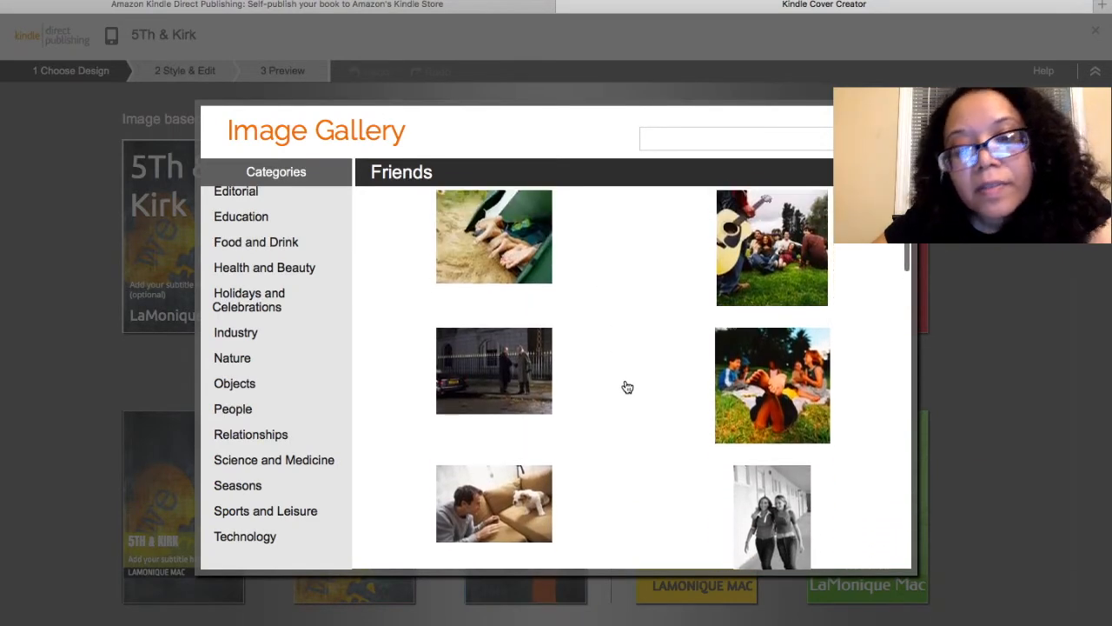
pyautogui.scroll(1, 628, 386)
pyautogui.scroll(-4, 627, 386)
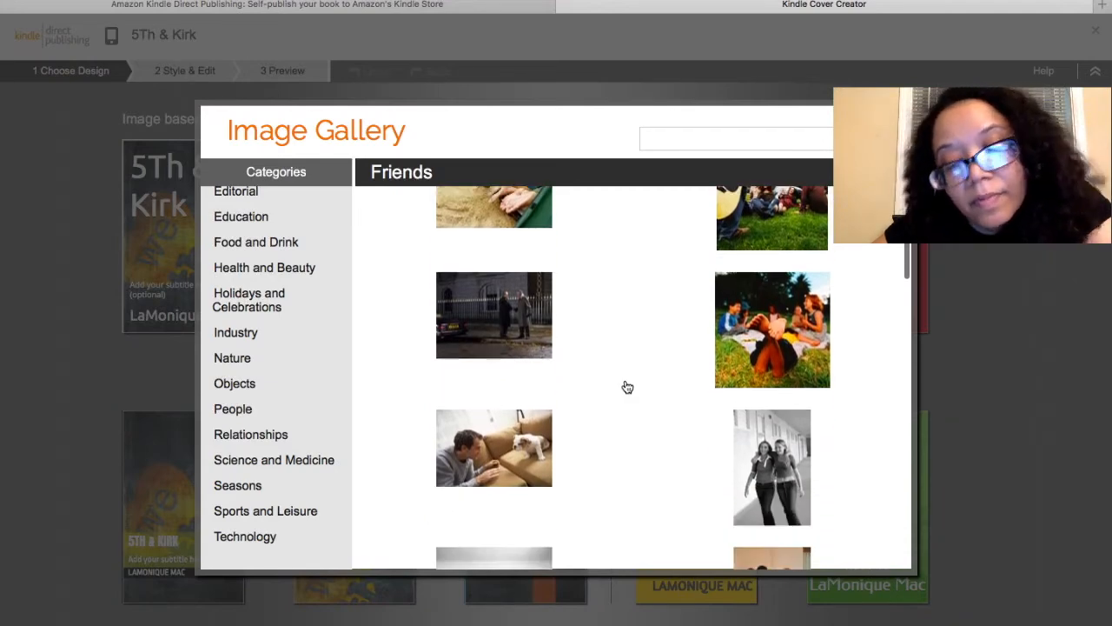
pyautogui.scroll(-3, 628, 387)
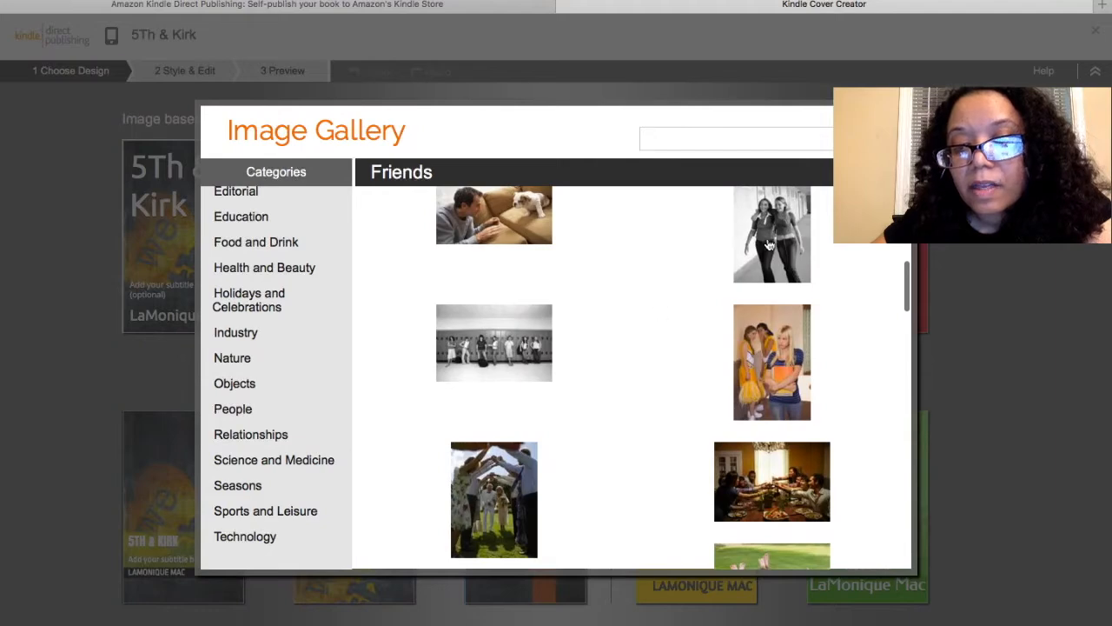
pyautogui.click(760, 242)
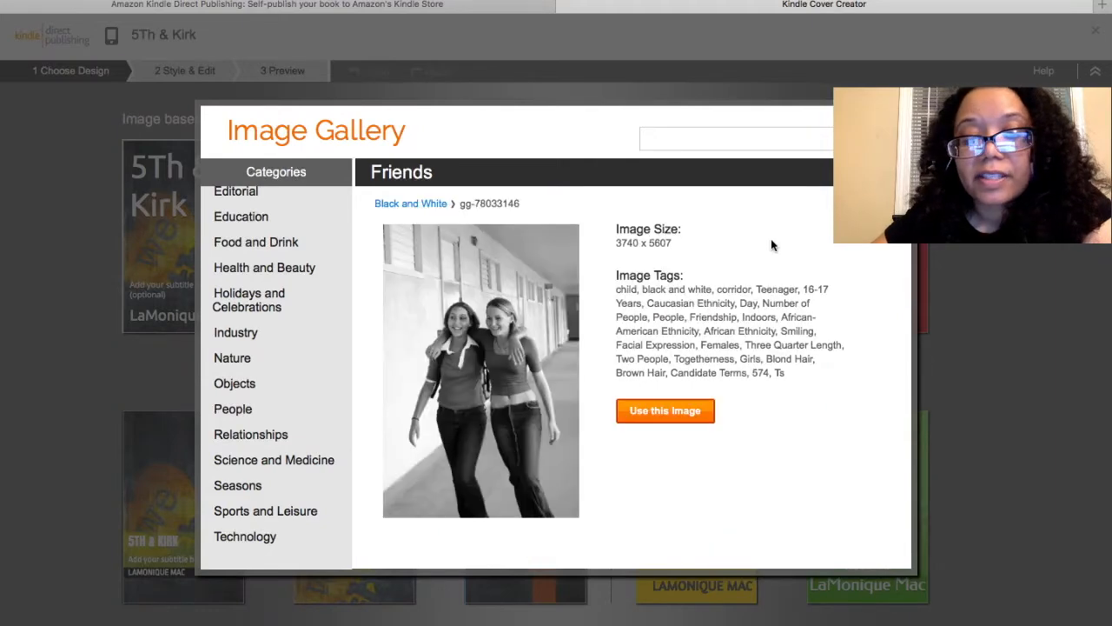
pyautogui.click(664, 411)
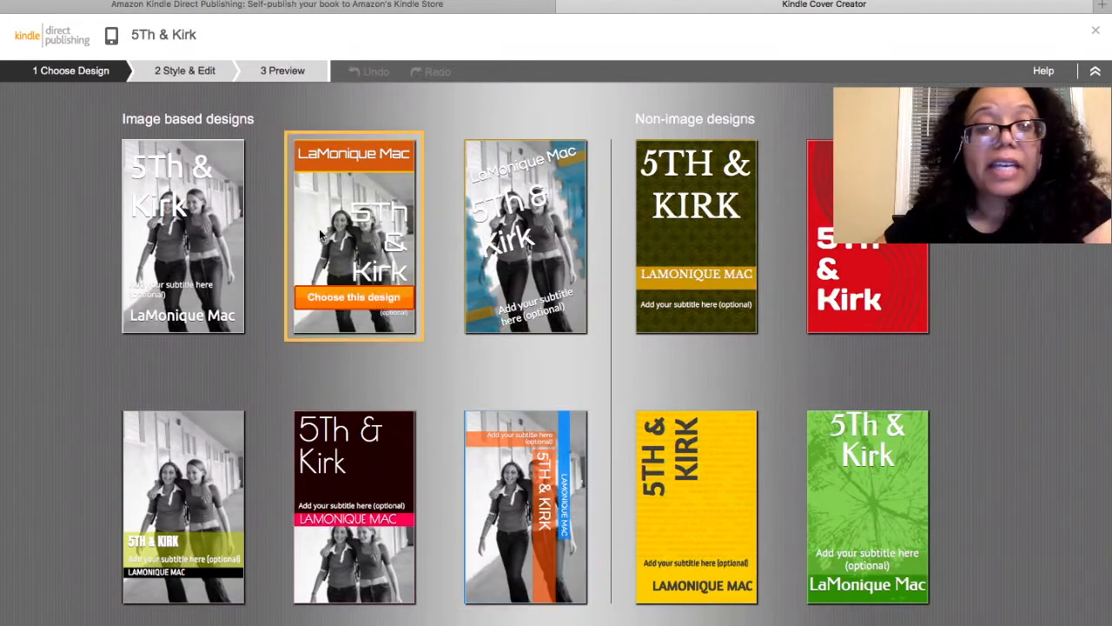
pyautogui.click(90, 84)
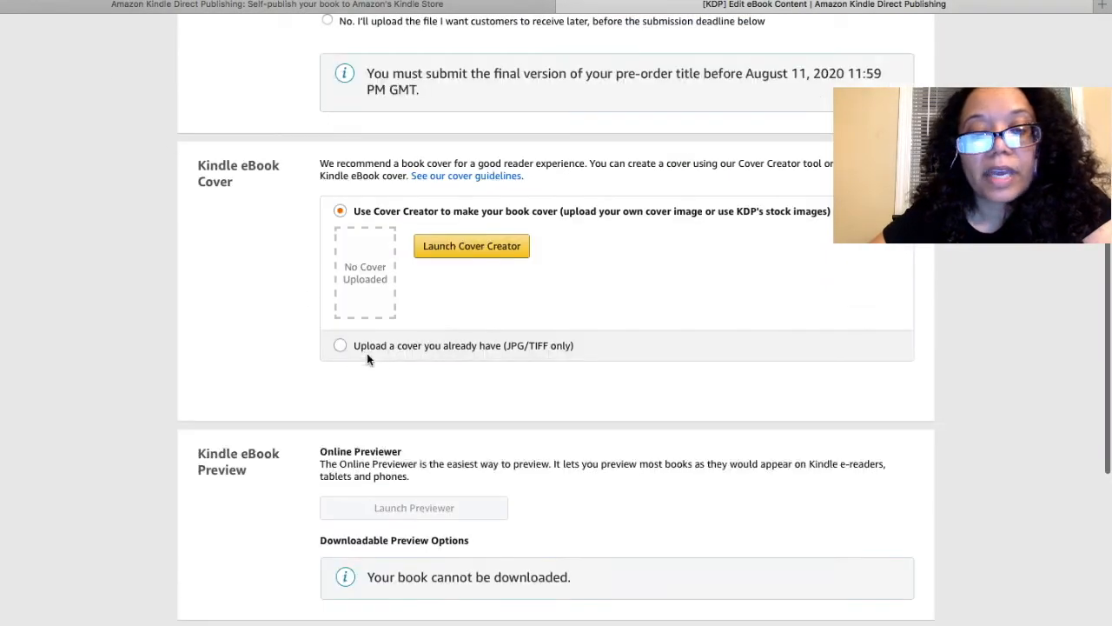
# - Relaunch Cover Creator, continue past its introduction and choose the image gallery as the source for the cover image
pyautogui.click(478, 250)
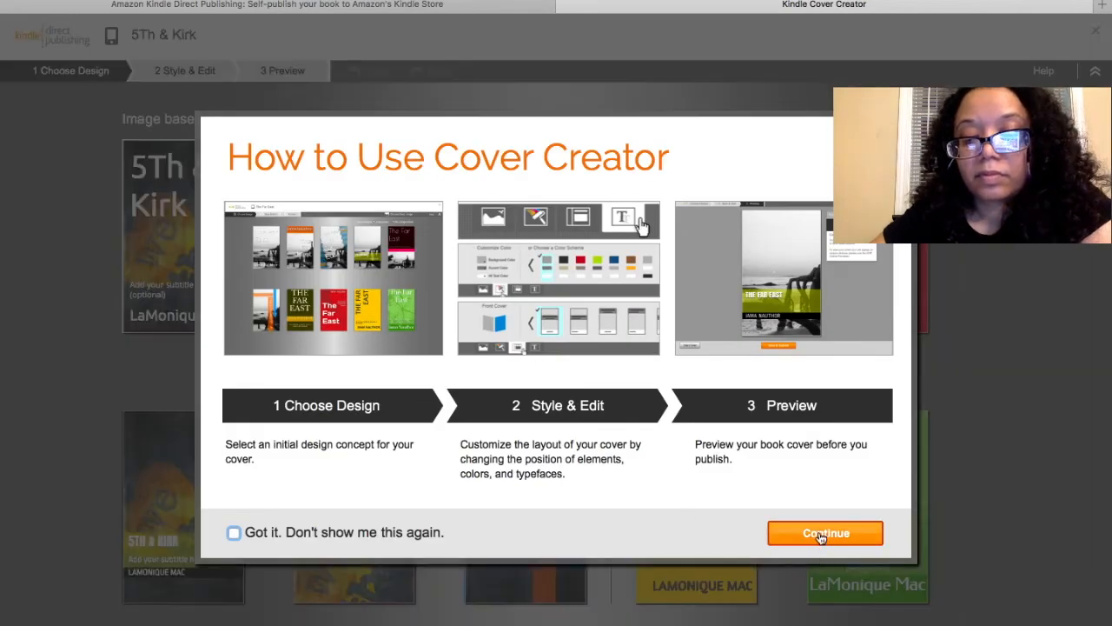
pyautogui.click(823, 534)
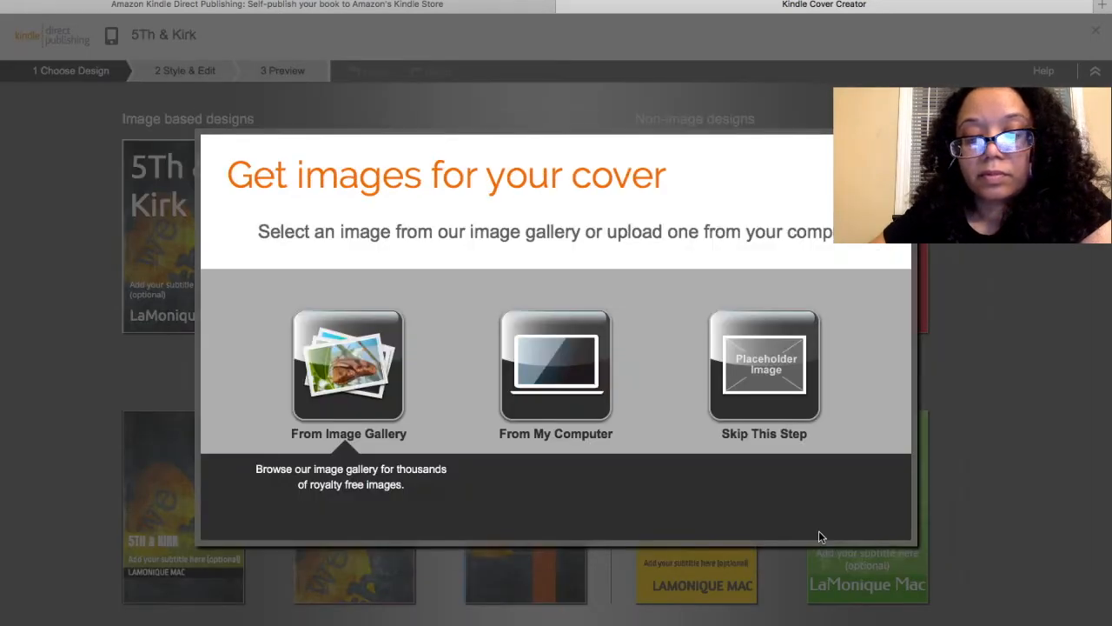
pyautogui.click(348, 372)
# - Browse the Friends images in the Relationships category and view the picture of girls in fairy costumes at a dressing-room mirror
pyautogui.scroll(-5, 540, 375)
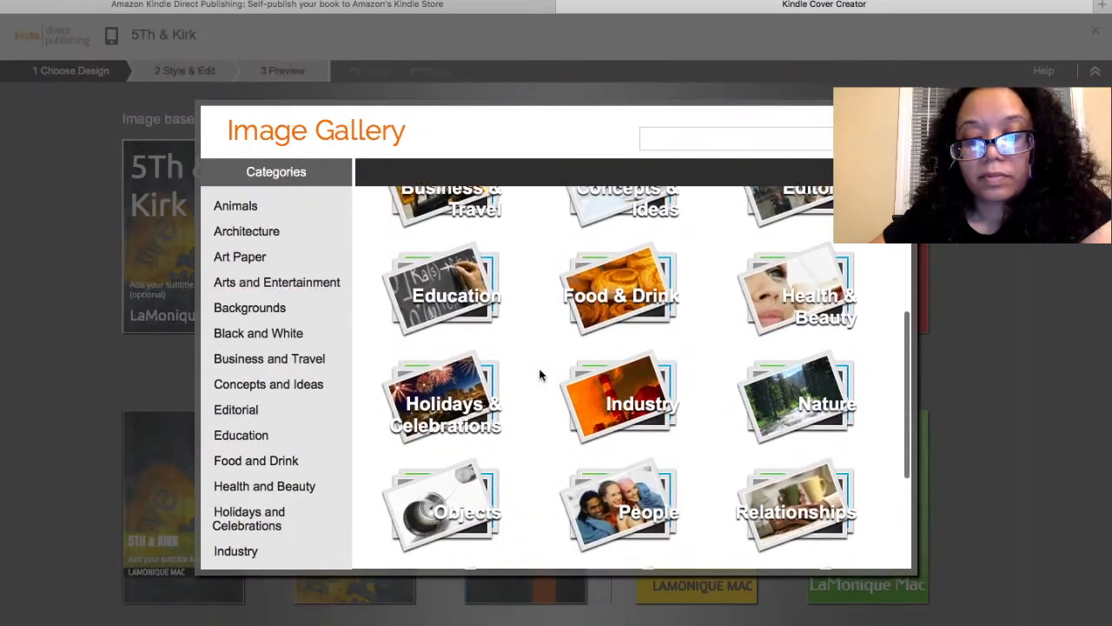
pyautogui.scroll(-3, 310, 451)
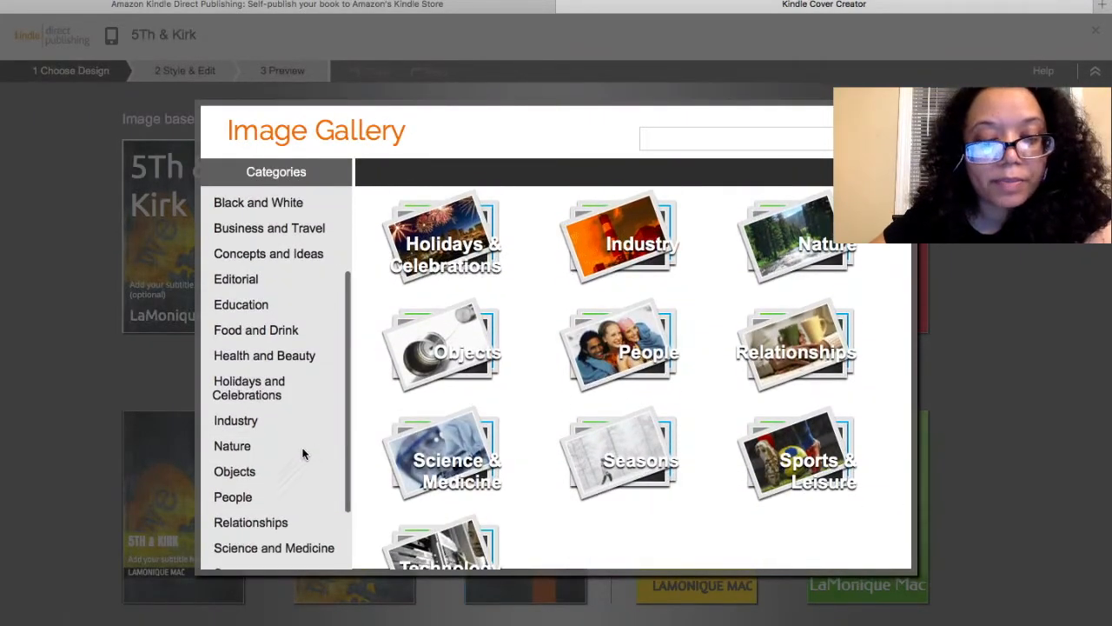
pyautogui.click(245, 524)
pyautogui.click(629, 243)
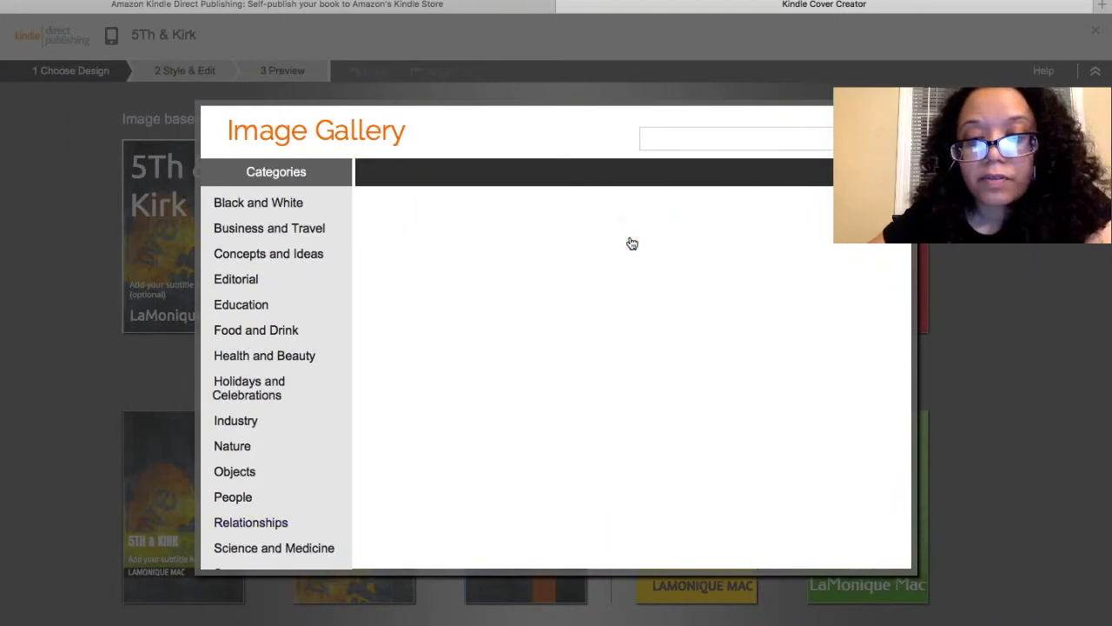
pyautogui.scroll(-4, 666, 411)
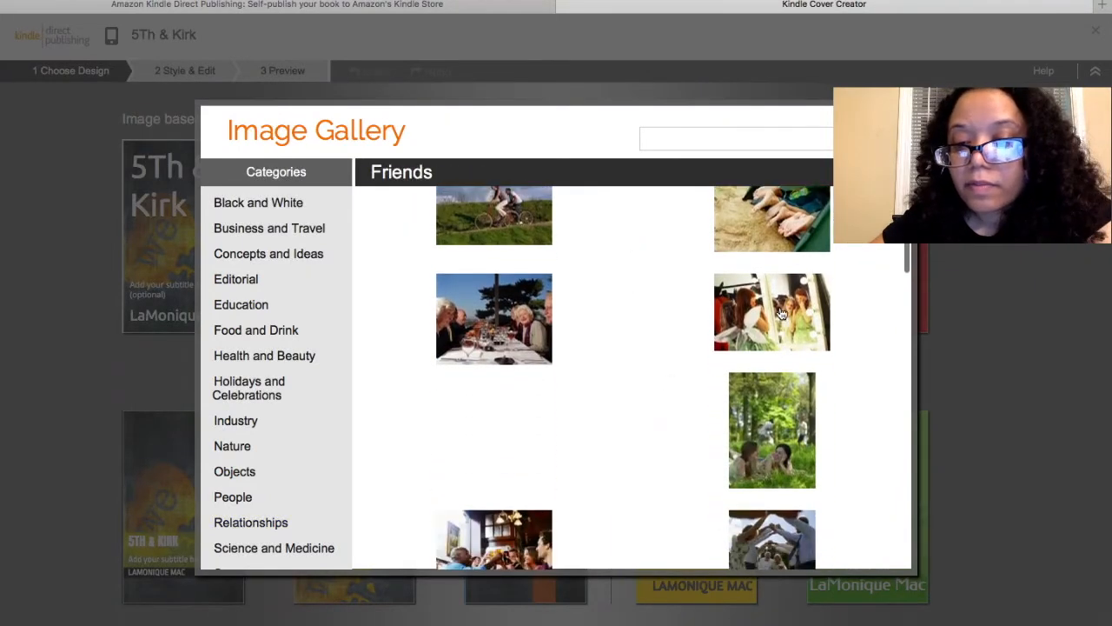
pyautogui.click(782, 313)
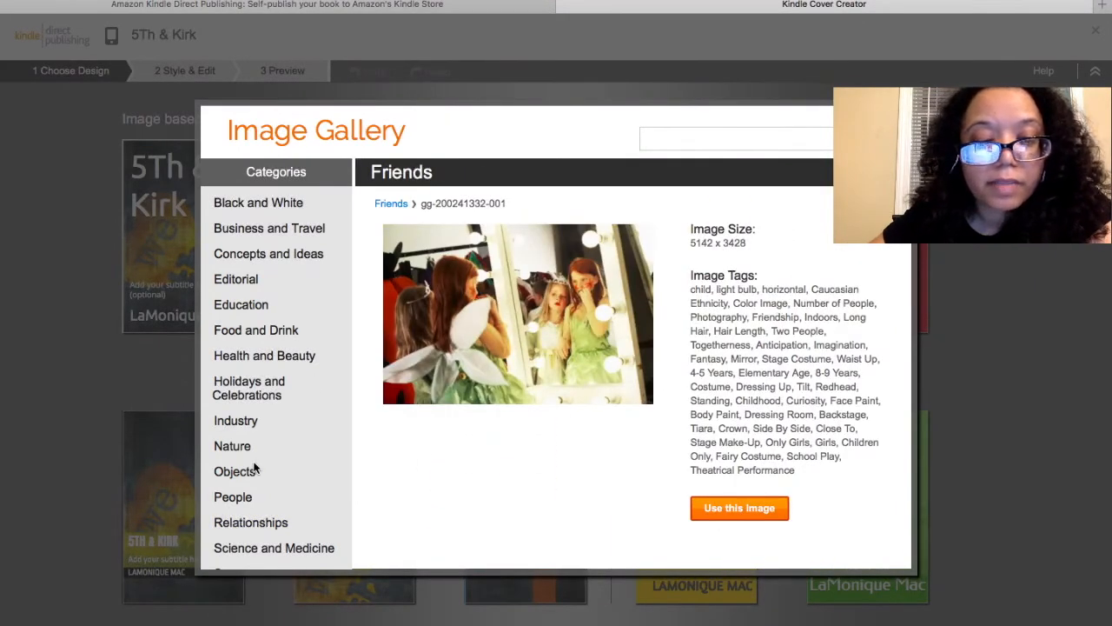
# - Use the Teenagers image of four young people on phones by a stone wall, from the People category, for the cover designs
pyautogui.click(229, 500)
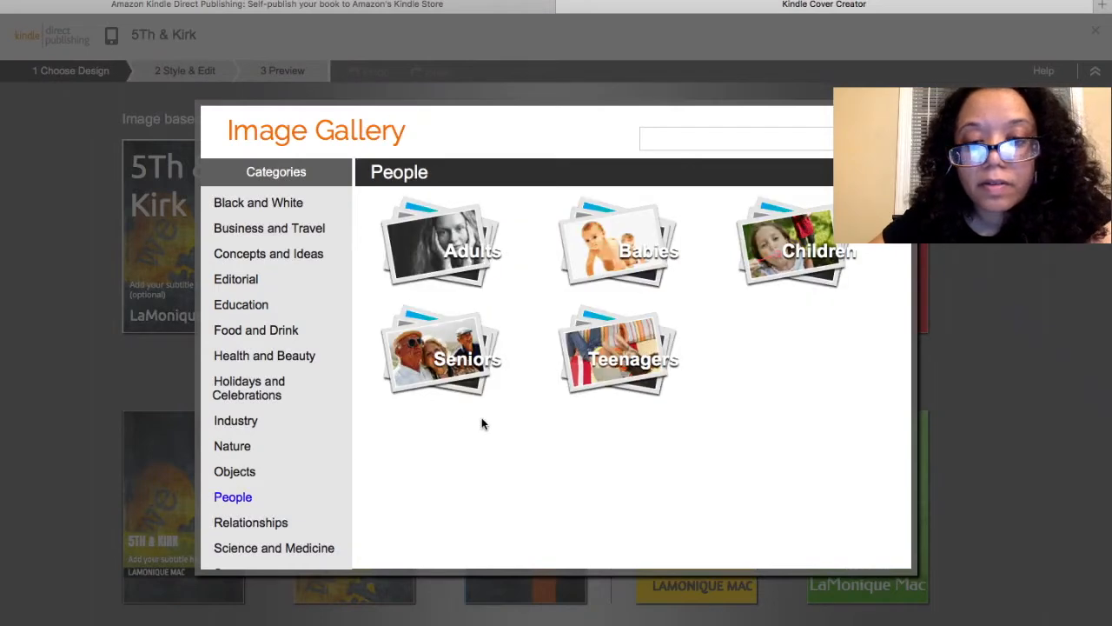
pyautogui.click(617, 348)
pyautogui.scroll(-2, 631, 417)
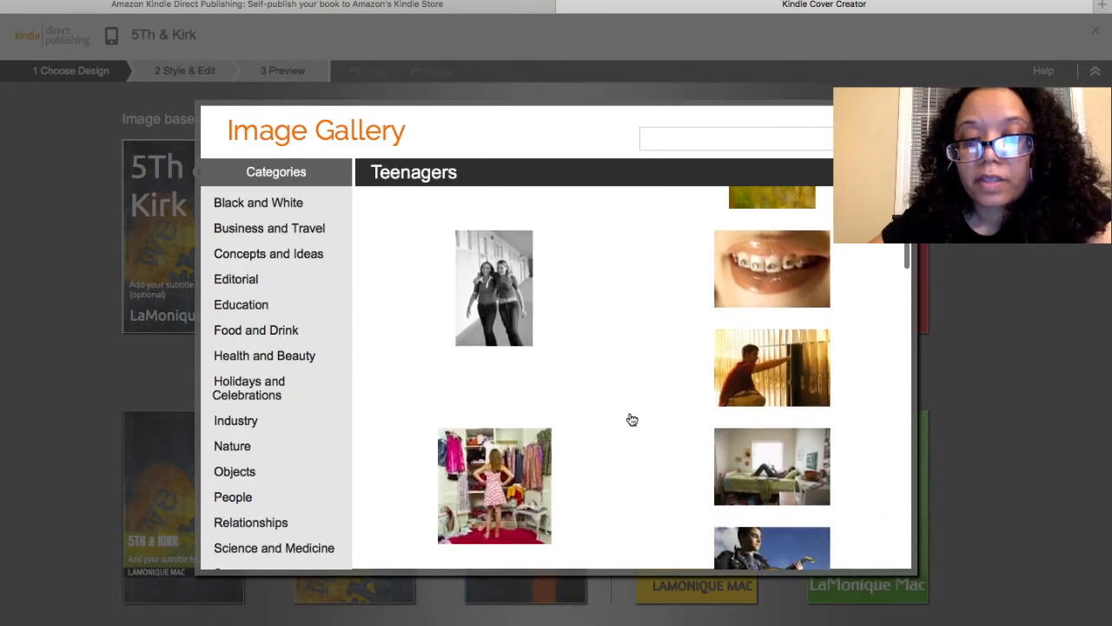
pyautogui.scroll(-5, 632, 419)
pyautogui.scroll(-6, 631, 419)
pyautogui.scroll(-8, 632, 419)
pyautogui.scroll(-3, 632, 419)
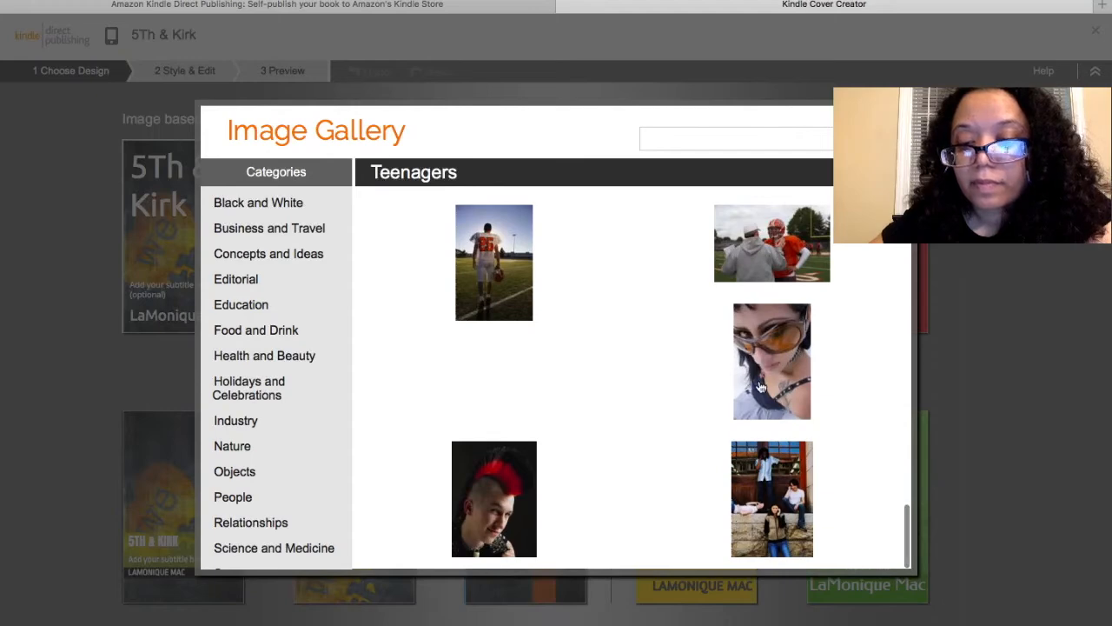
pyautogui.click(763, 495)
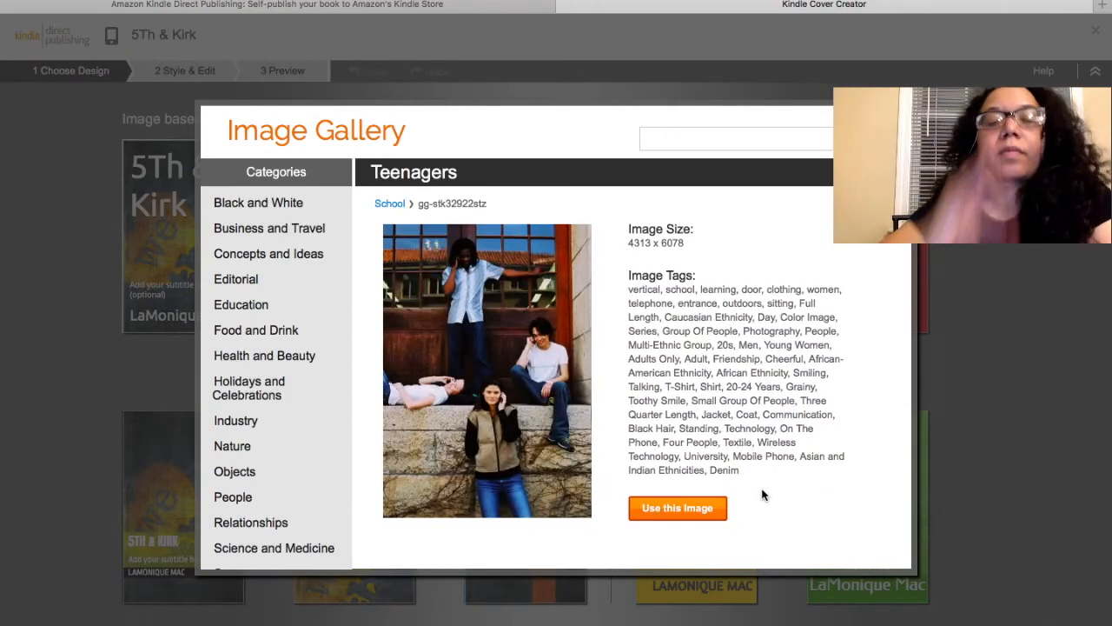
pyautogui.click(697, 509)
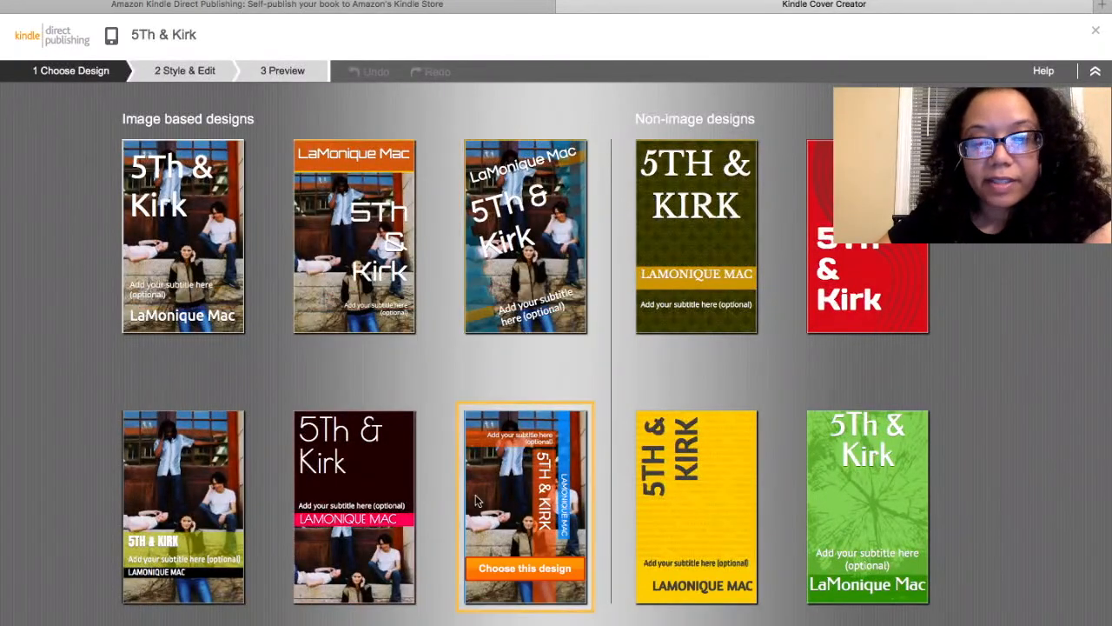
# - Choose the image-based design with vertical text on orange and blue bands, look at the subtitle's styling options, and submit the cover
pyautogui.click(511, 437)
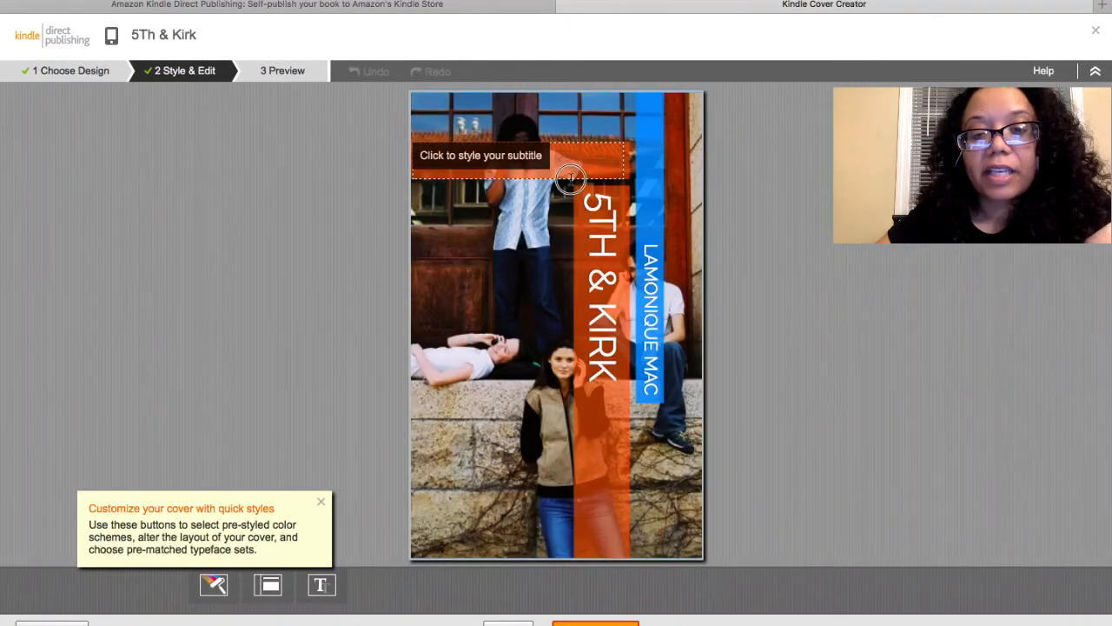
pyautogui.click(512, 161)
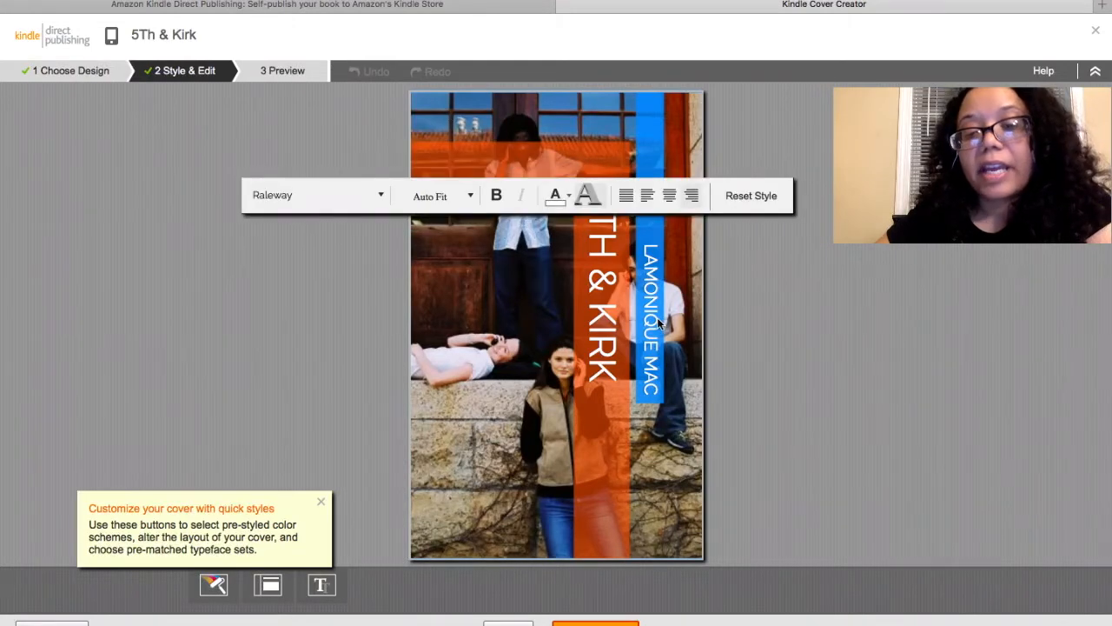
pyautogui.click(660, 445)
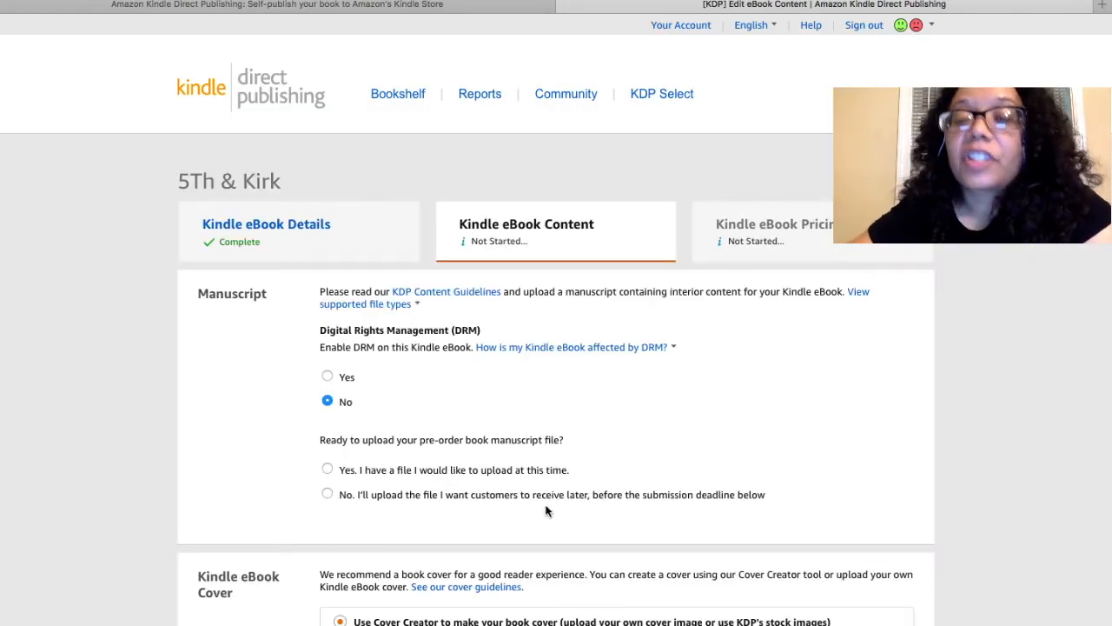
# - Review the uploaded cover and the manuscript, preview, ISBN and publisher sections of the eBook content page
pyautogui.scroll(-3, 545, 511)
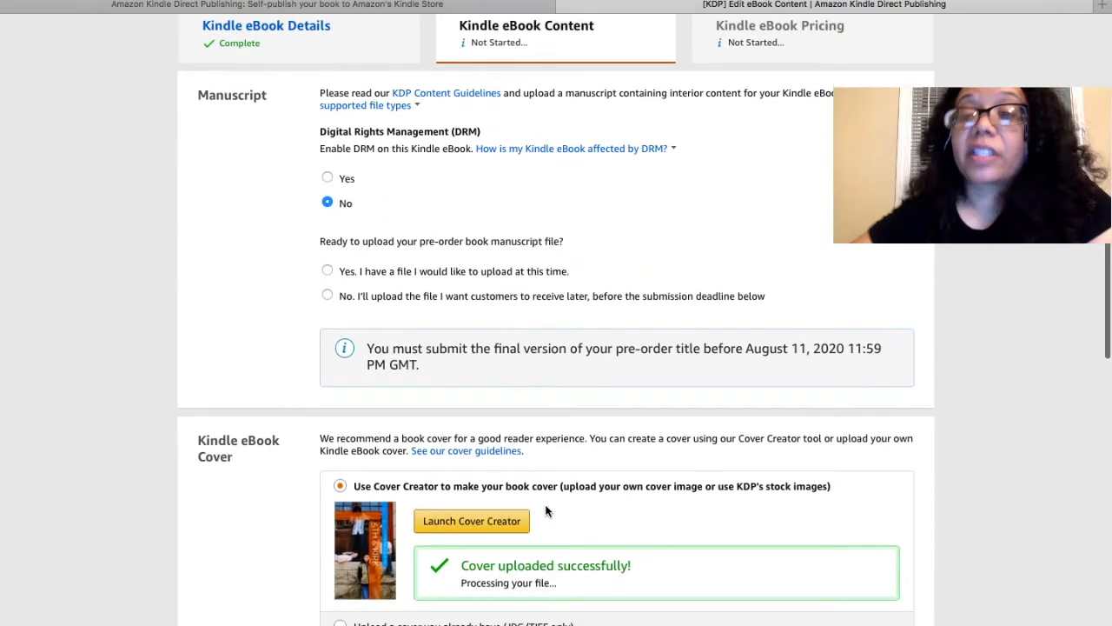
pyautogui.scroll(-3, 546, 511)
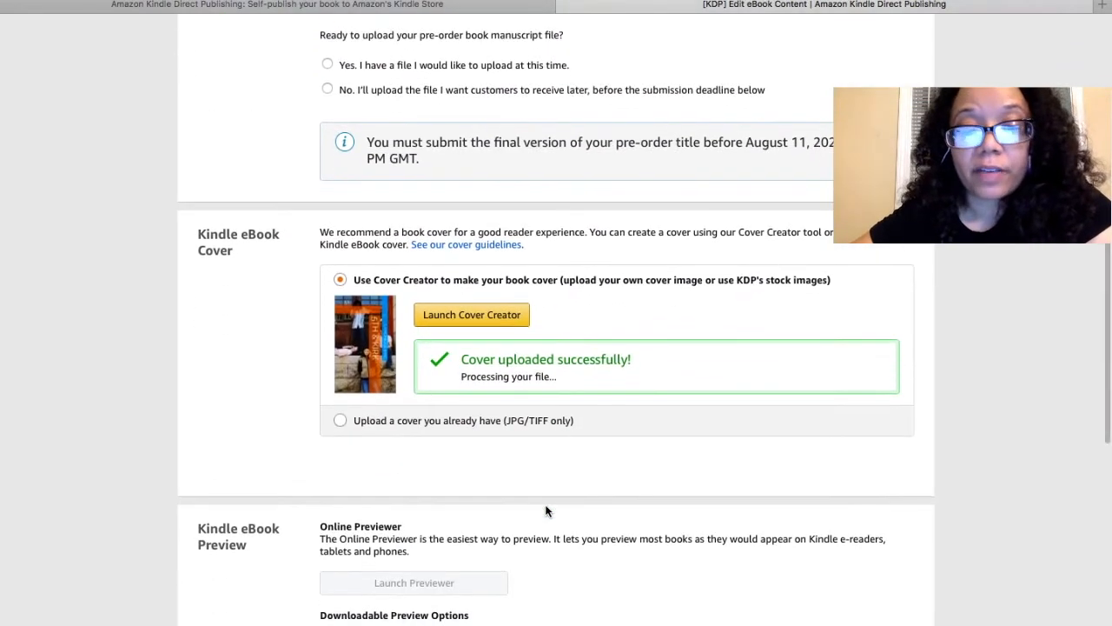
pyautogui.scroll(-3, 546, 511)
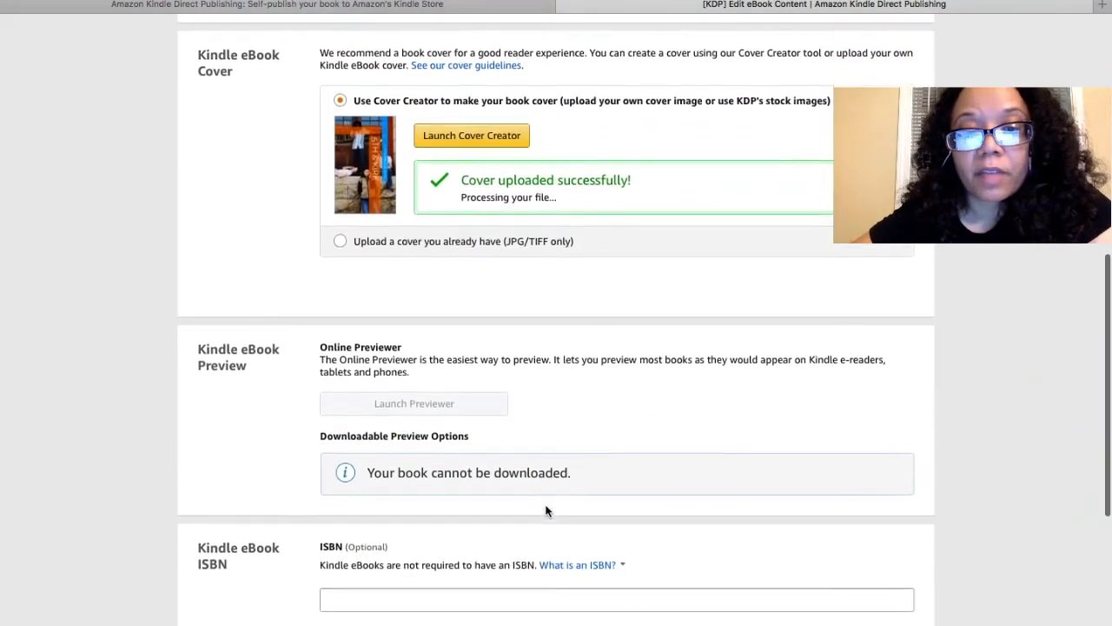
pyautogui.scroll(3, 546, 511)
pyautogui.scroll(-3, 546, 510)
pyautogui.scroll(-3, 546, 511)
pyautogui.scroll(3, 545, 508)
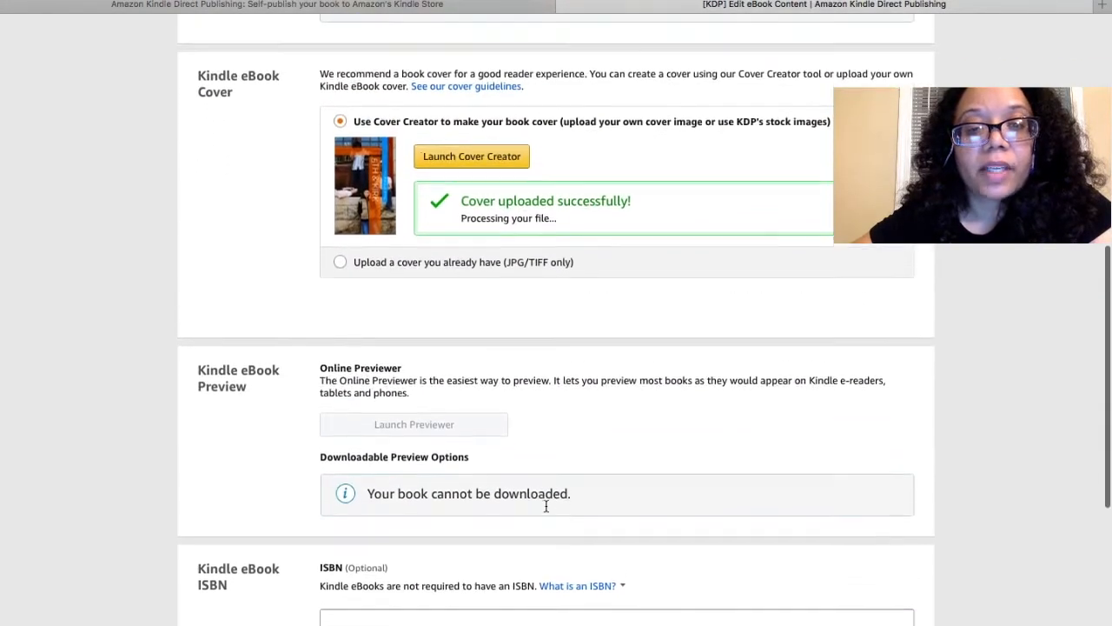
pyautogui.scroll(-1, 545, 506)
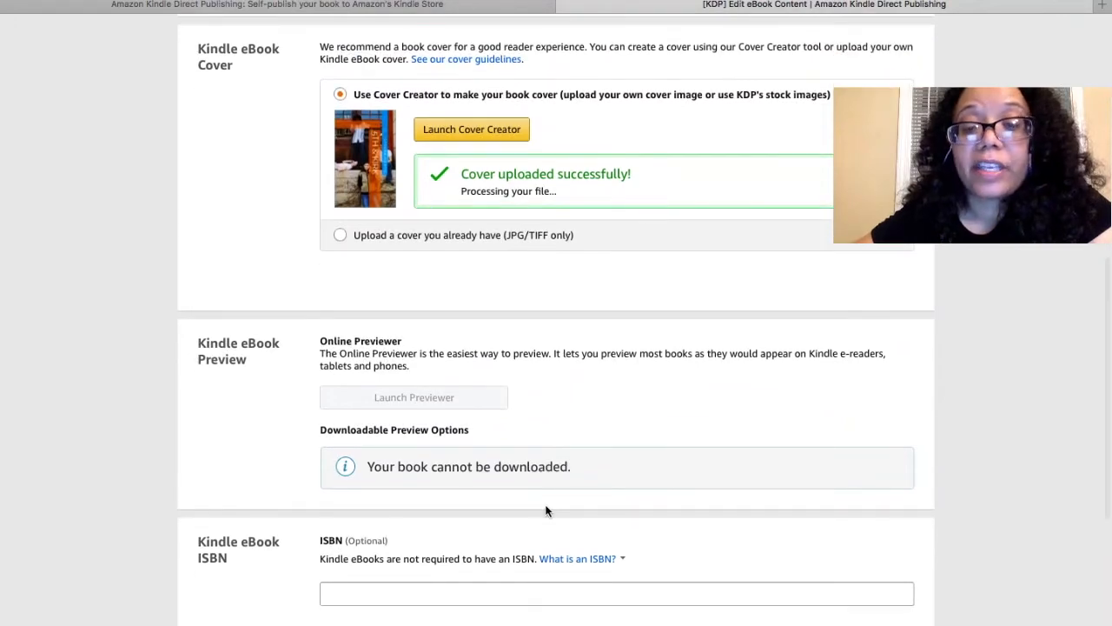
pyautogui.scroll(-5, 546, 511)
pyautogui.scroll(-1, 546, 508)
pyautogui.scroll(-1, 545, 511)
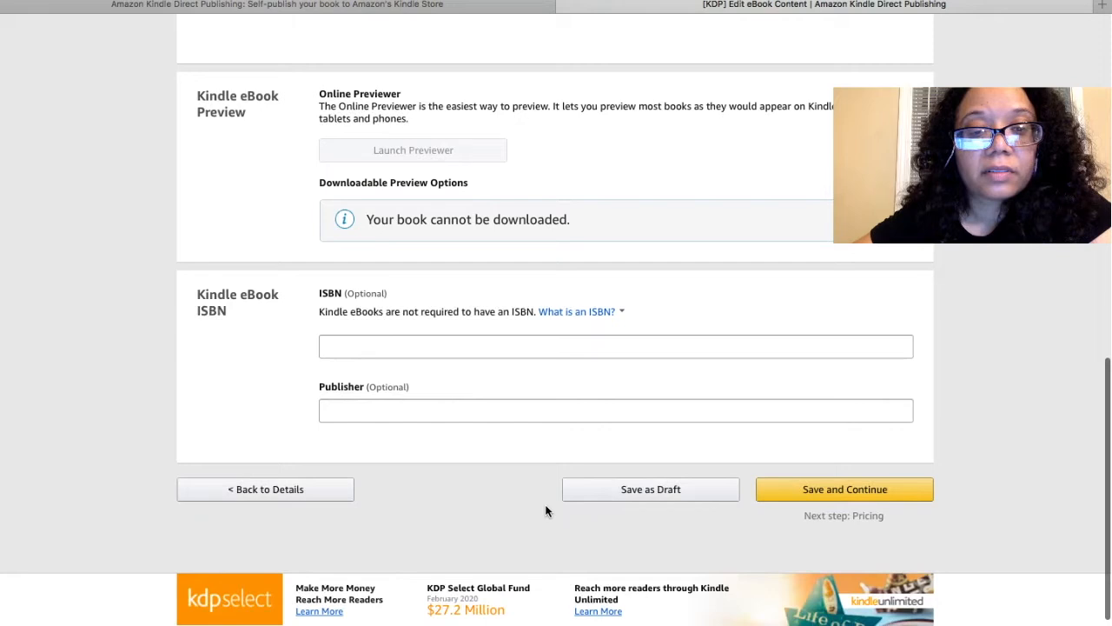
pyautogui.scroll(-1, 546, 511)
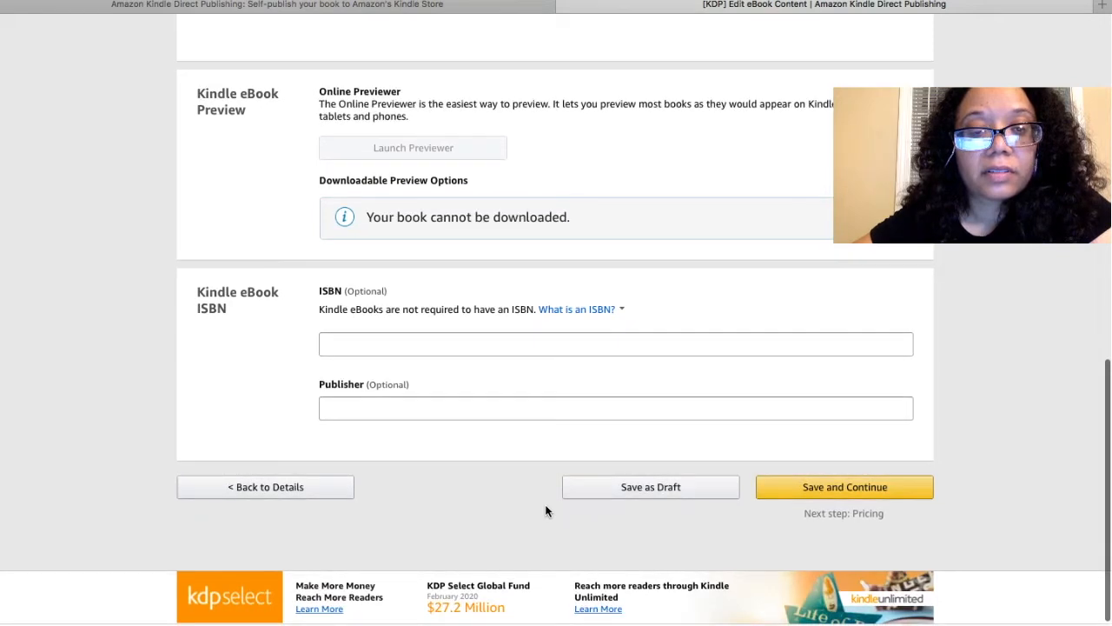
pyautogui.scroll(-1, 546, 511)
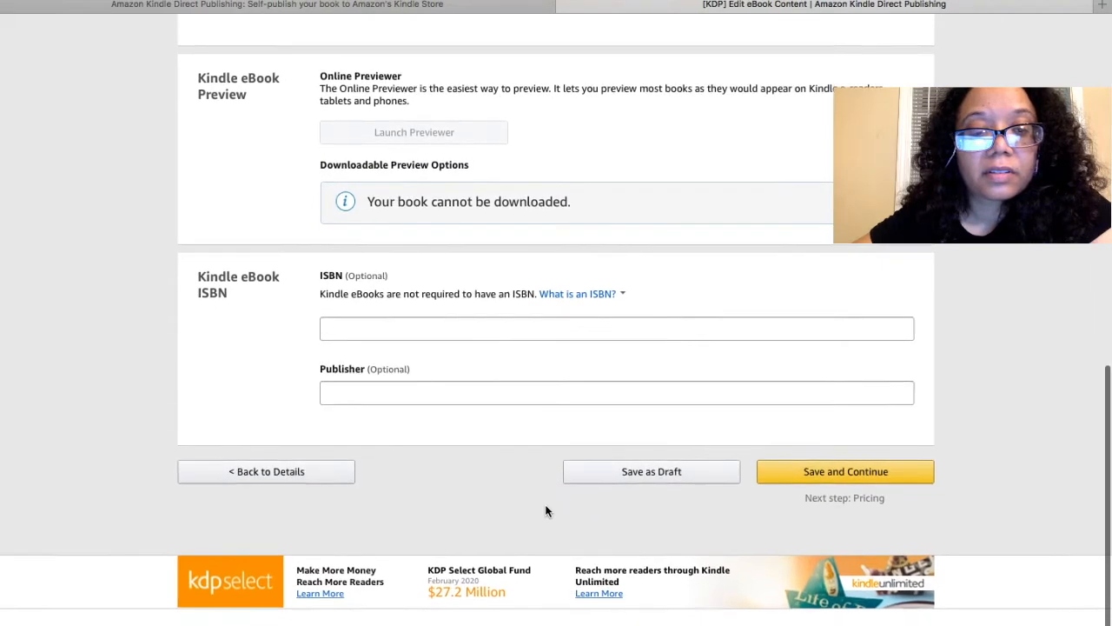
pyautogui.scroll(1, 546, 511)
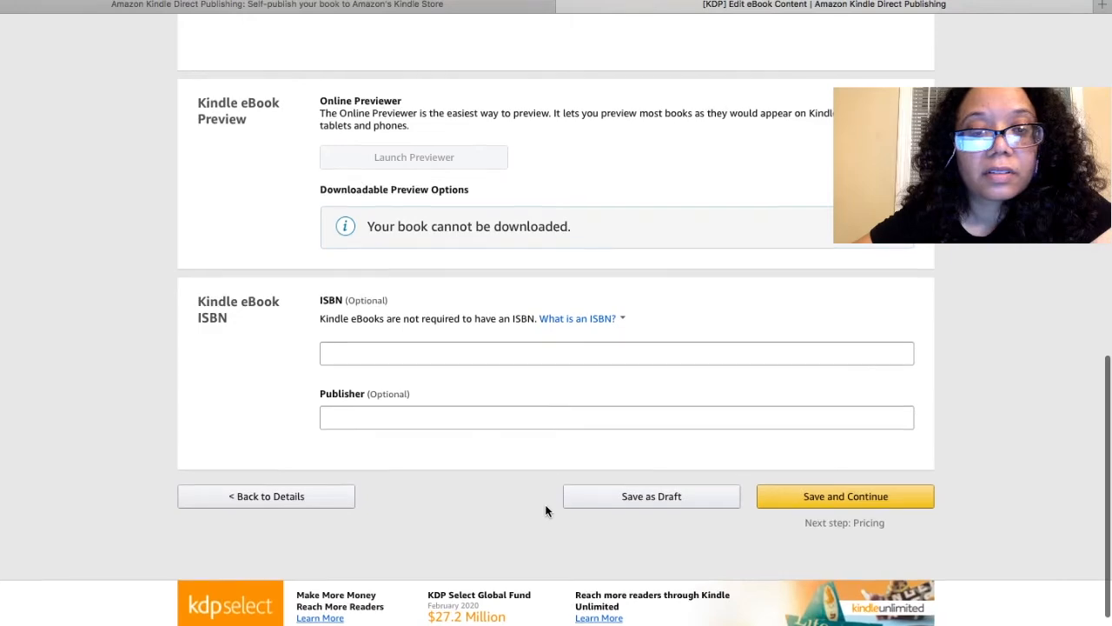
# - Try to save the eBook content and continue to pricing, and go back to the manuscript section
pyautogui.click(794, 449)
pyautogui.click(799, 448)
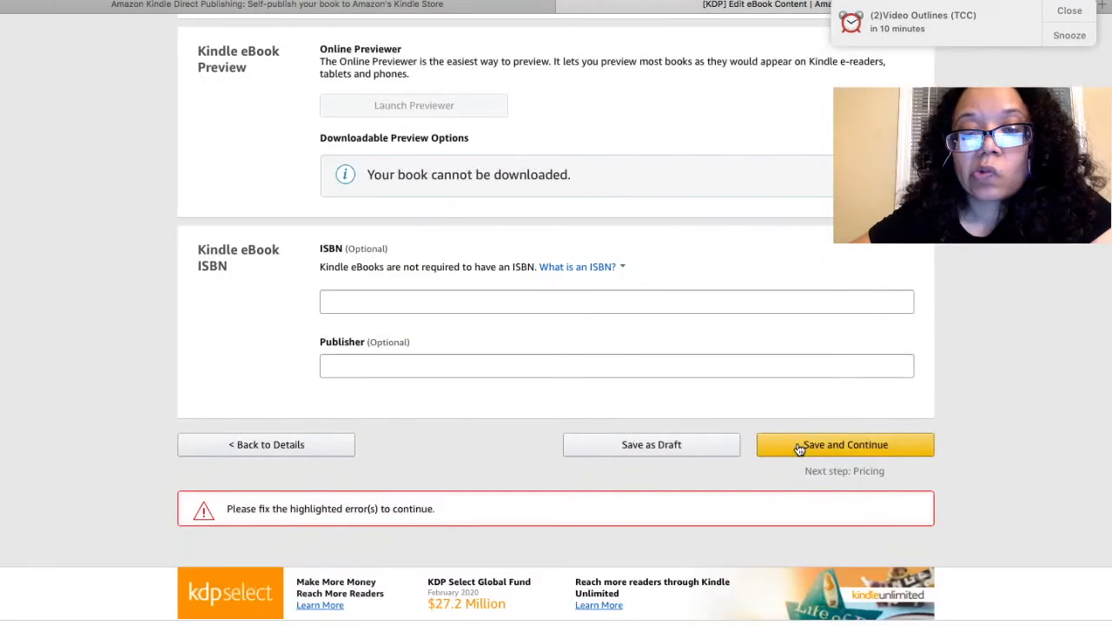
pyautogui.scroll(-1, 788, 355)
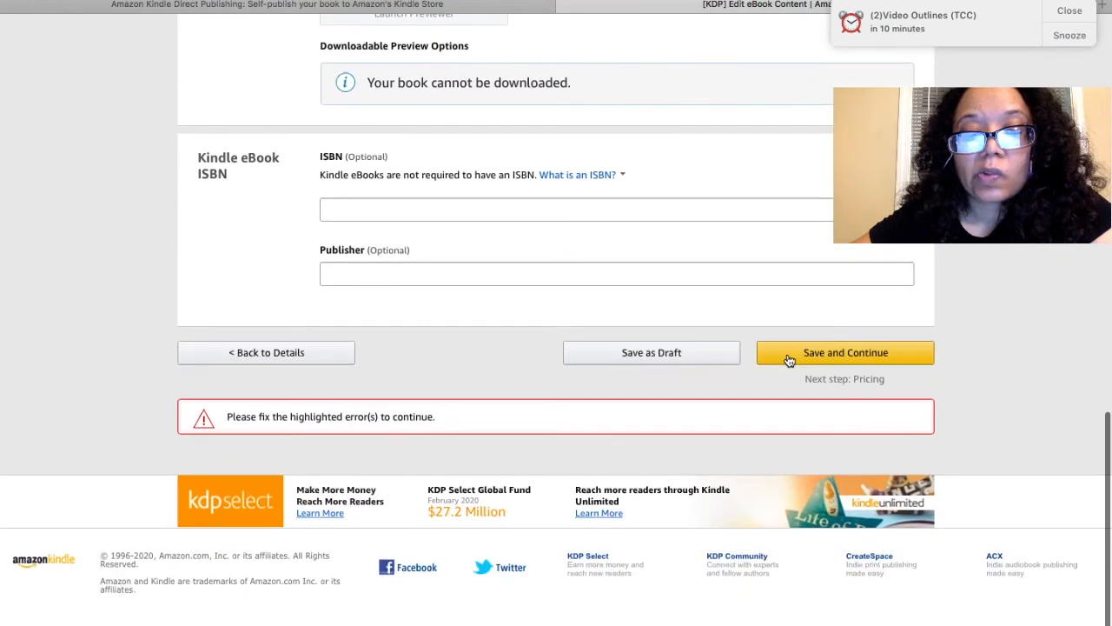
pyautogui.scroll(10, 788, 359)
pyautogui.scroll(3, 789, 360)
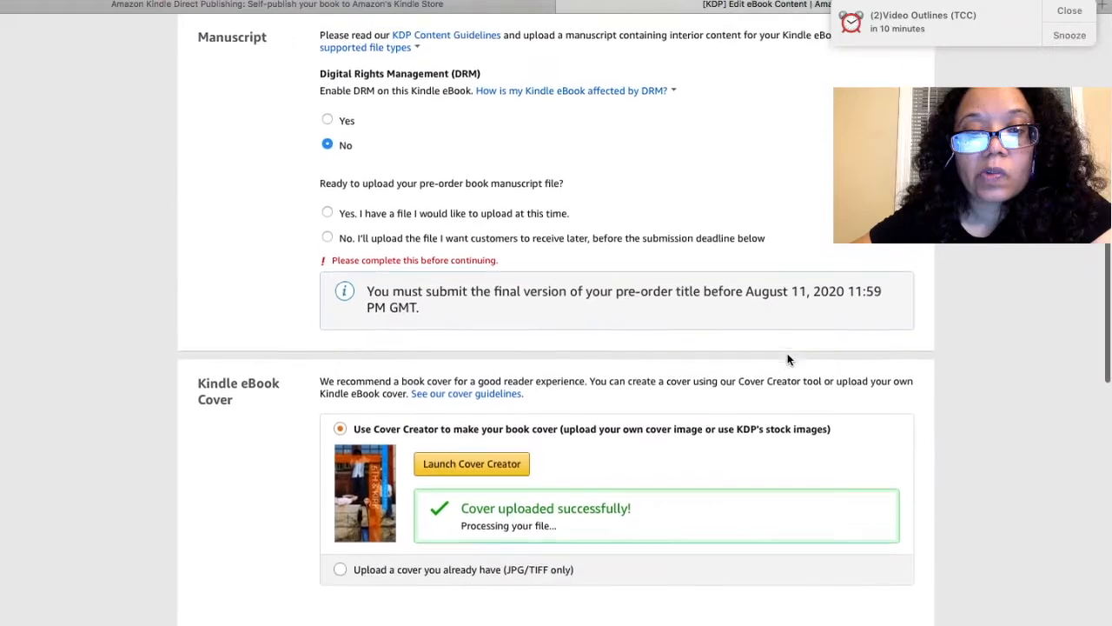
# - Answer No to being ready to upload the pre-order manuscript file, and save the content page and continue to pricing
pyautogui.scroll(1, 788, 359)
pyautogui.click(328, 248)
pyautogui.scroll(-3, 456, 322)
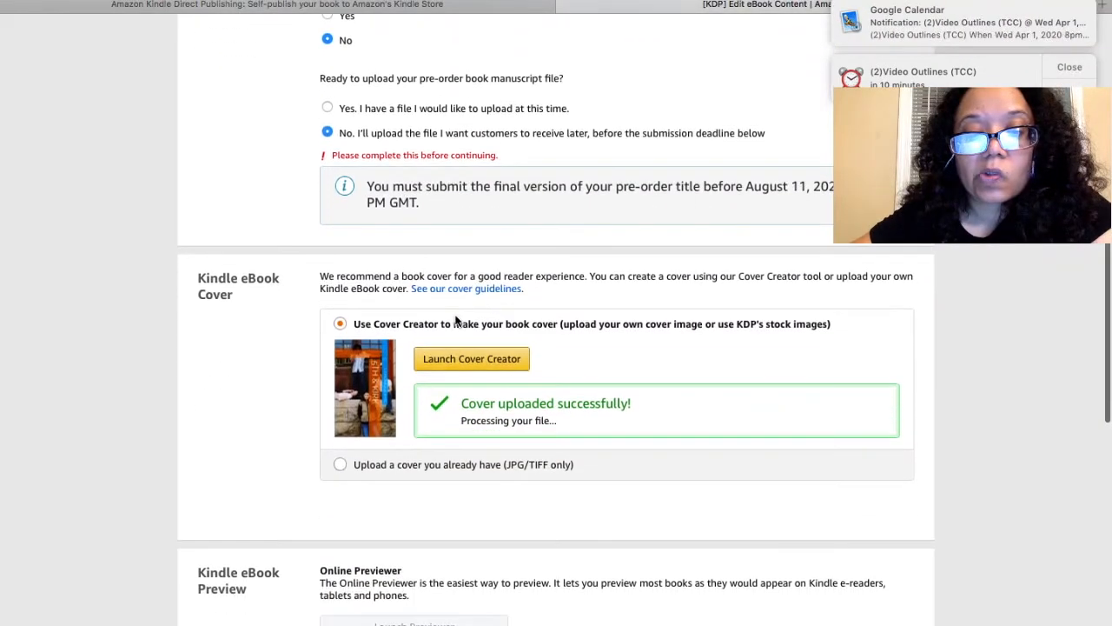
pyautogui.scroll(-5, 456, 322)
pyautogui.scroll(5, 456, 321)
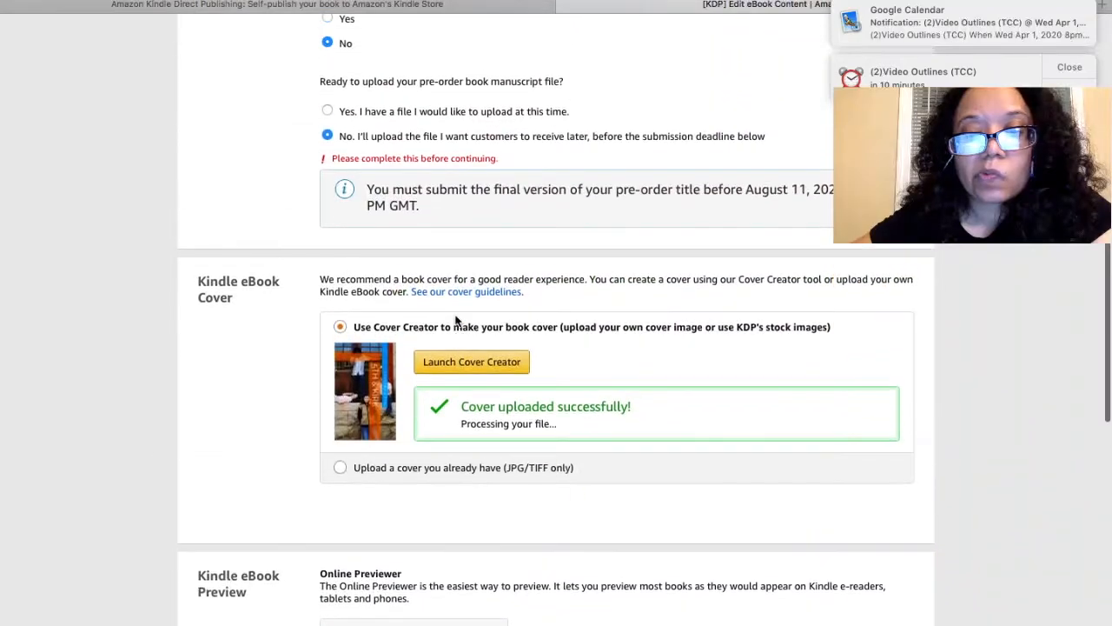
pyautogui.scroll(-10, 457, 322)
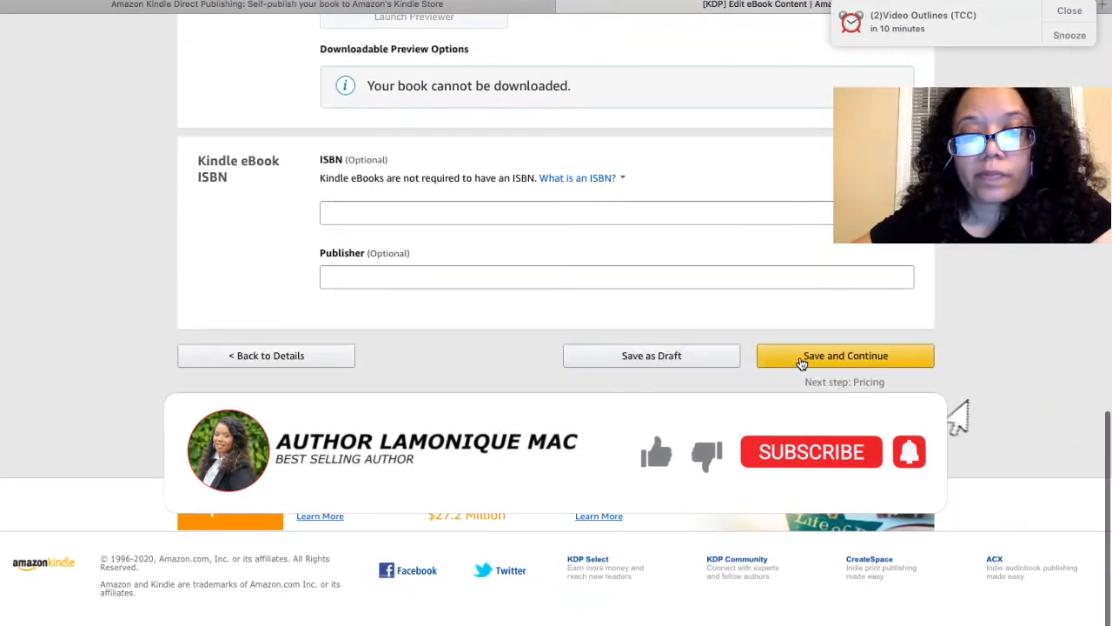
pyautogui.click(801, 358)
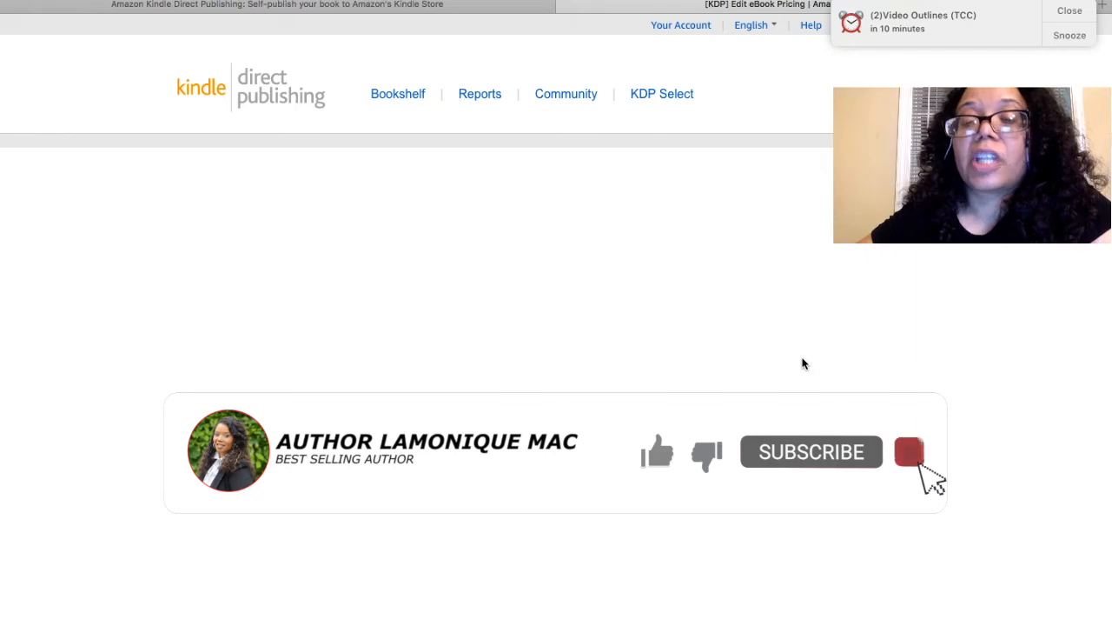
# - Examine the KDP Select enrollment, territories and royalty sections of the eBook pricing page, including the enrollment help
pyautogui.scroll(-3, 692, 397)
pyautogui.scroll(-2, 693, 398)
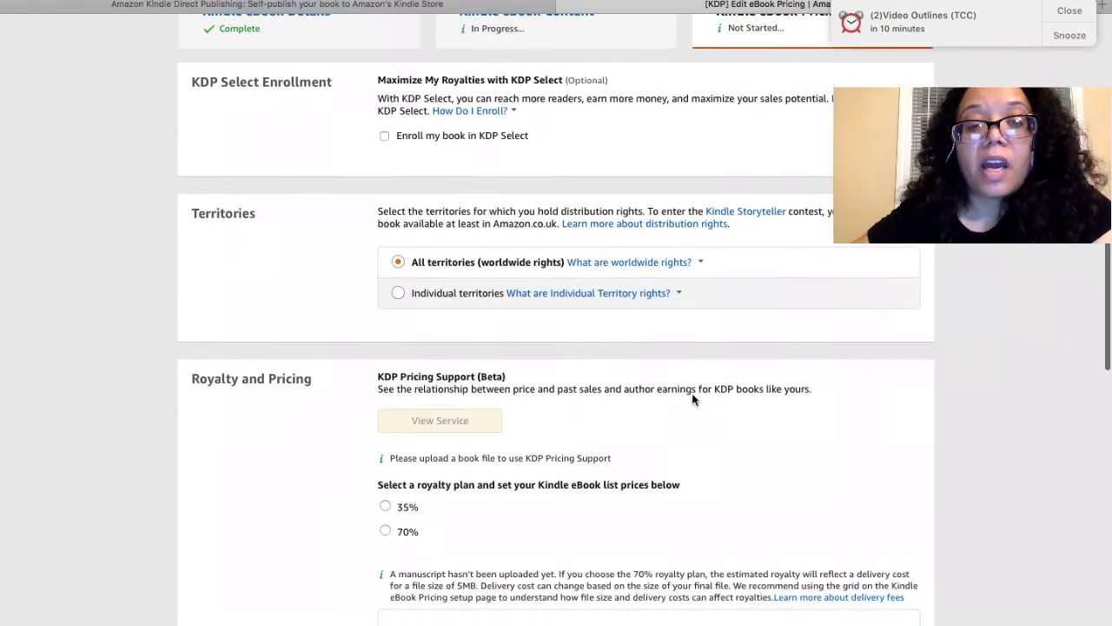
pyautogui.scroll(2, 693, 393)
pyautogui.scroll(1, 693, 393)
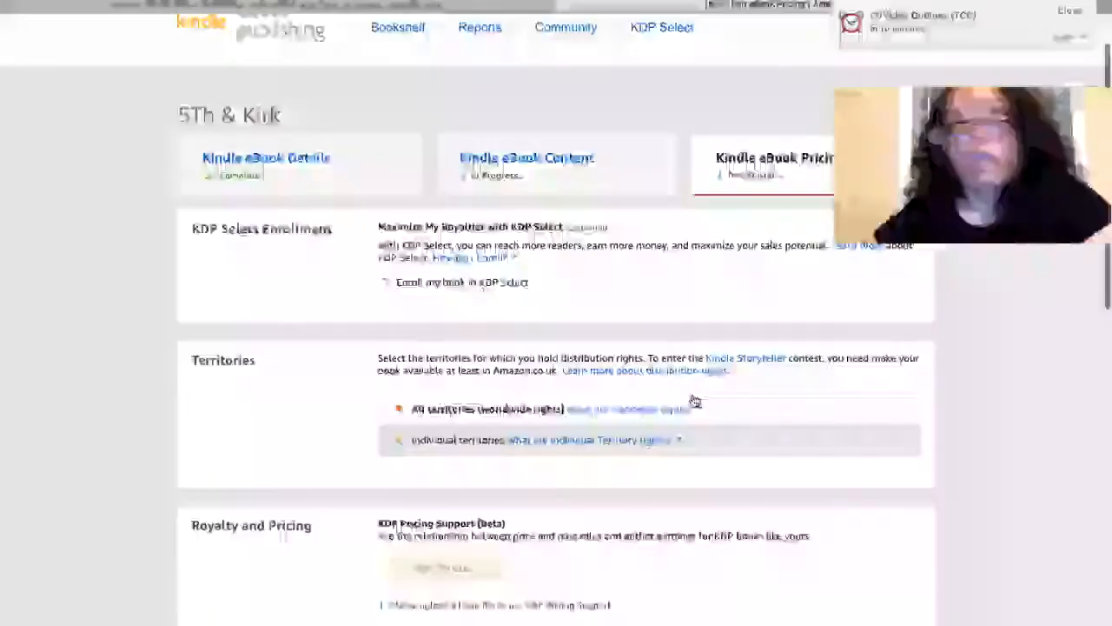
pyautogui.scroll(-2, 694, 401)
pyautogui.click(695, 400)
pyautogui.scroll(1, 694, 401)
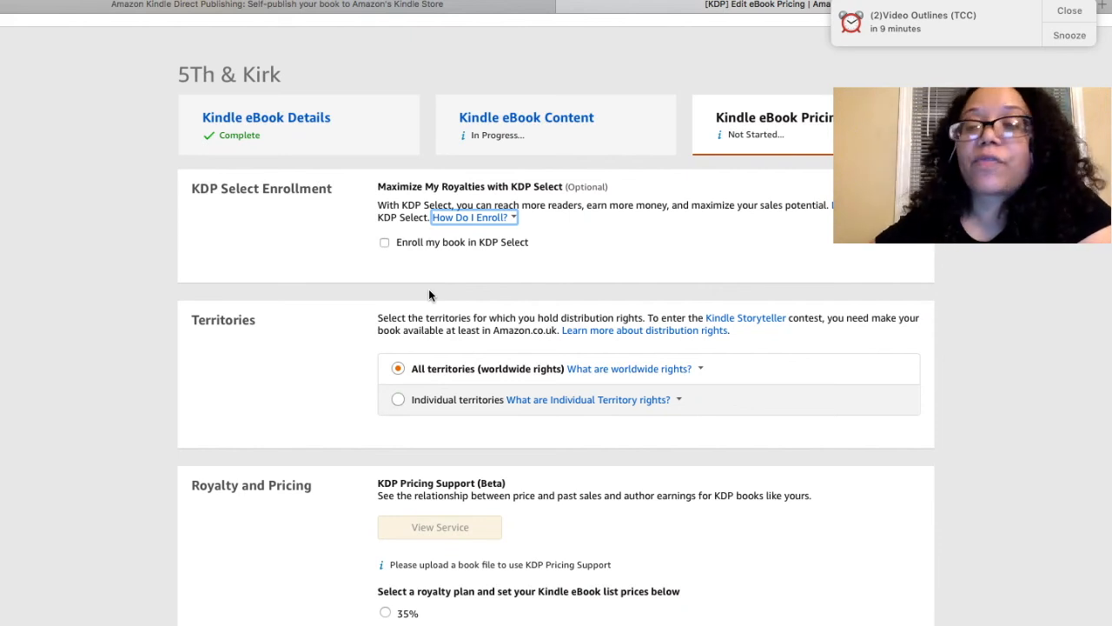
pyautogui.scroll(-1, 429, 295)
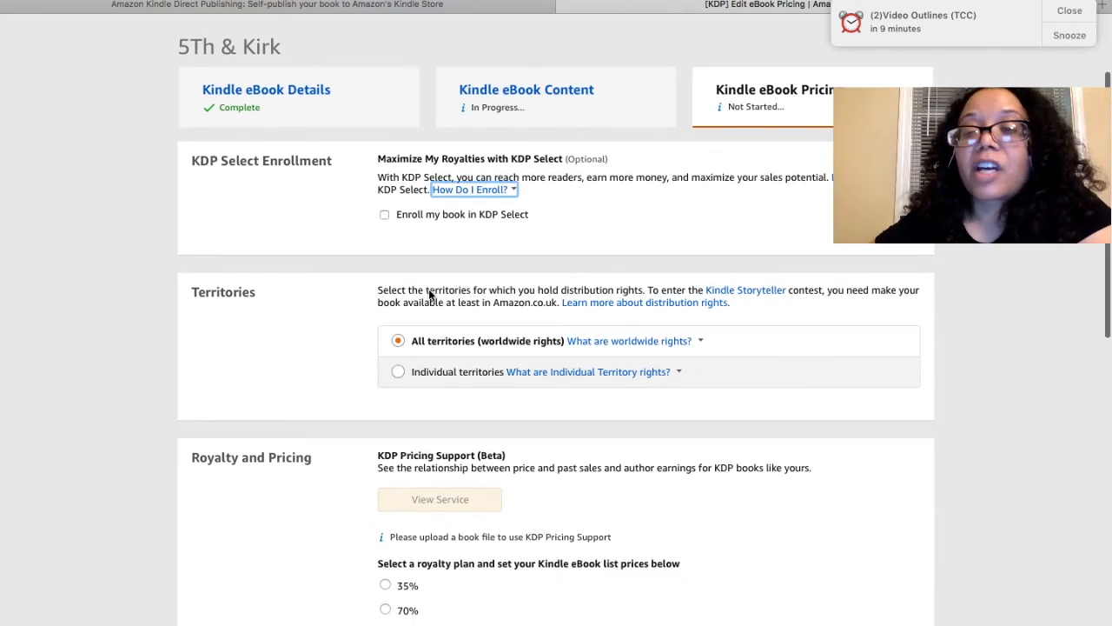
# - Enroll the book in KDP Select and look through the territory rights and the royalty and pricing options
pyautogui.click(385, 217)
pyautogui.scroll(-3, 417, 177)
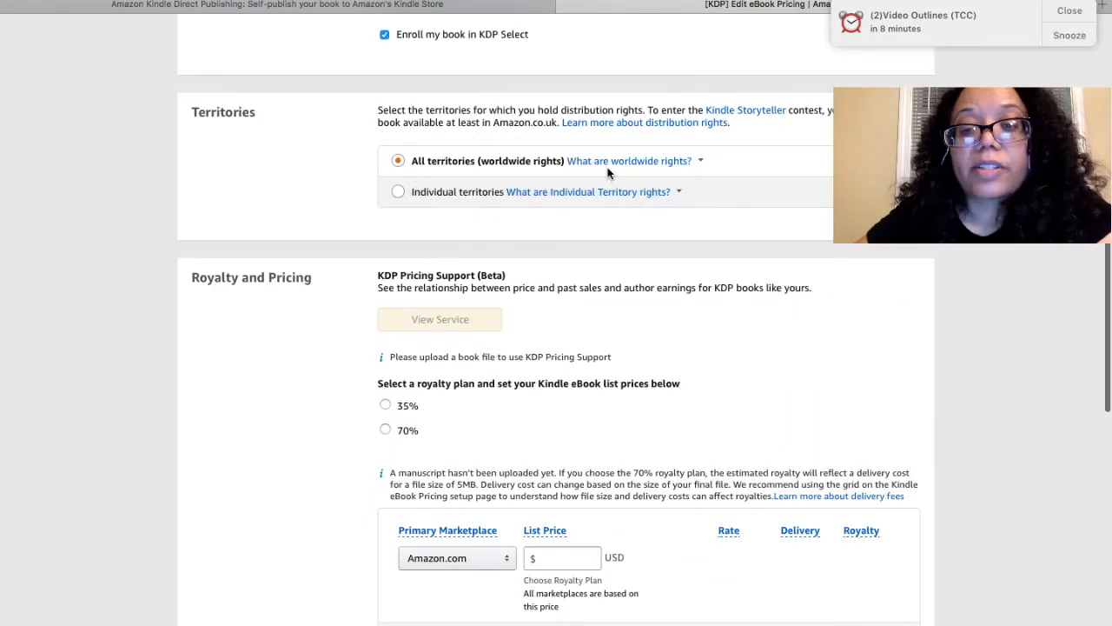
pyautogui.moveTo(661, 178)
pyautogui.scroll(-3, 569, 350)
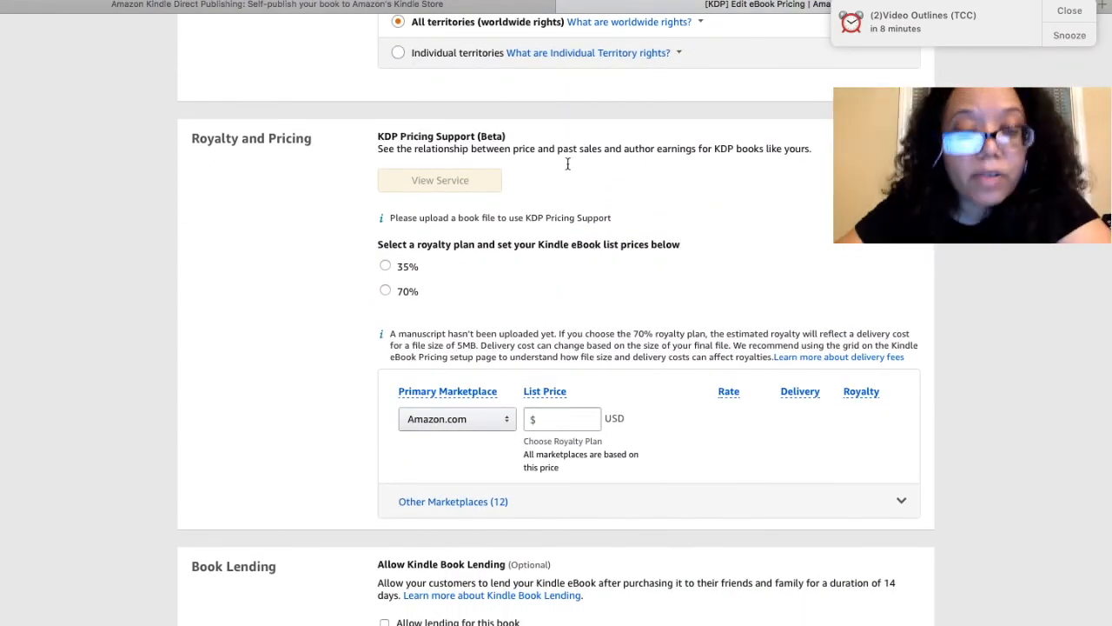
# - Choose the 70% royalty plan and set the eBook's Amazon.com list price to 3.99 USD
pyautogui.click(385, 290)
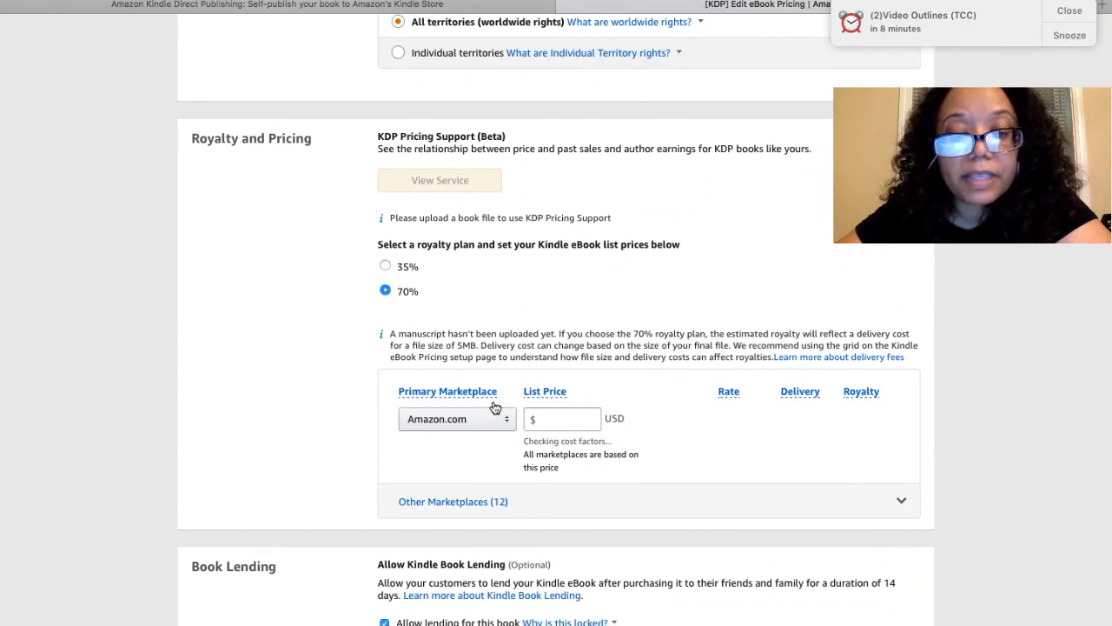
pyautogui.scroll(-2, 493, 406)
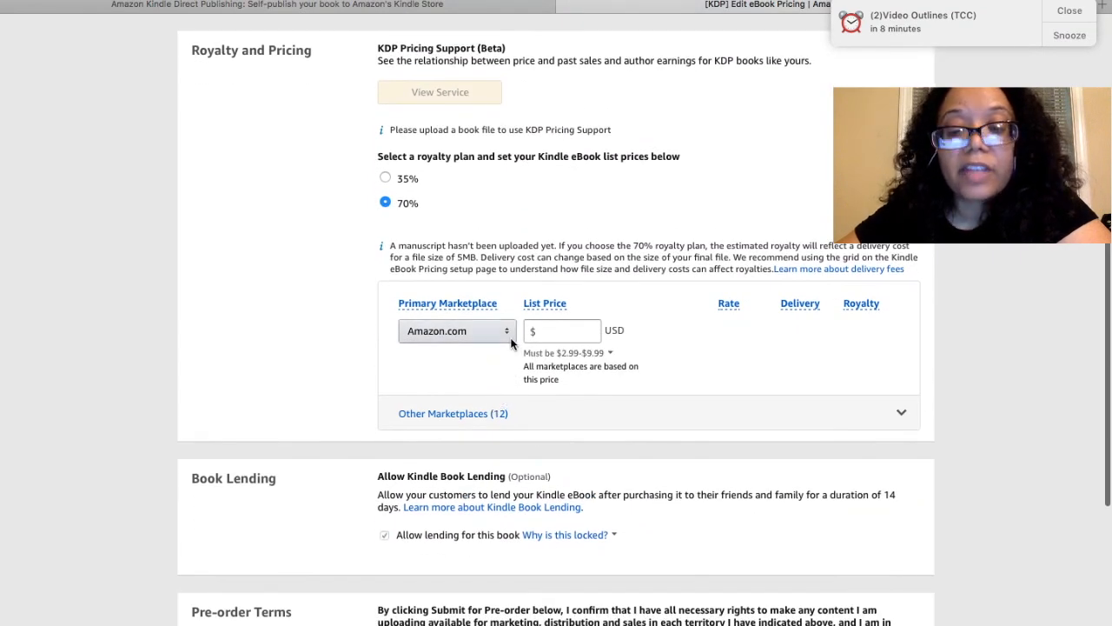
pyautogui.scroll(-1, 511, 339)
pyautogui.click(549, 298)
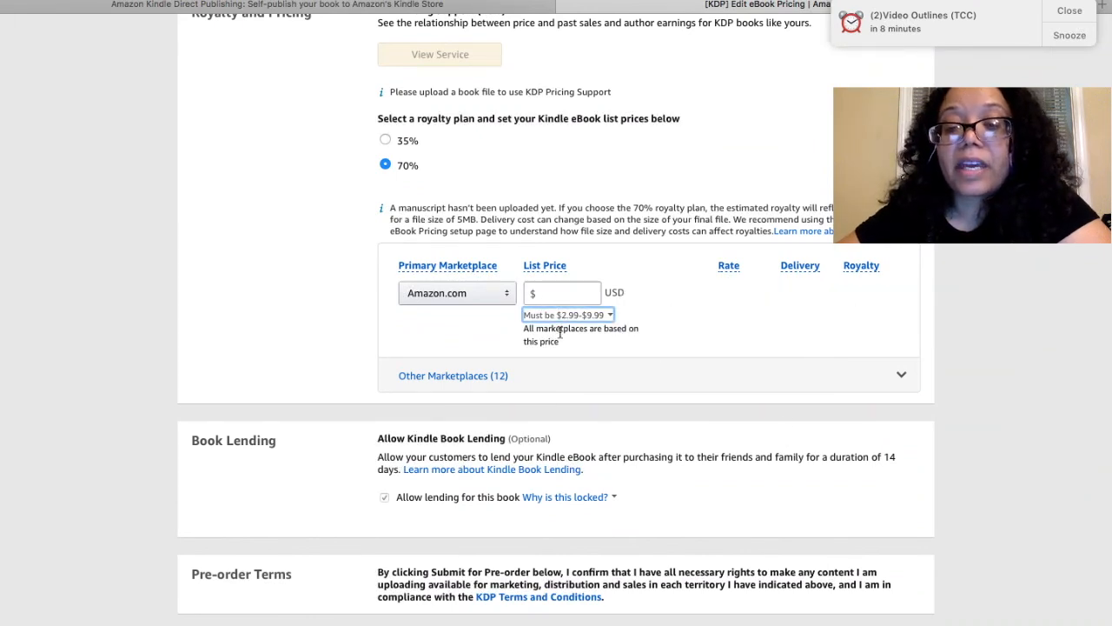
pyautogui.moveTo(557, 319)
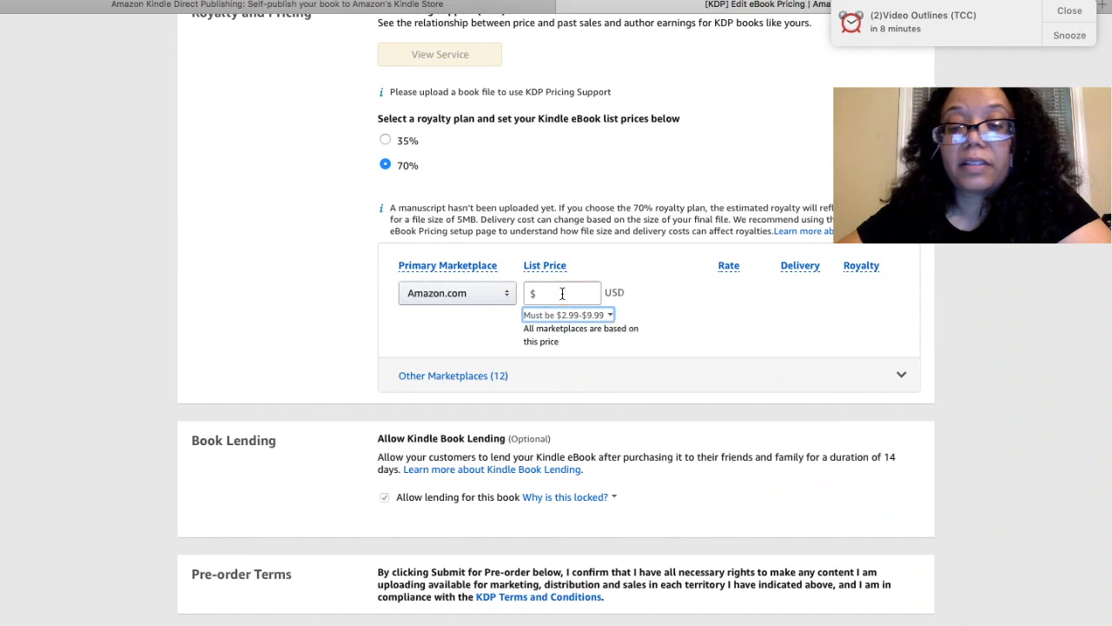
pyautogui.click(562, 294)
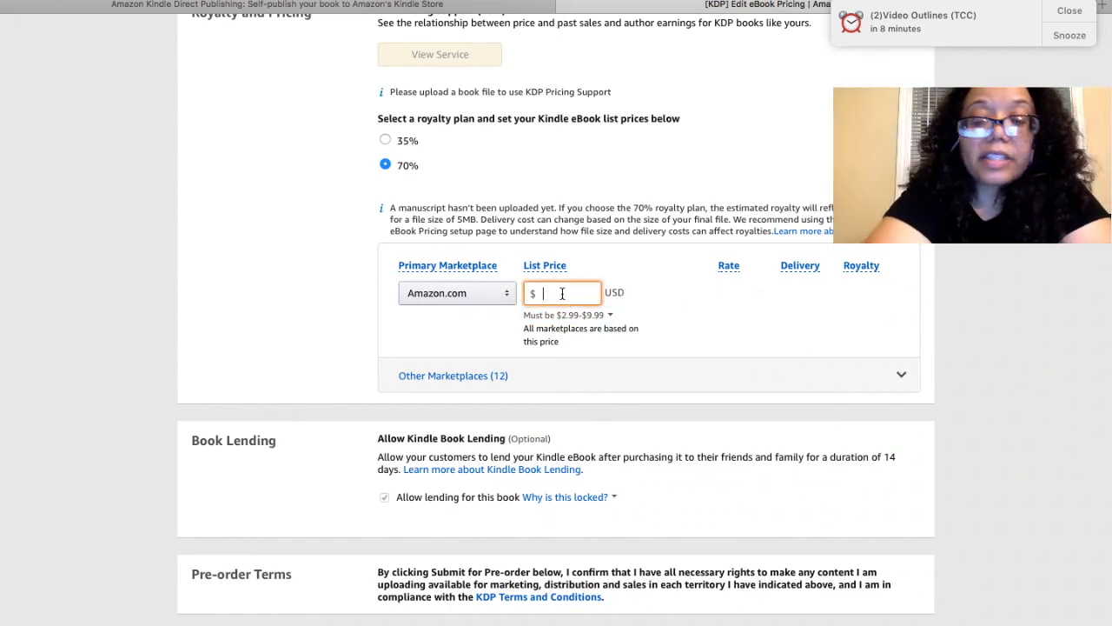
pyautogui.write('3.99')
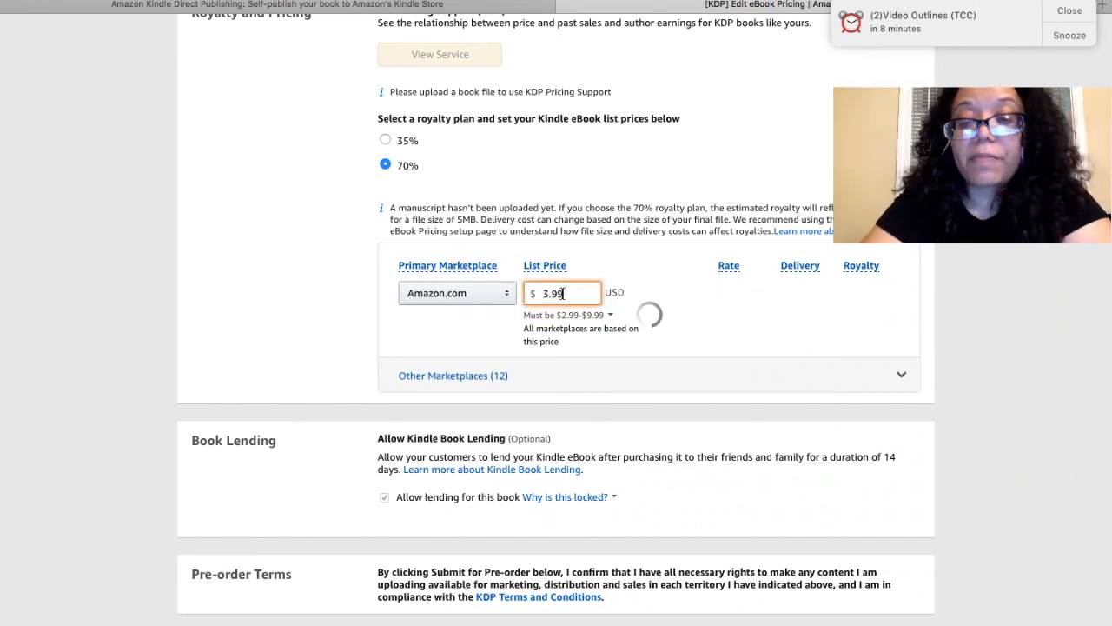
pyautogui.press('Tab')
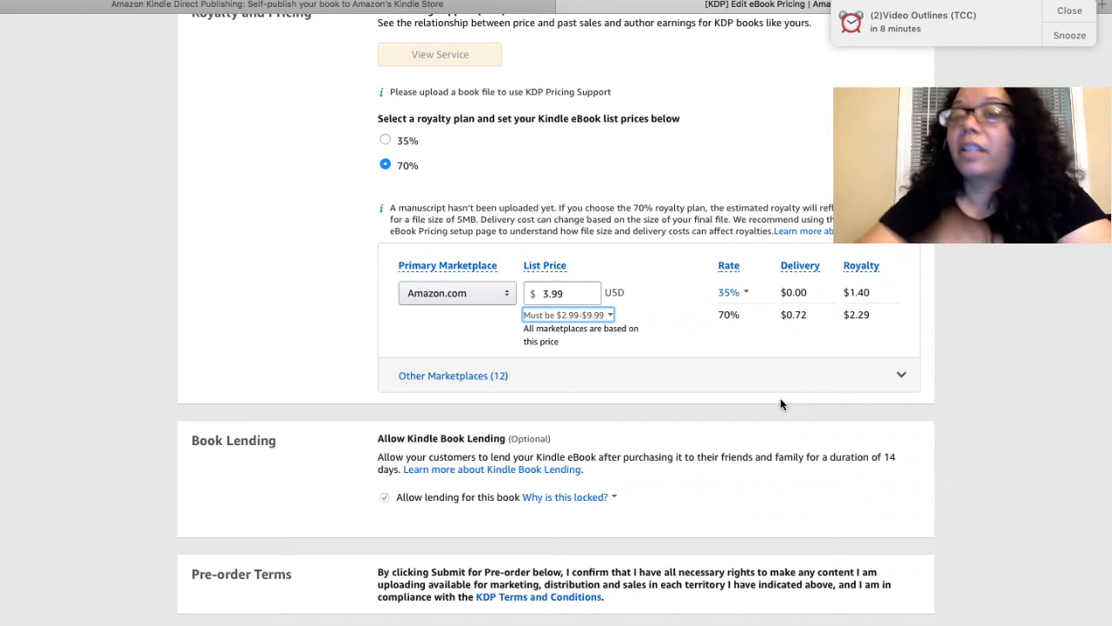
# - Look through the book lending and pre-order terms, save the eBook pricing as a draft, and review the page from the start
pyautogui.scroll(-1, 780, 404)
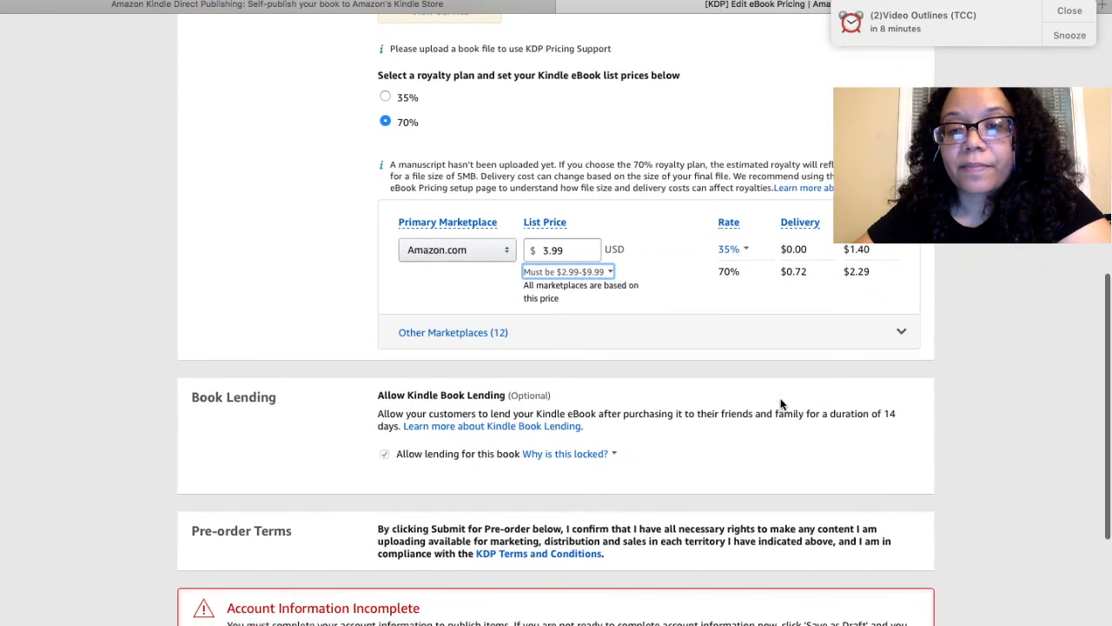
pyautogui.scroll(-3, 791, 465)
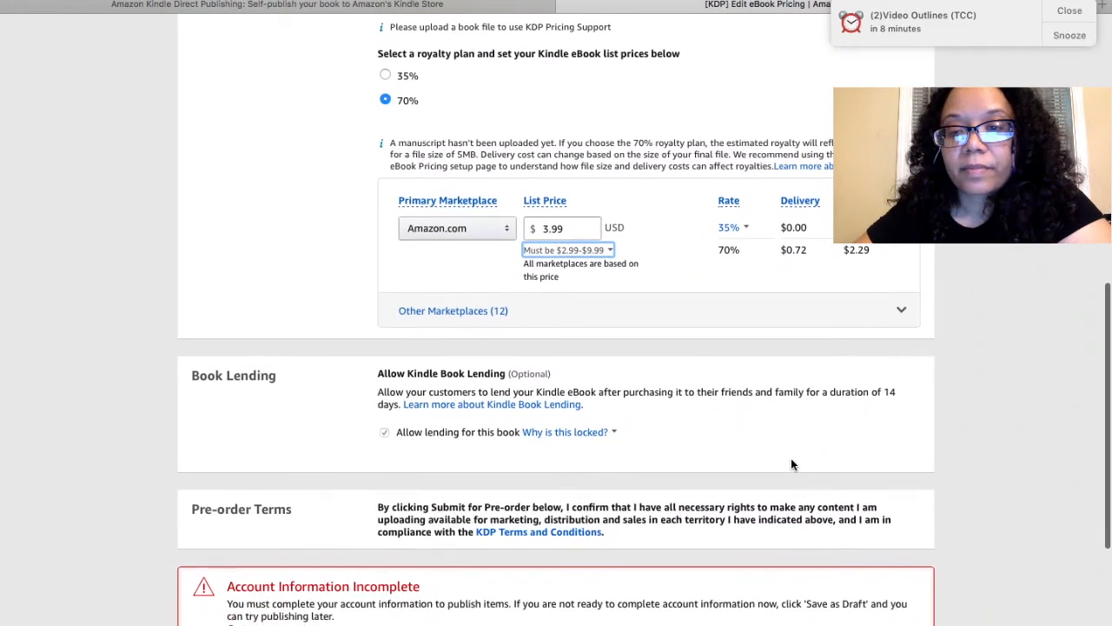
pyautogui.scroll(-2, 790, 465)
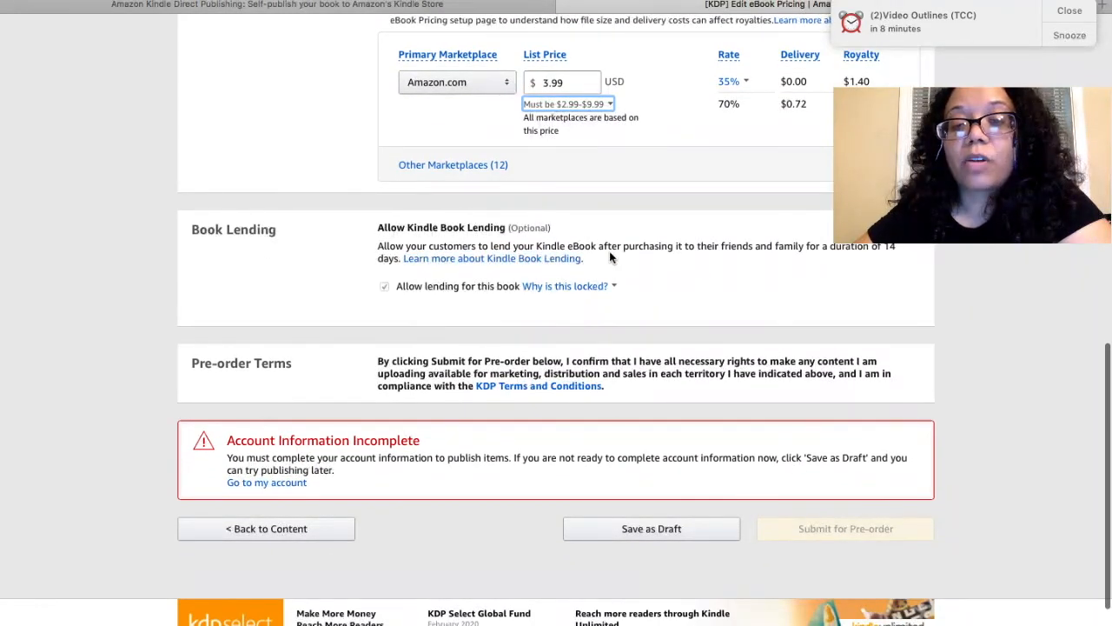
pyautogui.scroll(-4, 790, 452)
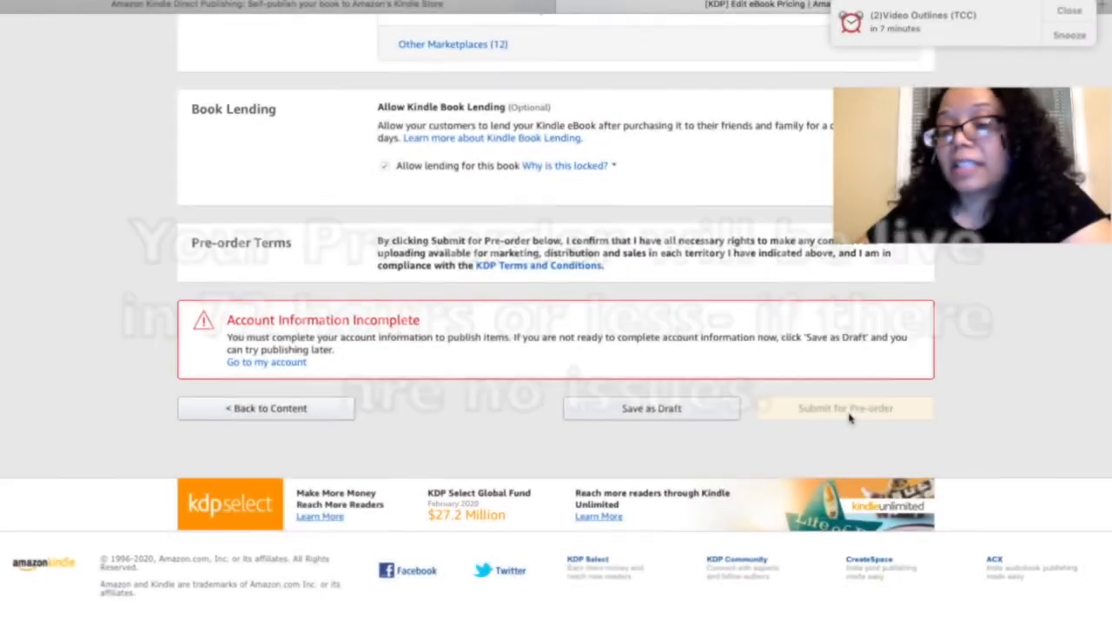
pyautogui.click(851, 410)
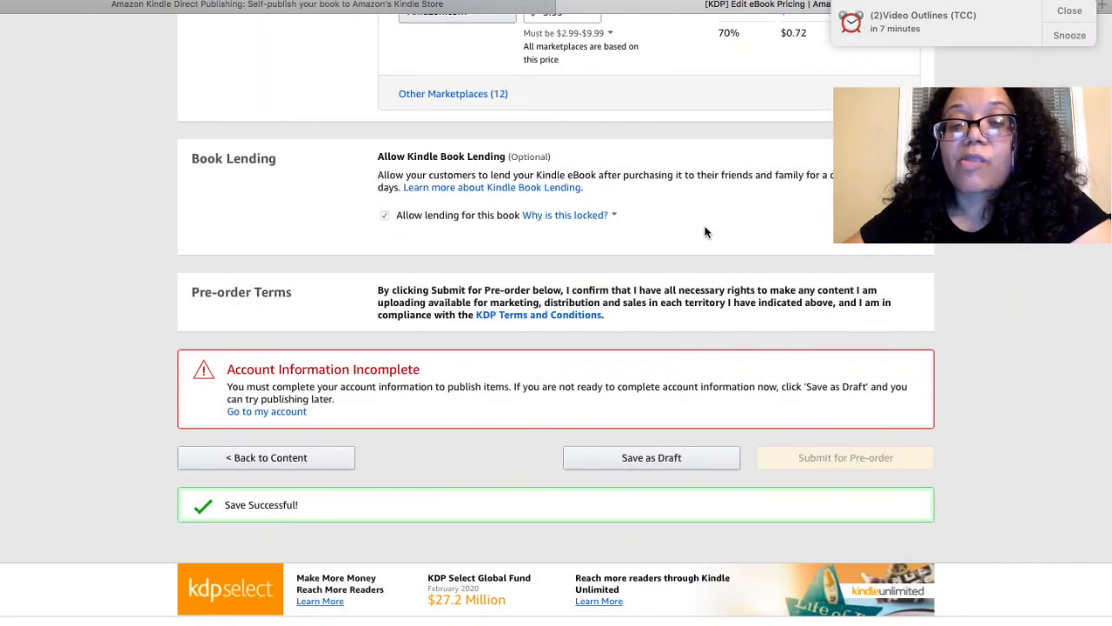
pyautogui.scroll(15, 704, 232)
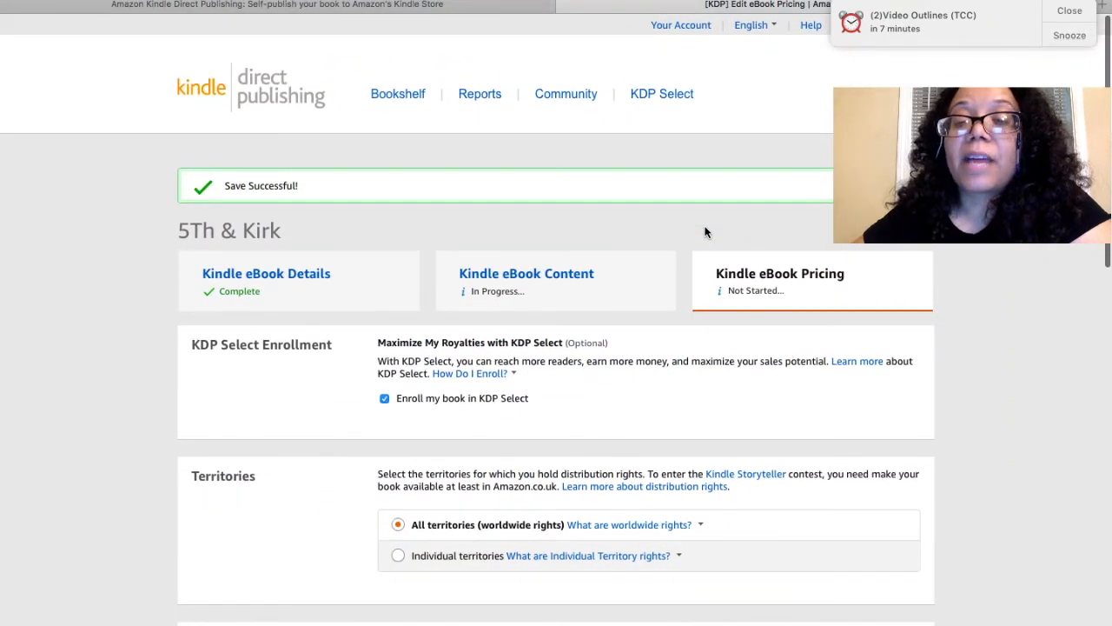
pyautogui.scroll(-3, 705, 232)
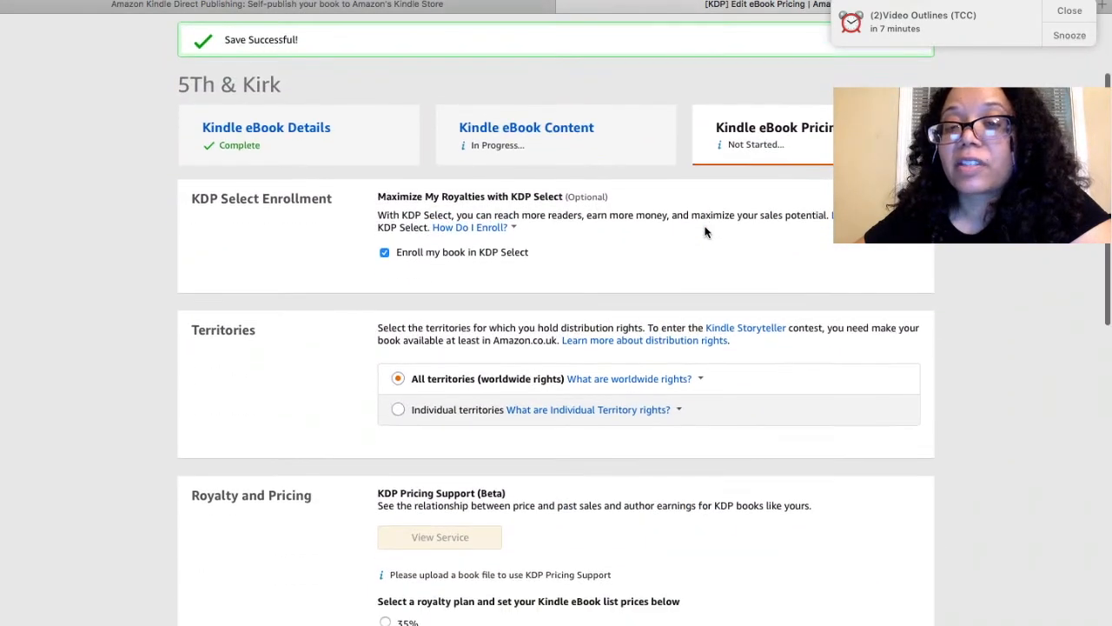